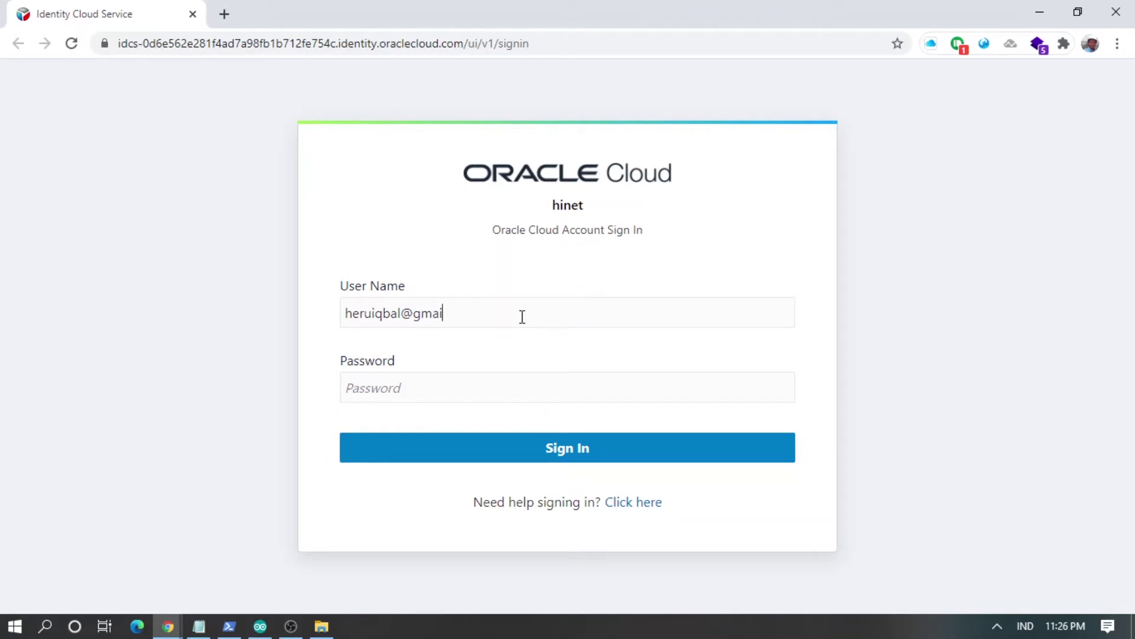
Sign in to the Oracle Cloud account with the user's e-mail address and account password.
{"action": "type", "text": "••"}
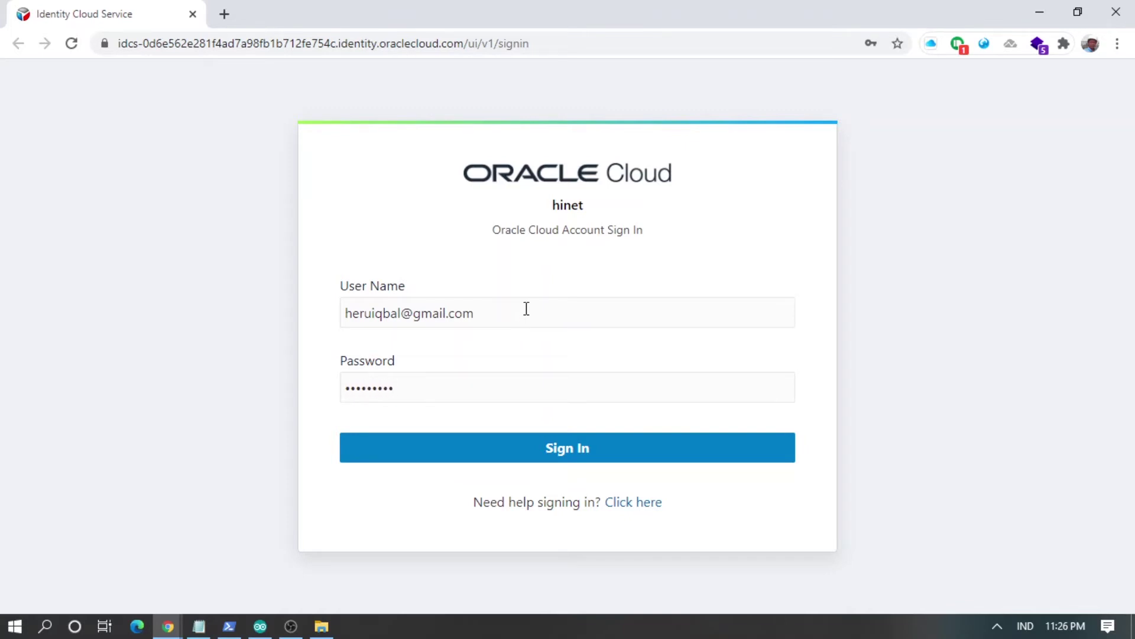
{"action": "left_click", "coordinate": [593, 456]}
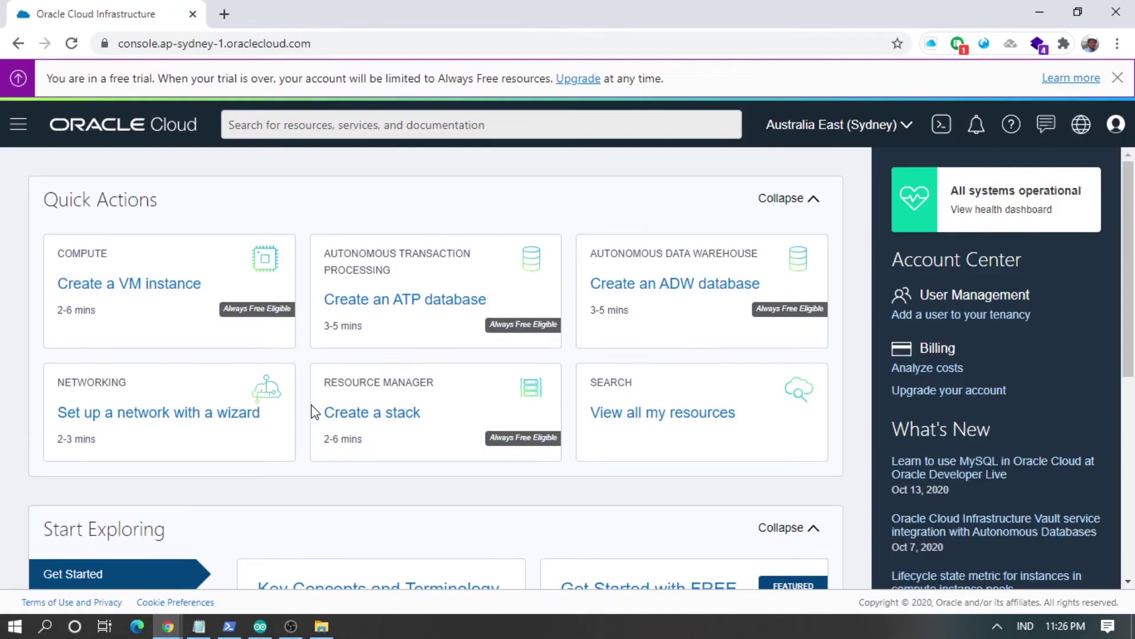
Show the cloud console in full screen and check the trial credit allowance under Billing.
{"action": "key", "text": "F11"}
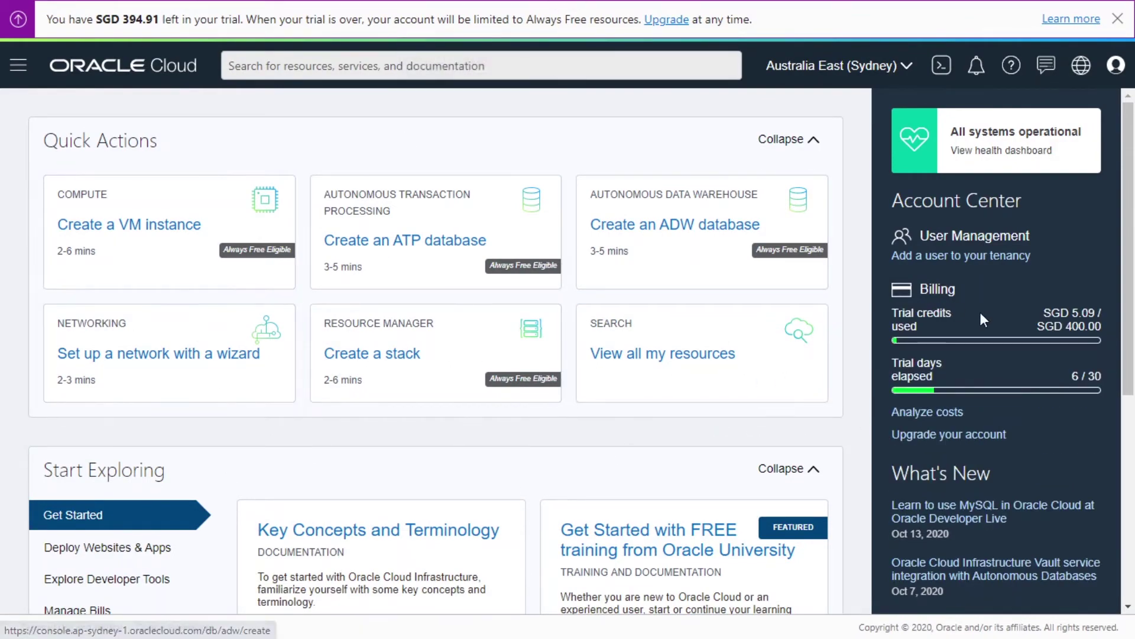
{"action": "left_click_drag", "start_coordinate": [1068, 326], "coordinate": [1091, 326]}
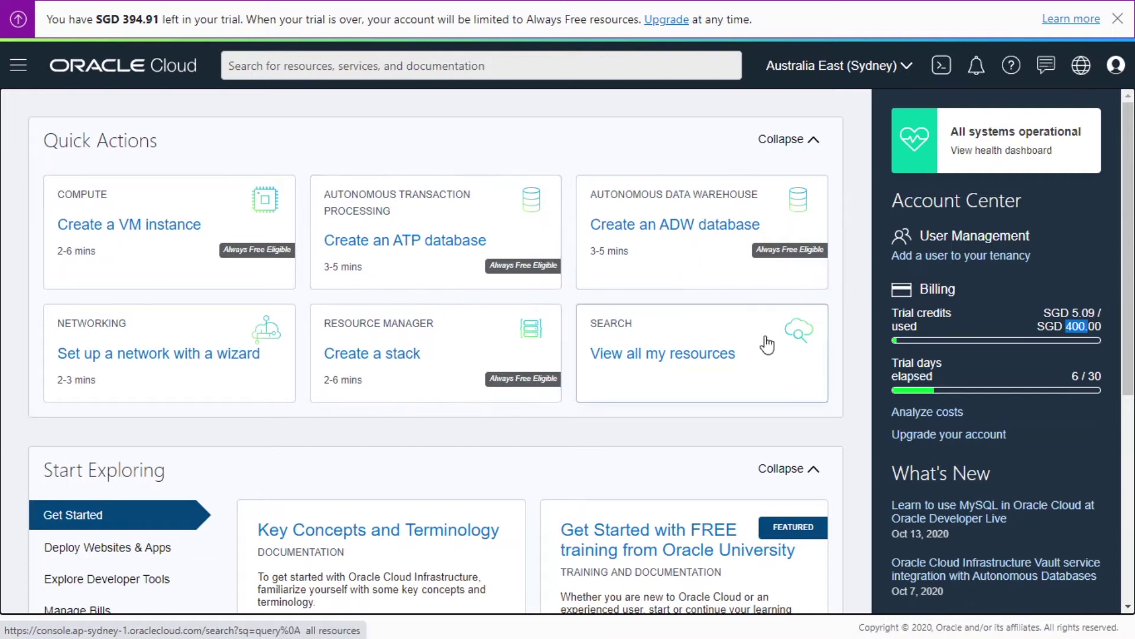
{"action": "left_click", "coordinate": [1055, 280]}
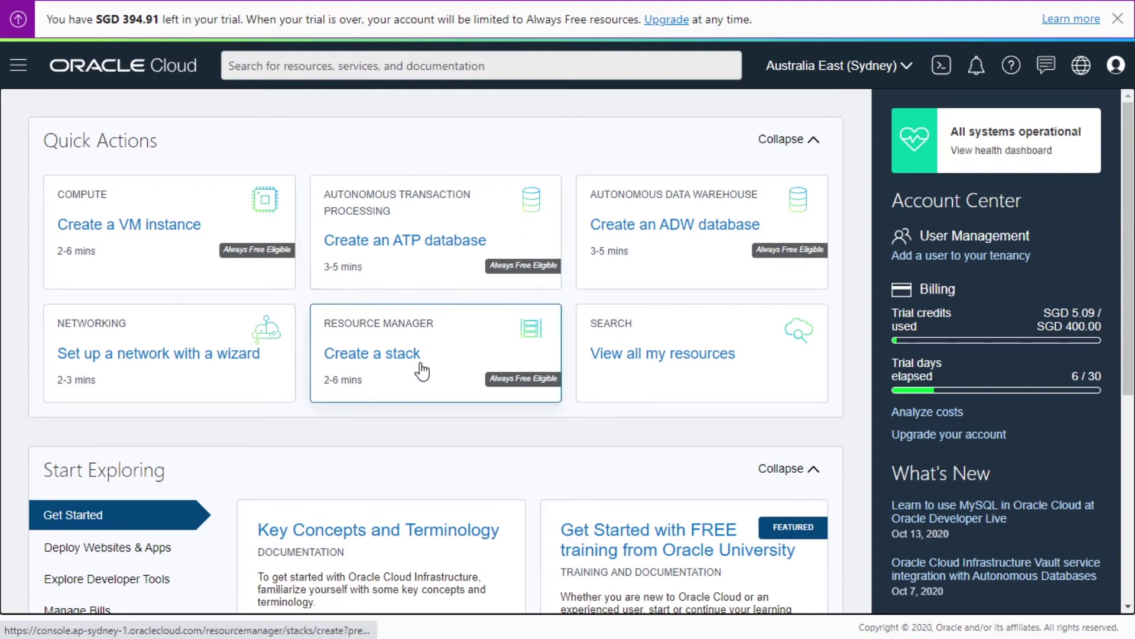
Start creating a VM compute instance and name it node-red.
{"action": "left_click", "coordinate": [57, 258]}
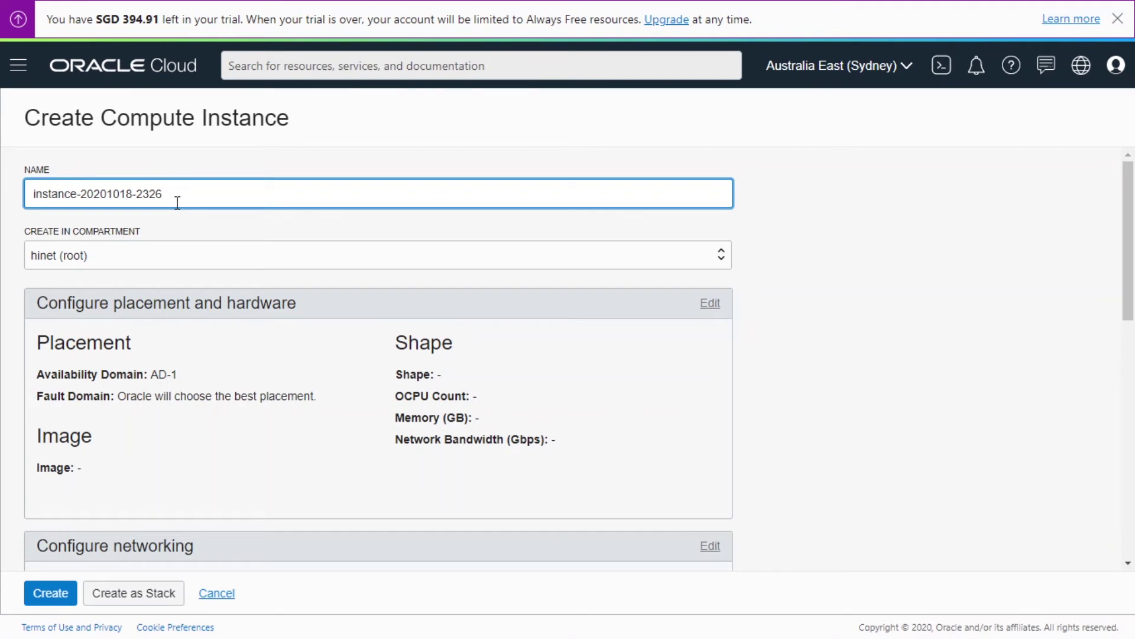
{"action": "left_click_drag", "start_coordinate": [174, 198], "coordinate": [23, 201]}
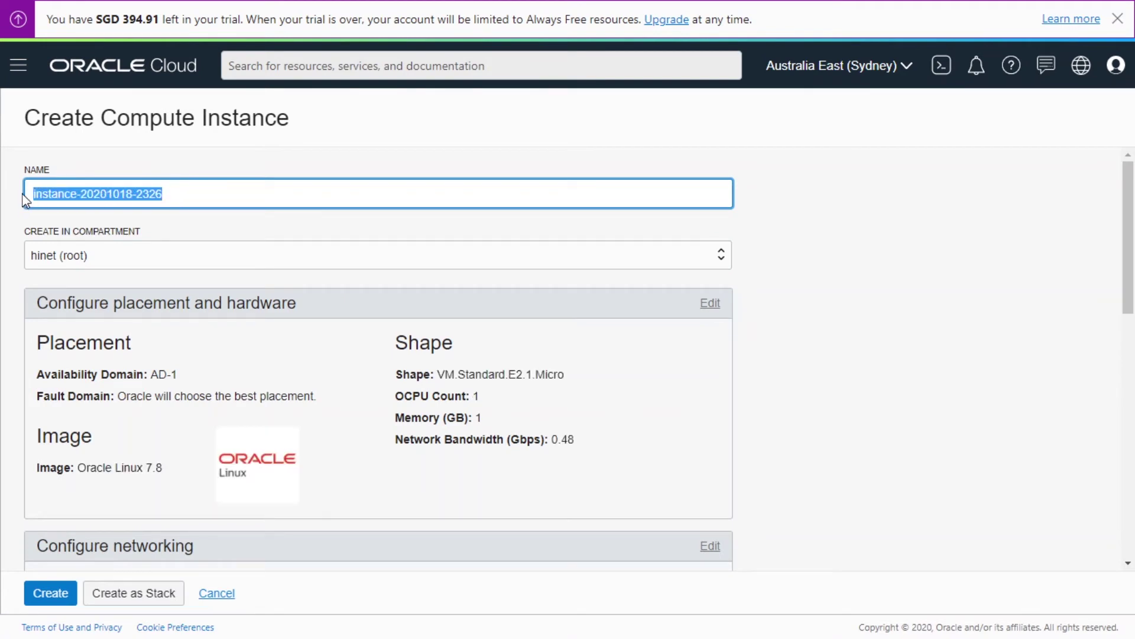
{"action": "type", "text": "node-red"}
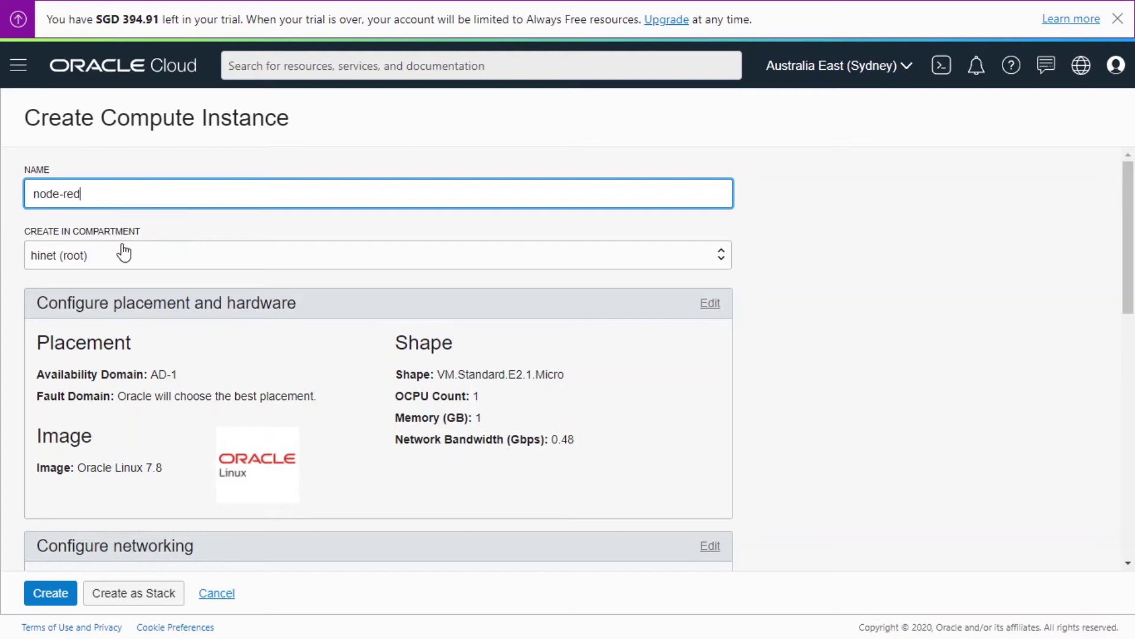
Try the public key file and paste key options for SSH access, and return to generating an SSH key pair.
{"action": "scroll", "coordinate": [175, 329], "scroll_direction": "down", "scroll_amount": 2}
{"action": "scroll", "coordinate": [176, 333], "scroll_direction": "down", "scroll_amount": 5}
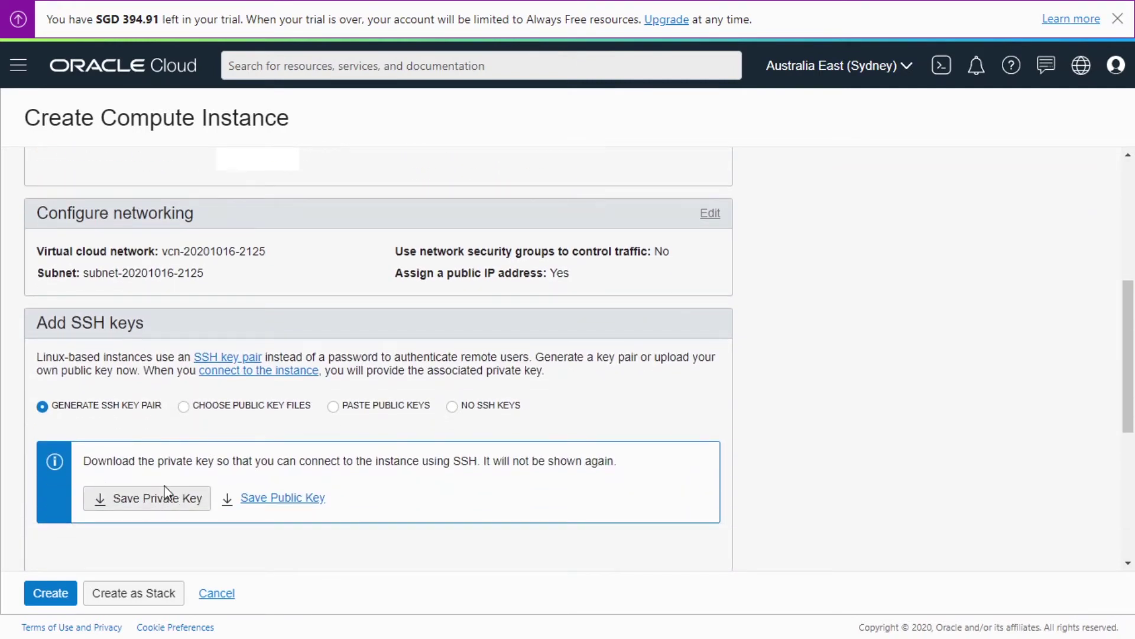
{"action": "left_click", "coordinate": [184, 408]}
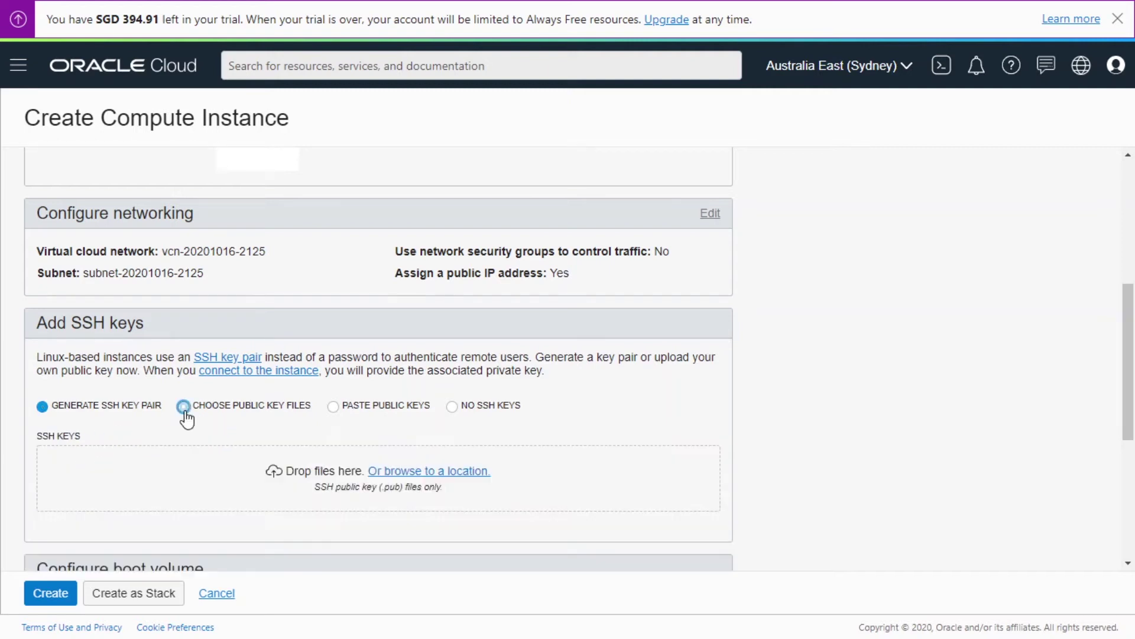
{"action": "left_click", "coordinate": [334, 408]}
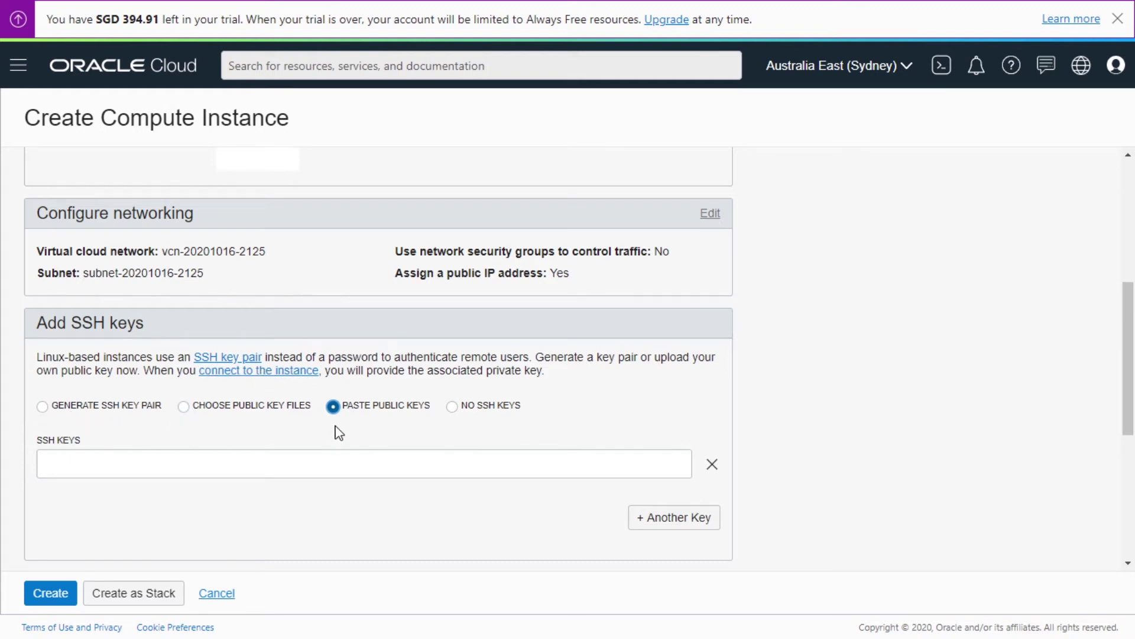
{"action": "left_click", "coordinate": [42, 406]}
Specify a custom boot volume size of 50 GB, and go back to the console home without creating the instance.
{"action": "scroll", "coordinate": [81, 424], "scroll_direction": "down", "scroll_amount": 5}
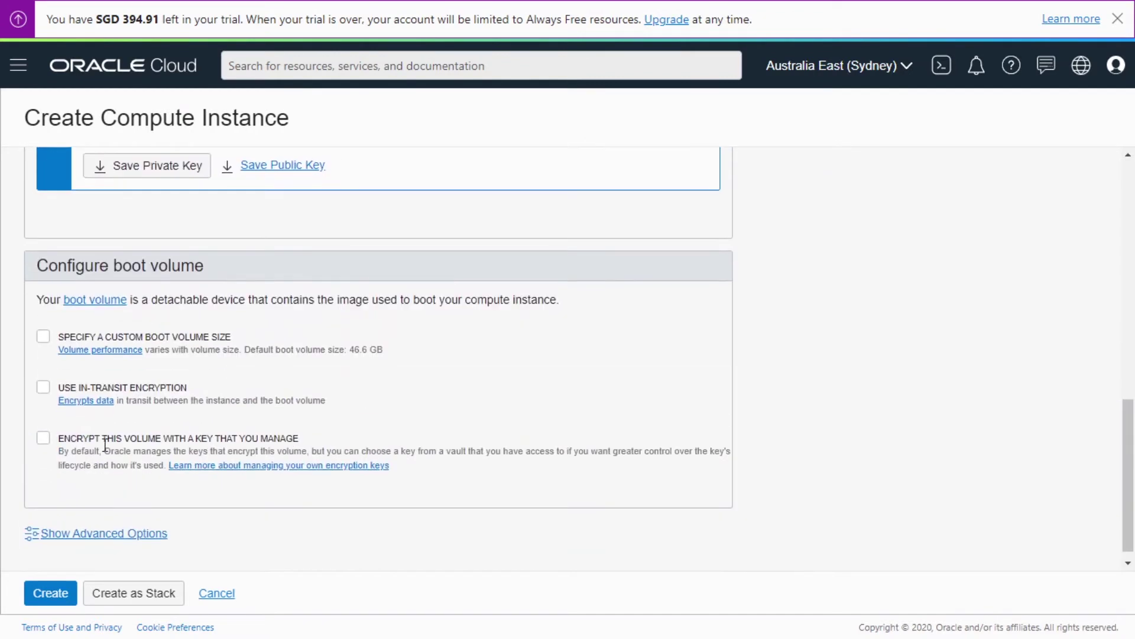
{"action": "left_click", "coordinate": [43, 336]}
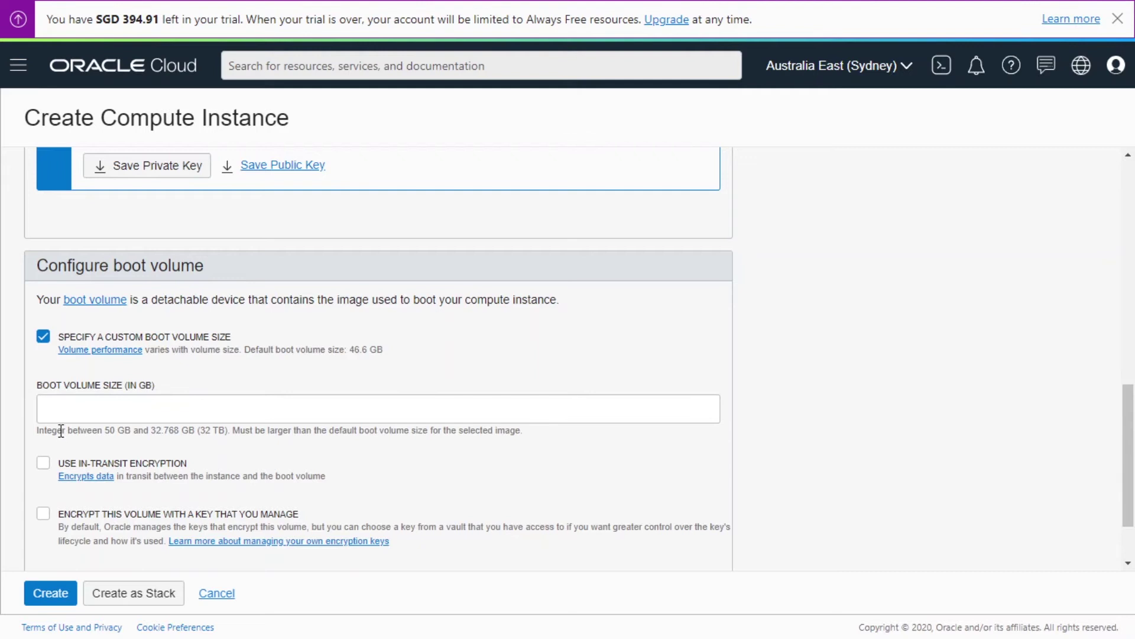
{"action": "scroll", "coordinate": [77, 509], "scroll_direction": "down", "scroll_amount": 2}
{"action": "left_click", "coordinate": [83, 319]}
{"action": "type", "text": "50"}
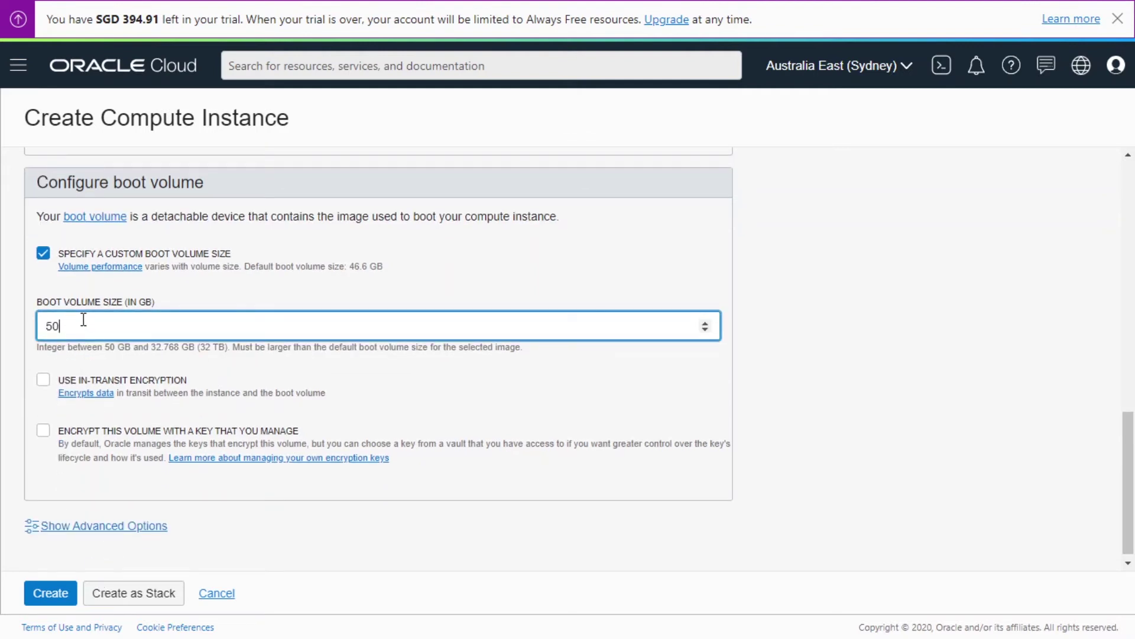
{"action": "scroll", "coordinate": [864, 388], "scroll_direction": "up", "scroll_amount": 15}
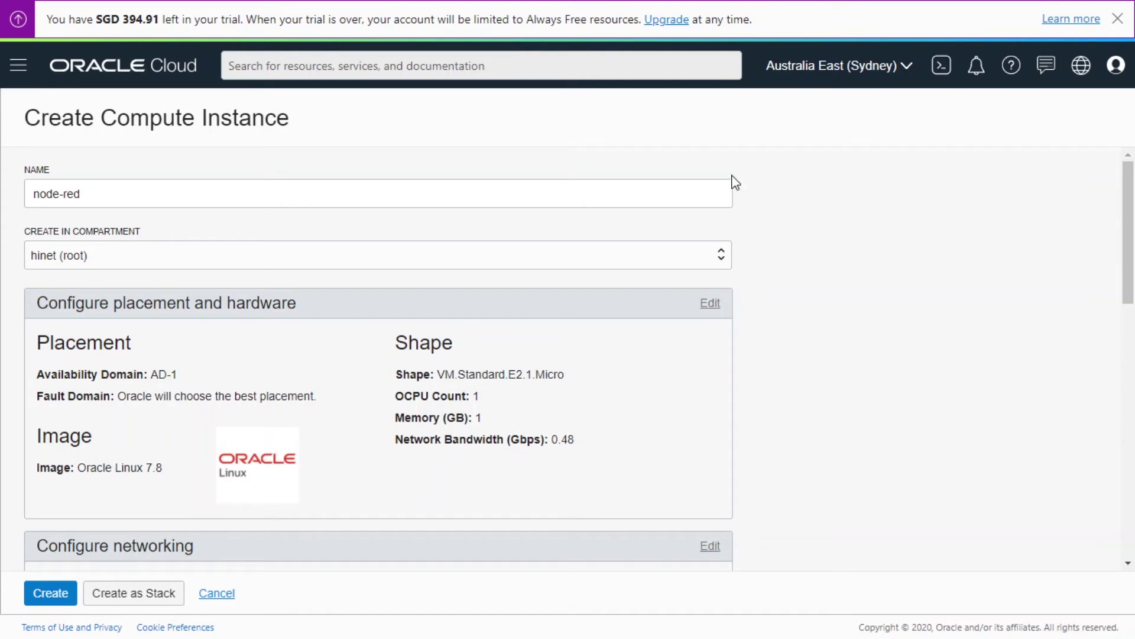
{"action": "right_click", "coordinate": [928, 194]}
{"action": "left_click", "coordinate": [917, 243]}
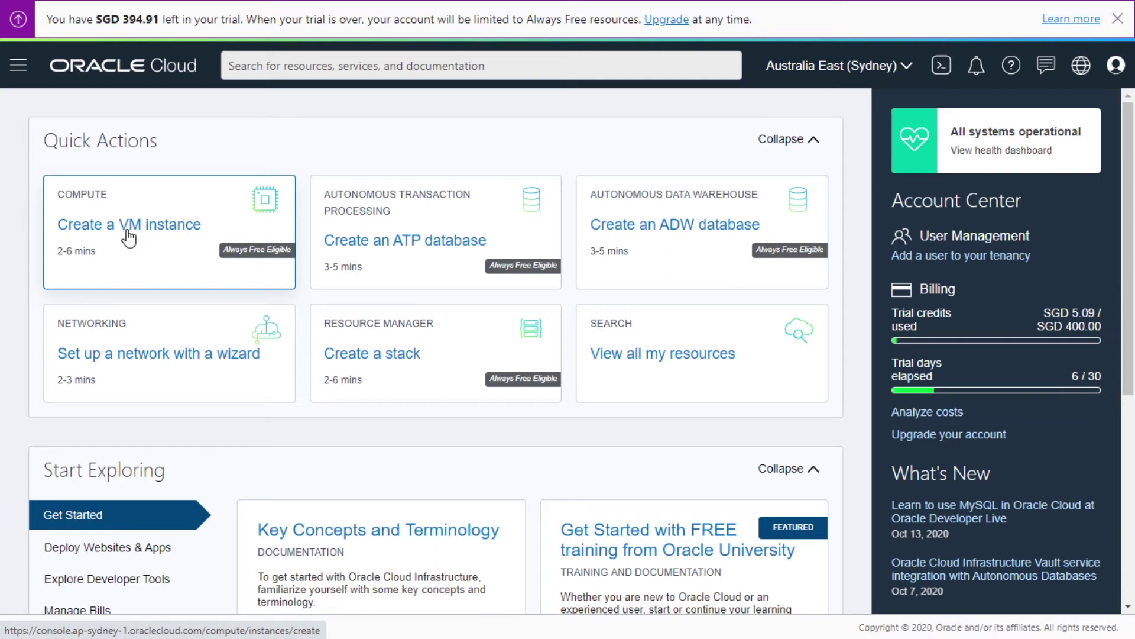
Open a fresh VM instance form from the console home and enter node-red as the instance name.
{"action": "left_click", "coordinate": [259, 258]}
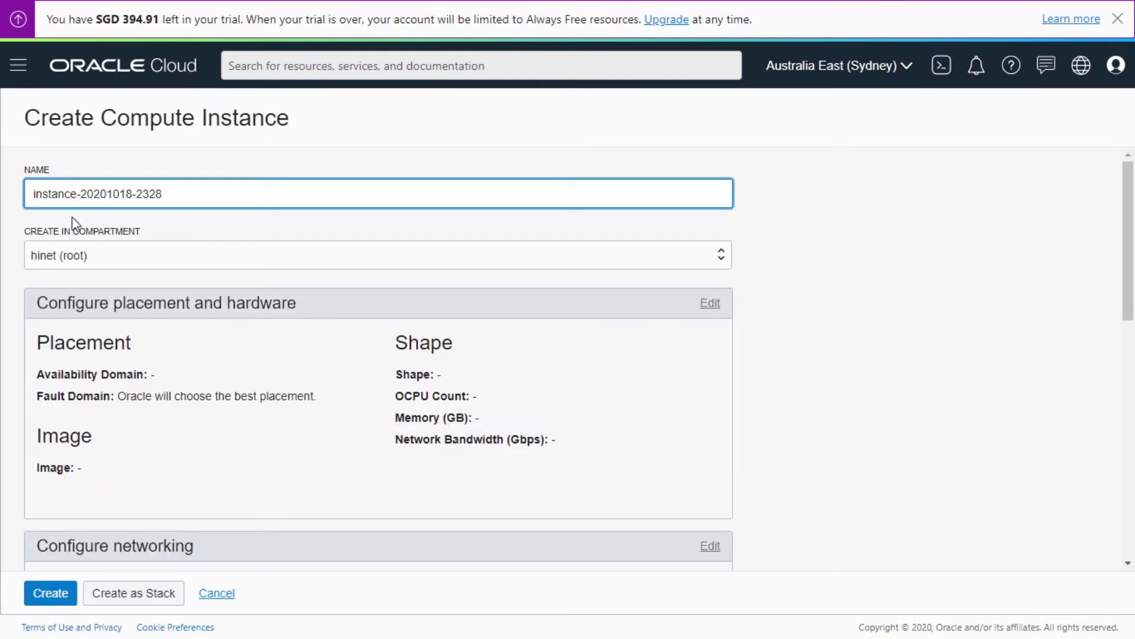
{"action": "left_click_drag", "start_coordinate": [195, 188], "coordinate": [28, 183]}
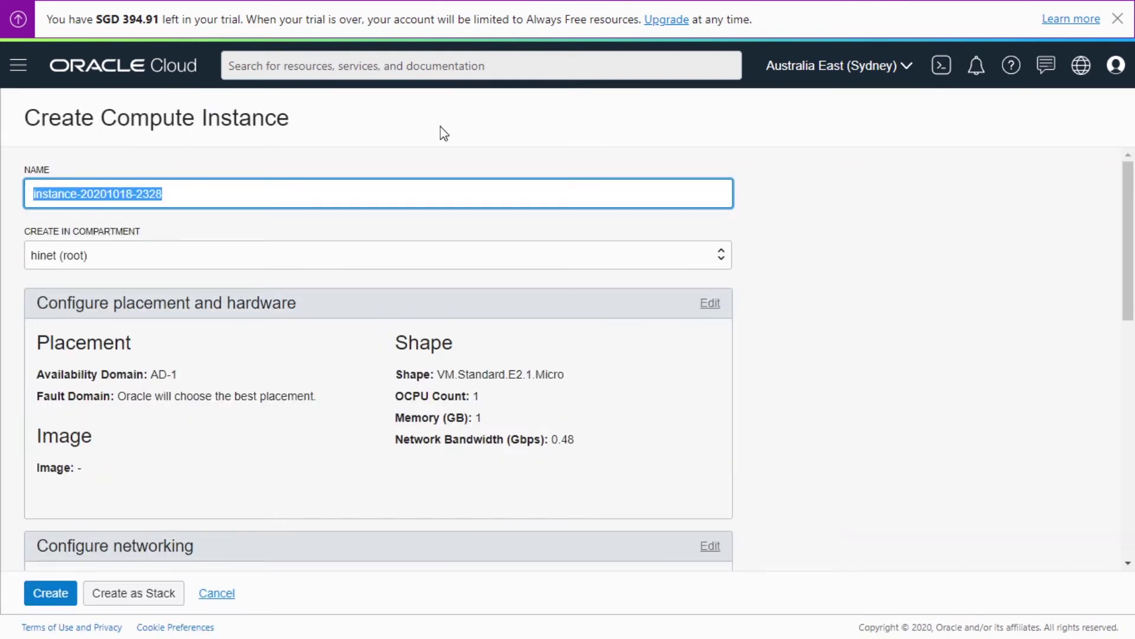
{"action": "type", "text": "node-red"}
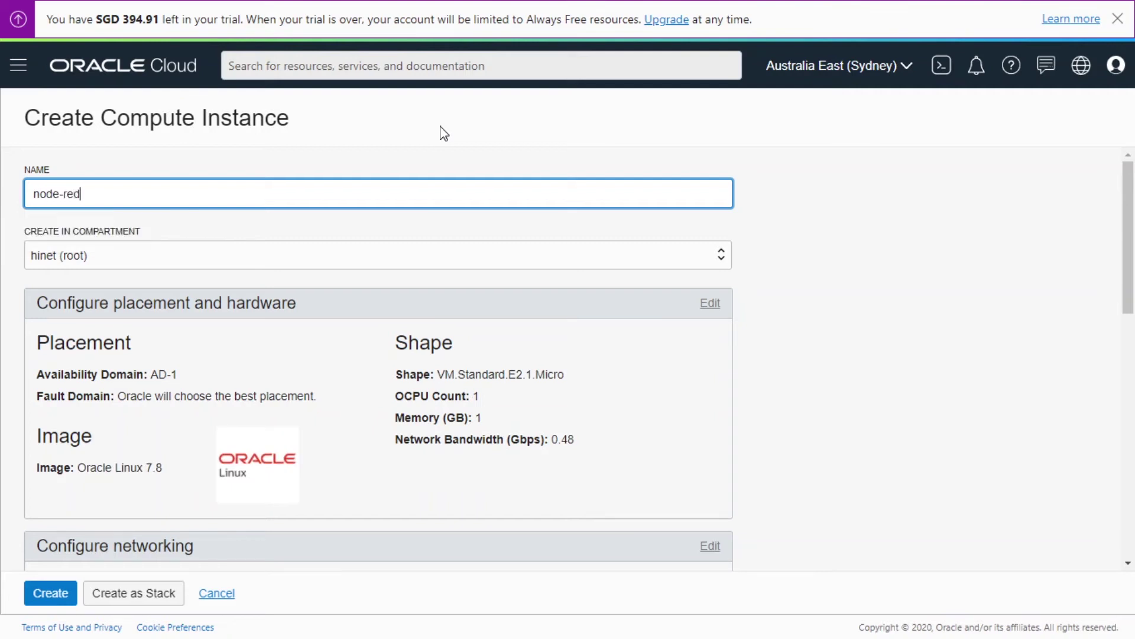
{"action": "key", "text": "Tab"}
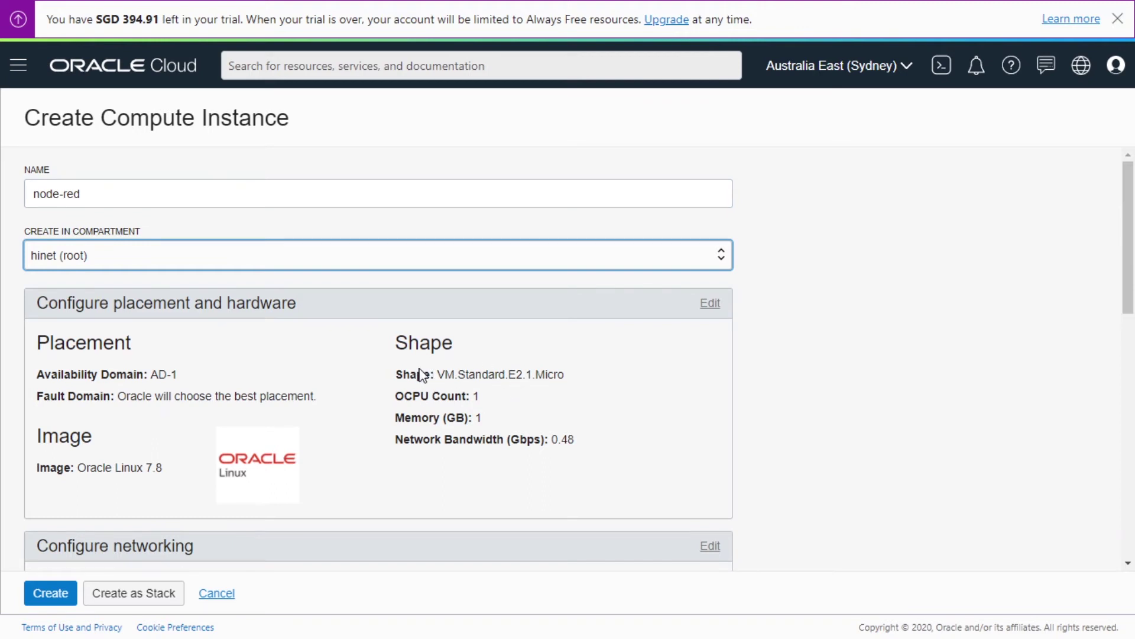
Review the new instance's shape, memory, network bandwidth and networking settings.
{"action": "scroll", "coordinate": [532, 361], "scroll_direction": "down", "scroll_amount": 3}
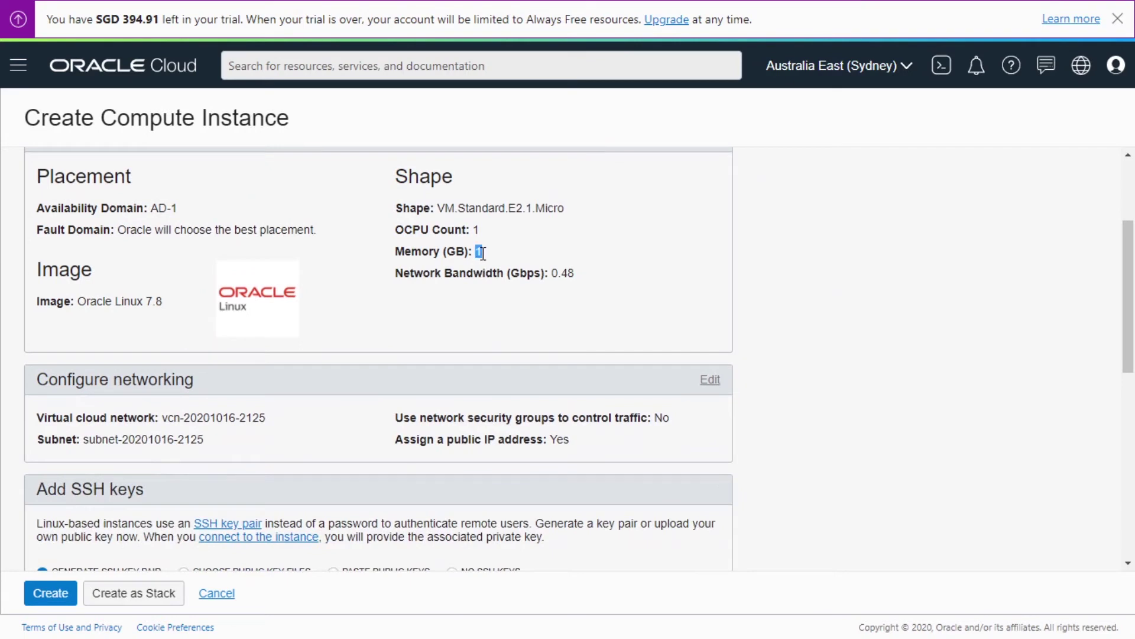
{"action": "left_click", "coordinate": [502, 320]}
{"action": "left_click_drag", "start_coordinate": [555, 275], "coordinate": [578, 278]}
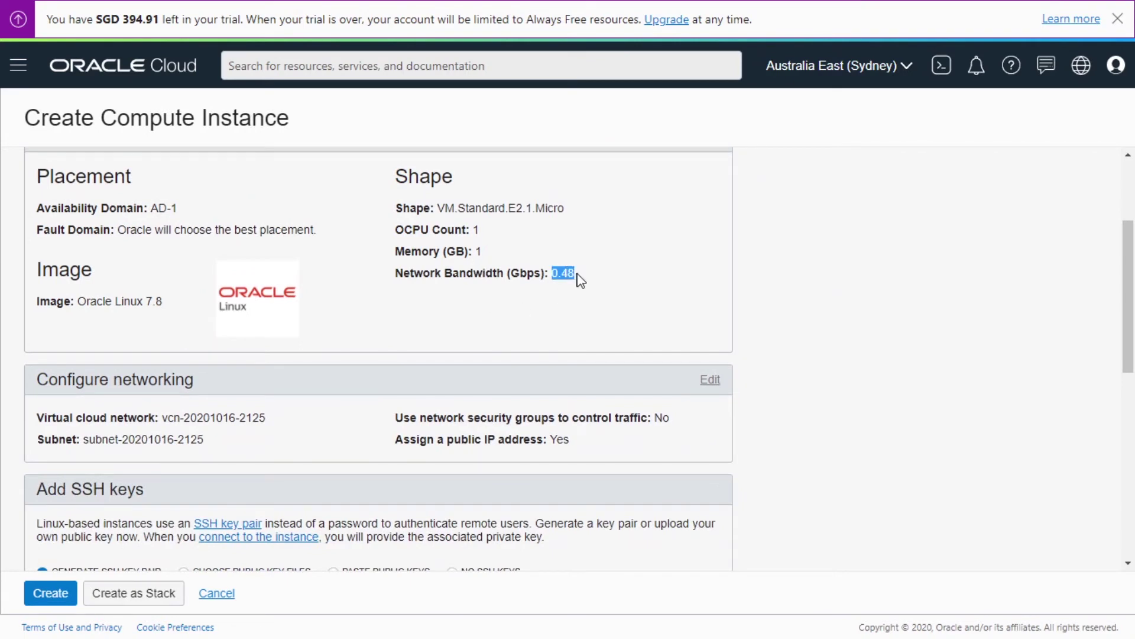
{"action": "left_click", "coordinate": [545, 318]}
{"action": "scroll", "coordinate": [545, 318], "scroll_direction": "down", "scroll_amount": 2}
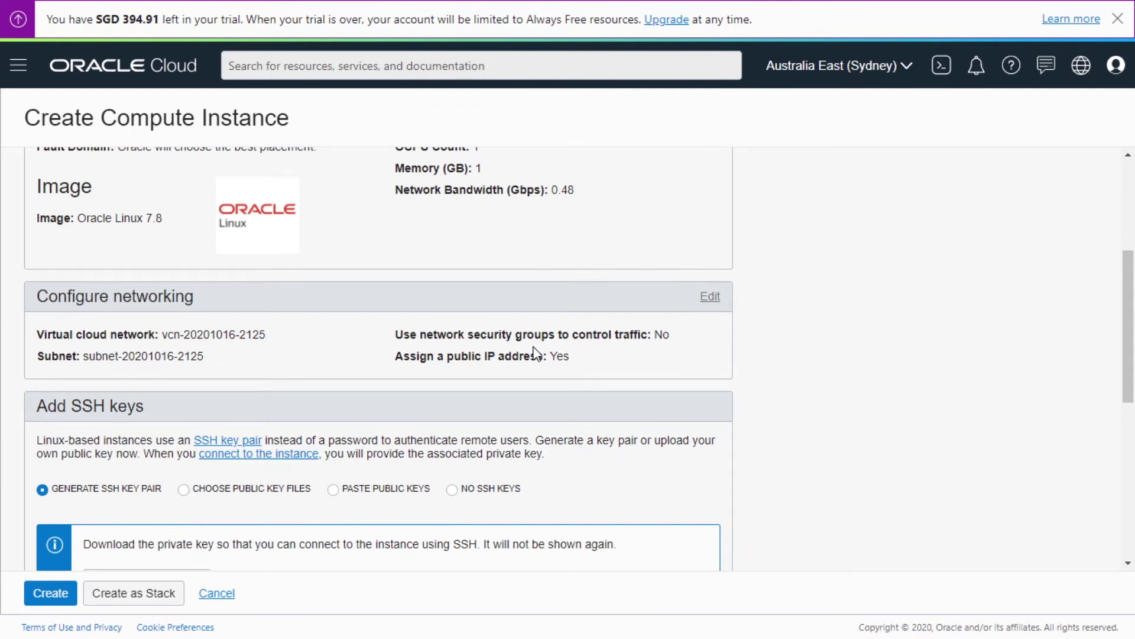
Preview the SSH options for choosing public key files and pasting public keys, and reselect Generate SSH Key Pair.
{"action": "scroll", "coordinate": [254, 377], "scroll_direction": "down", "scroll_amount": 4}
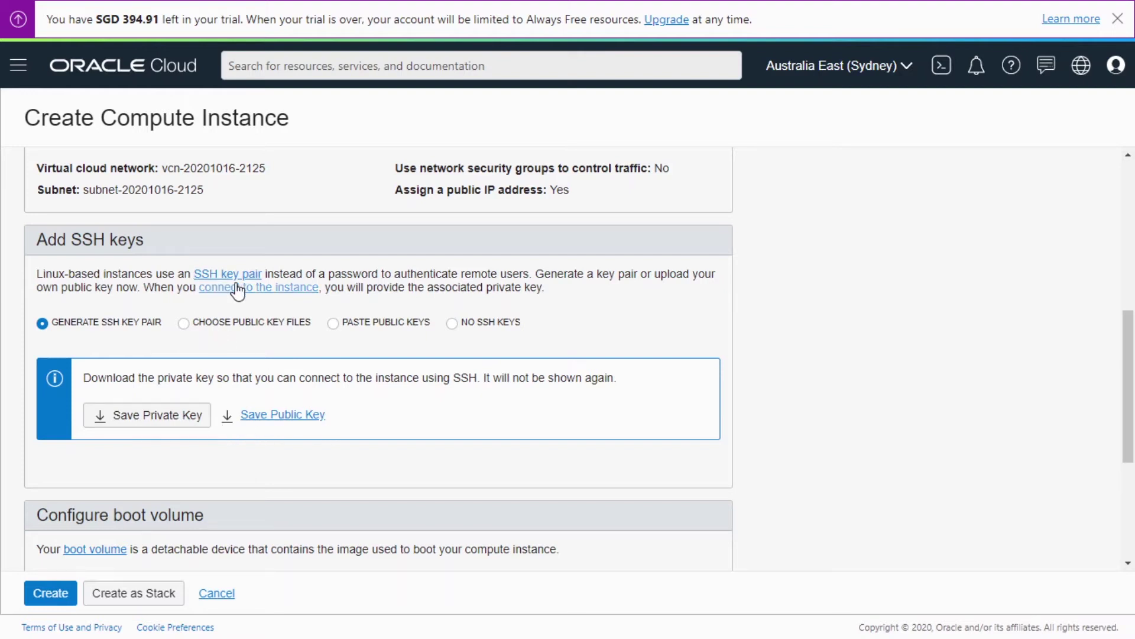
{"action": "left_click", "coordinate": [218, 333]}
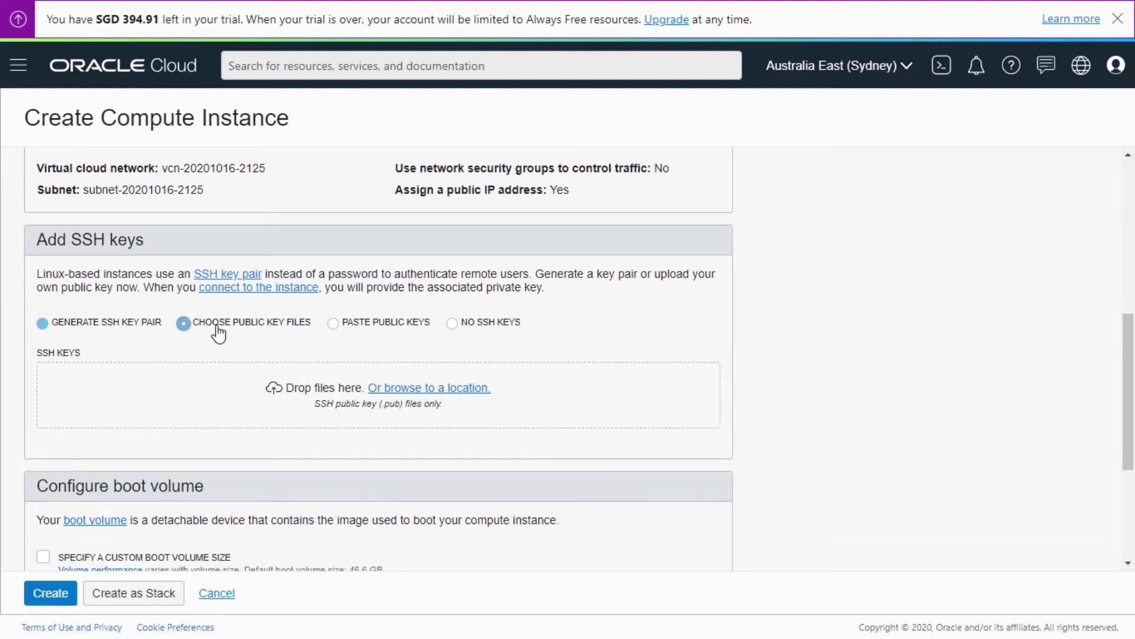
{"action": "left_click", "coordinate": [376, 325]}
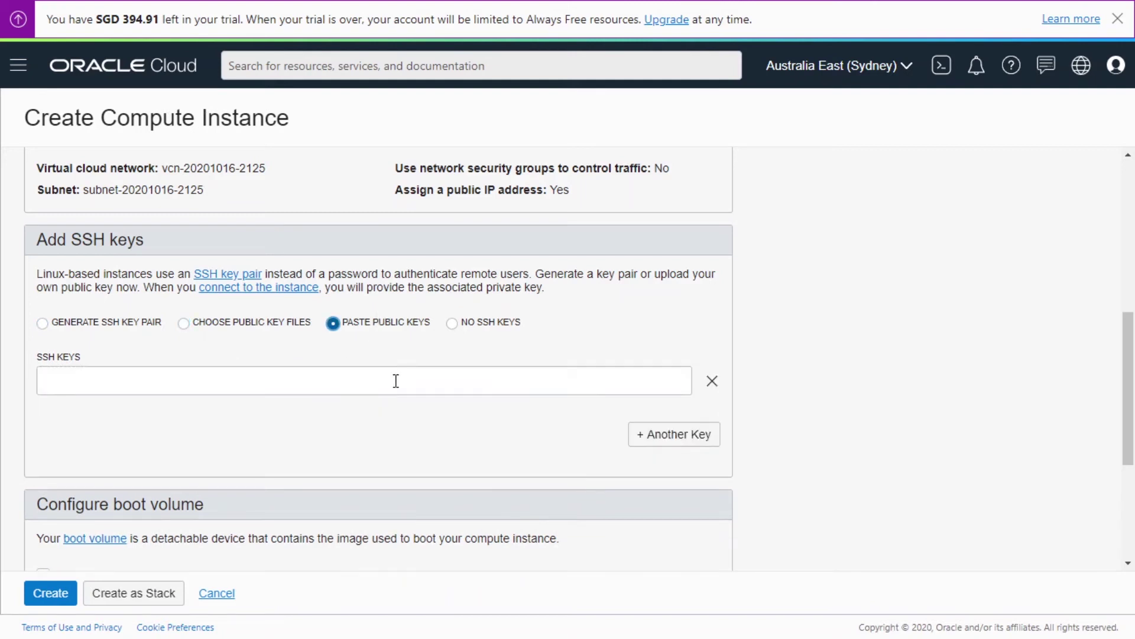
{"action": "left_click", "coordinate": [46, 323]}
Enable a custom boot volume size for the node-red instance and set it to 50 GB.
{"action": "scroll", "coordinate": [196, 381], "scroll_direction": "down", "scroll_amount": 3}
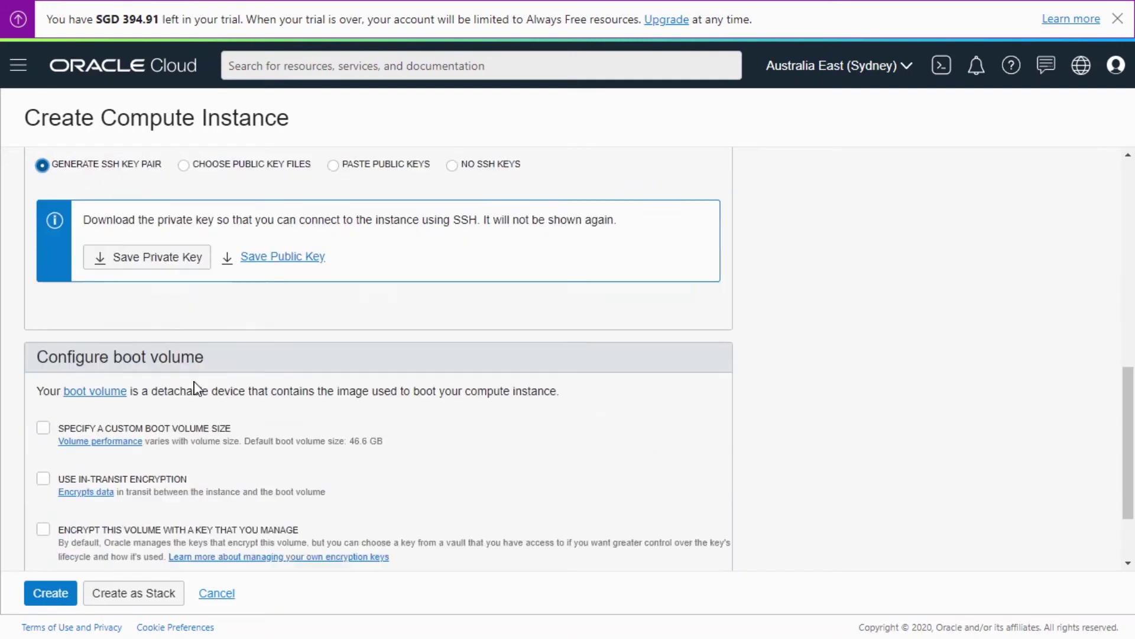
{"action": "left_click", "coordinate": [42, 419]}
{"action": "left_click", "coordinate": [123, 496]}
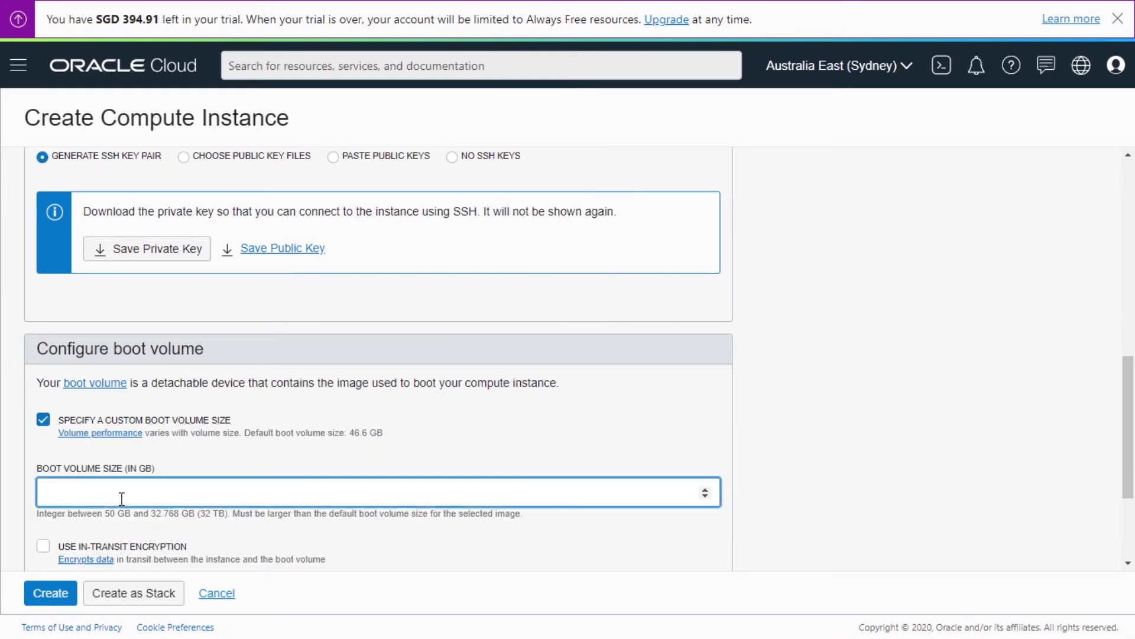
{"action": "type", "text": "50"}
{"action": "scroll", "coordinate": [680, 457], "scroll_direction": "down", "scroll_amount": 3}
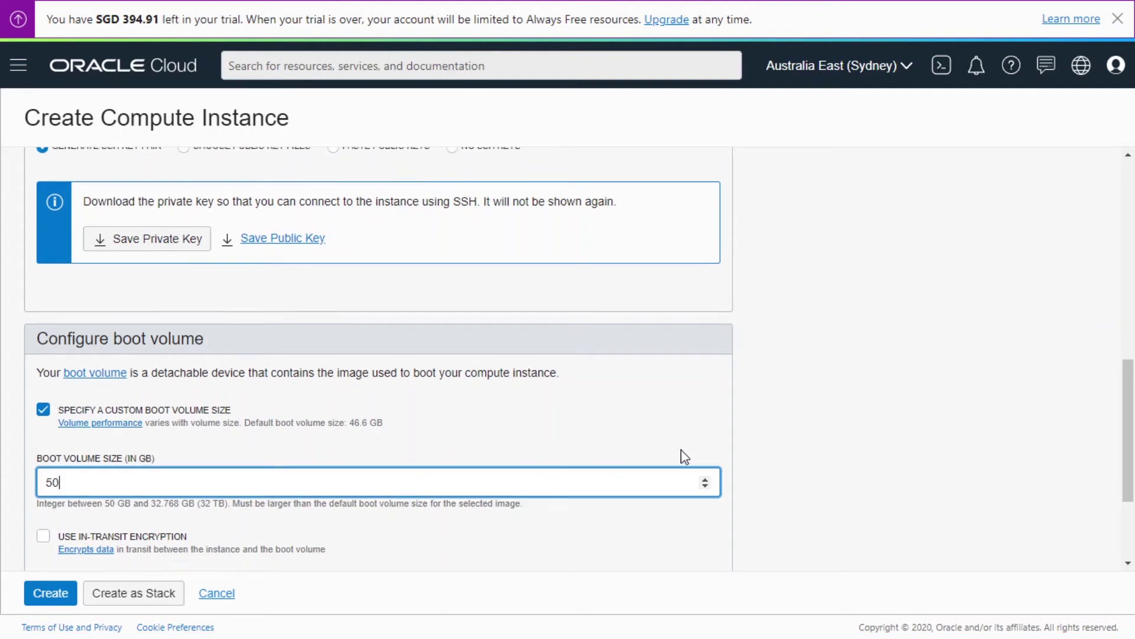
{"action": "left_click", "coordinate": [875, 395]}
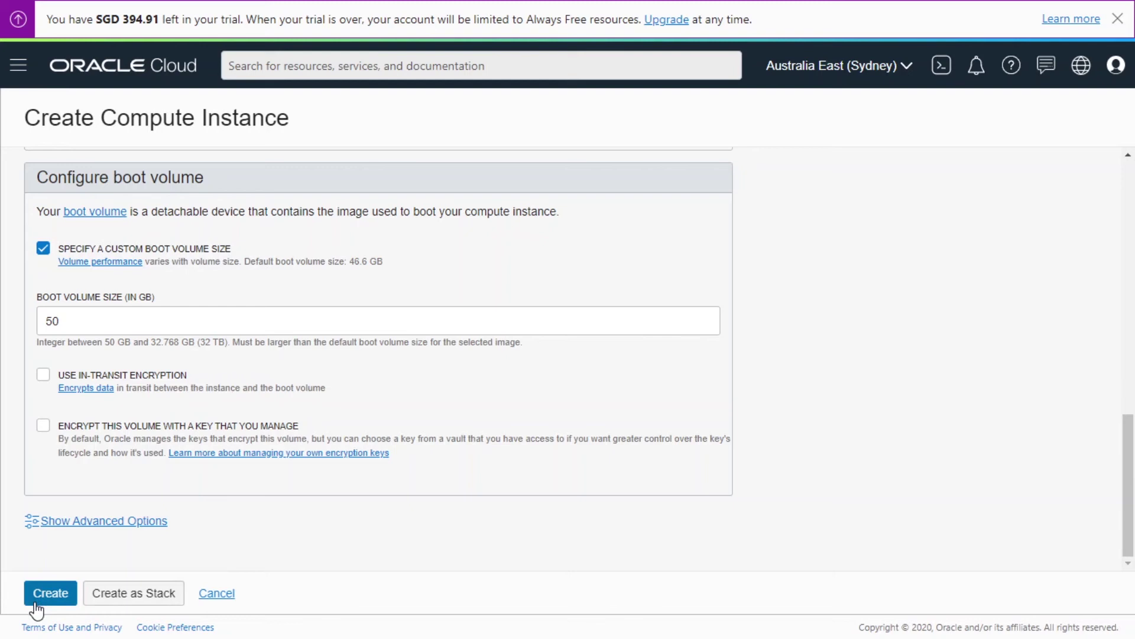
Cancel the instance creation and examine the existing node-red instance's details, including its public IP address.
{"action": "left_click", "coordinate": [216, 597]}
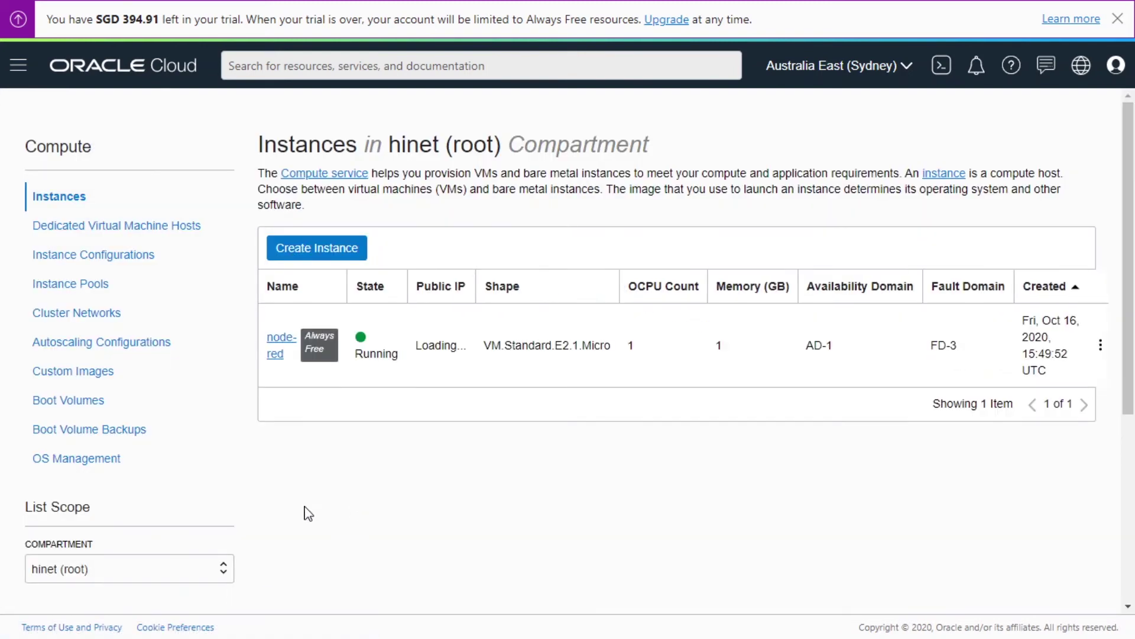
{"action": "left_click", "coordinate": [276, 349]}
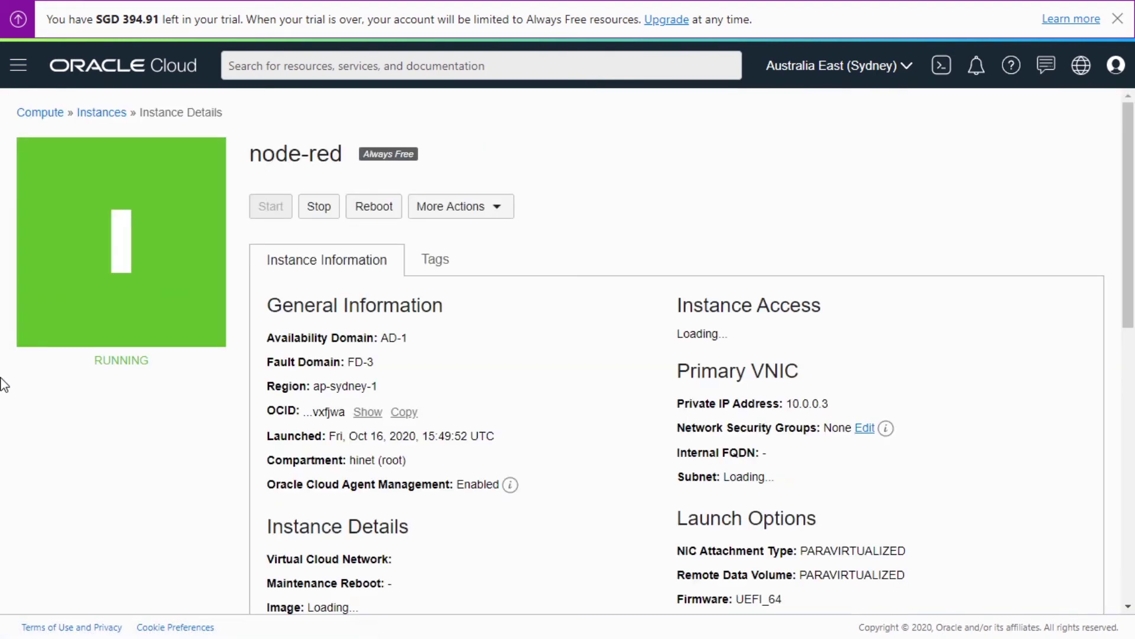
{"action": "scroll", "coordinate": [547, 342], "scroll_direction": "down", "scroll_amount": 4}
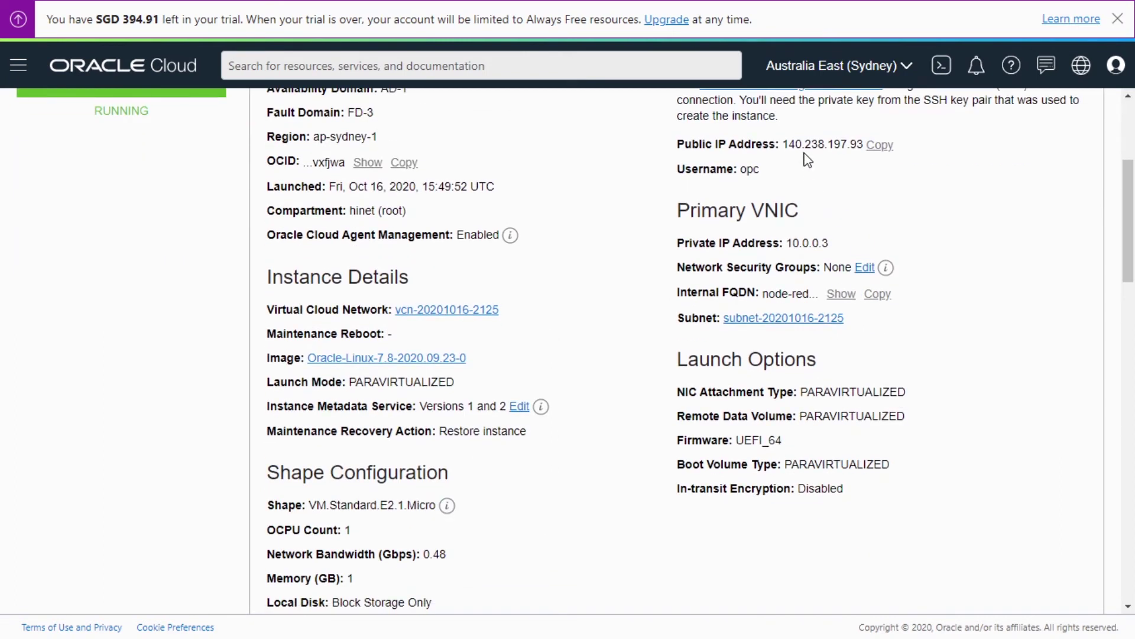
{"action": "left_click_drag", "start_coordinate": [796, 148], "coordinate": [865, 146]}
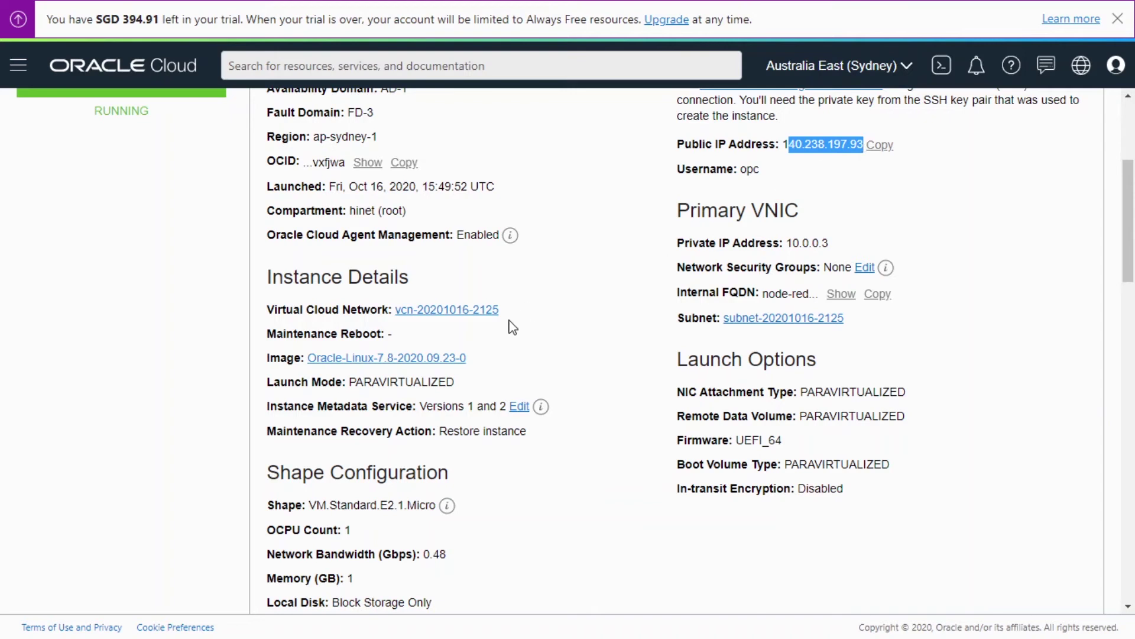
{"action": "scroll", "coordinate": [509, 324], "scroll_direction": "down", "scroll_amount": 5}
{"action": "scroll", "coordinate": [513, 327], "scroll_direction": "down", "scroll_amount": 2}
{"action": "scroll", "coordinate": [513, 327], "scroll_direction": "up", "scroll_amount": 10}
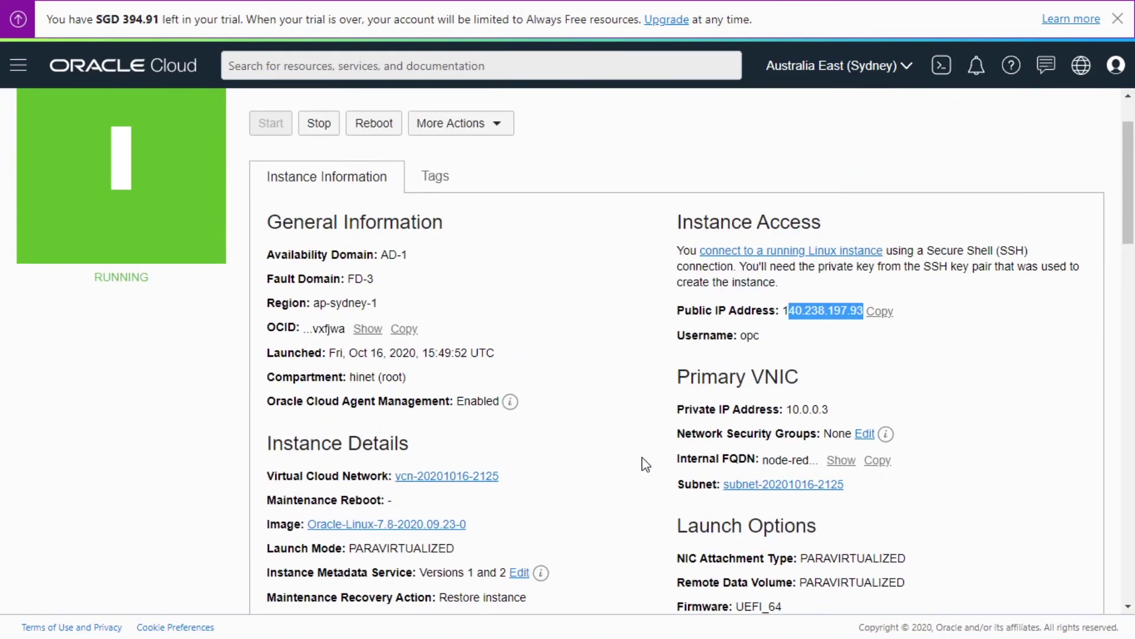
Open the instance's subnet and its default security list, and review the ingress rules.
{"action": "left_click", "coordinate": [744, 485]}
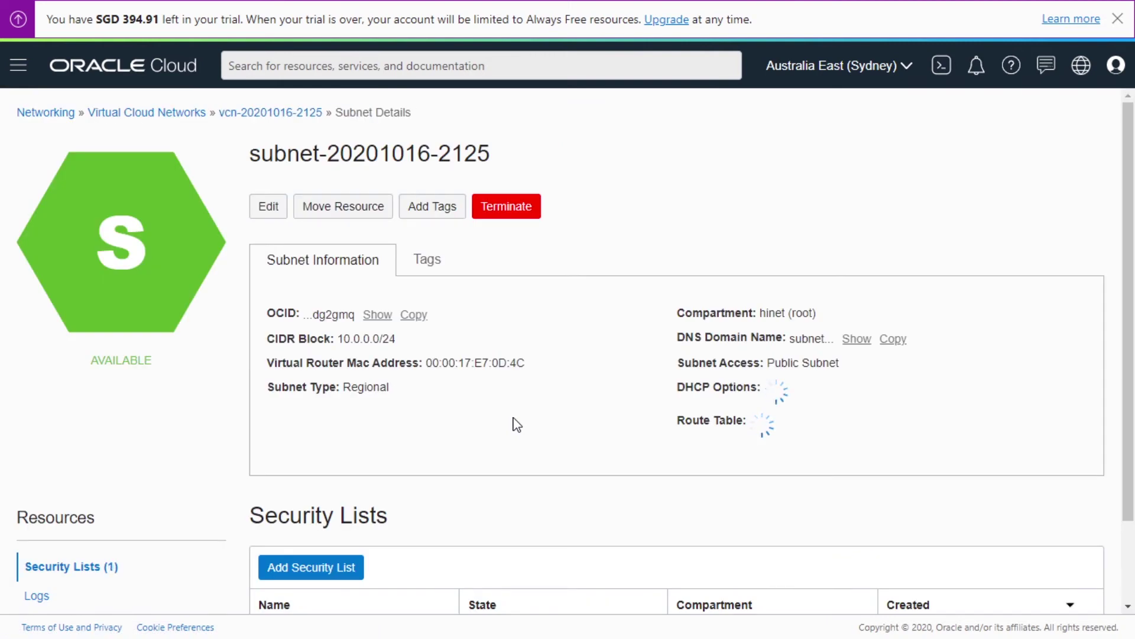
{"action": "scroll", "coordinate": [491, 427], "scroll_direction": "down", "scroll_amount": 2}
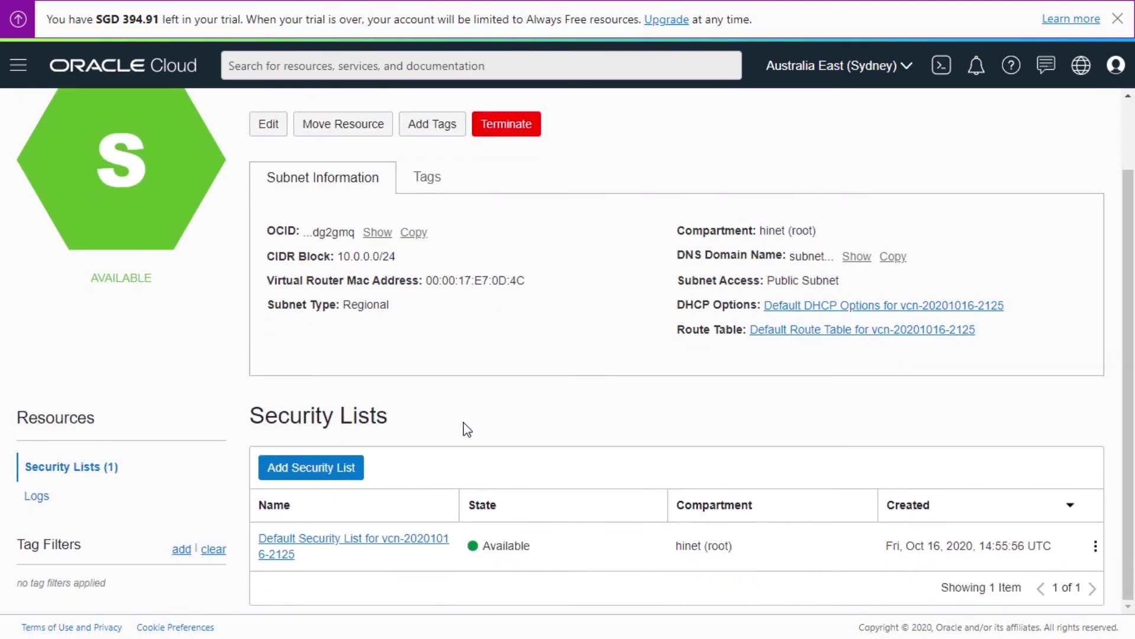
{"action": "left_click", "coordinate": [289, 553]}
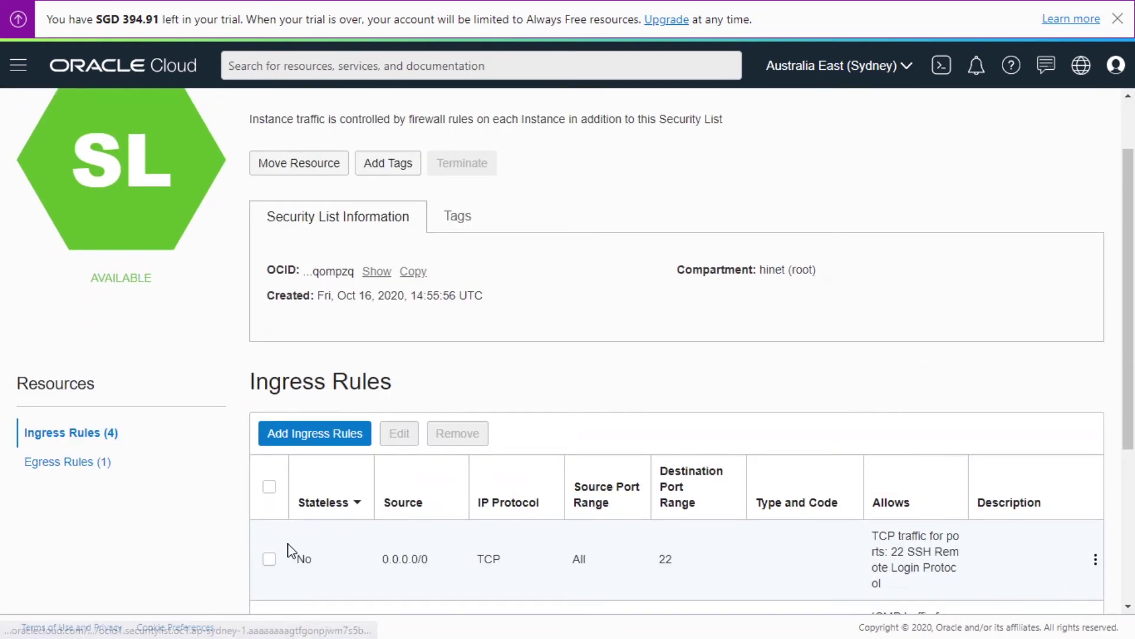
{"action": "scroll", "coordinate": [440, 544], "scroll_direction": "down", "scroll_amount": 4}
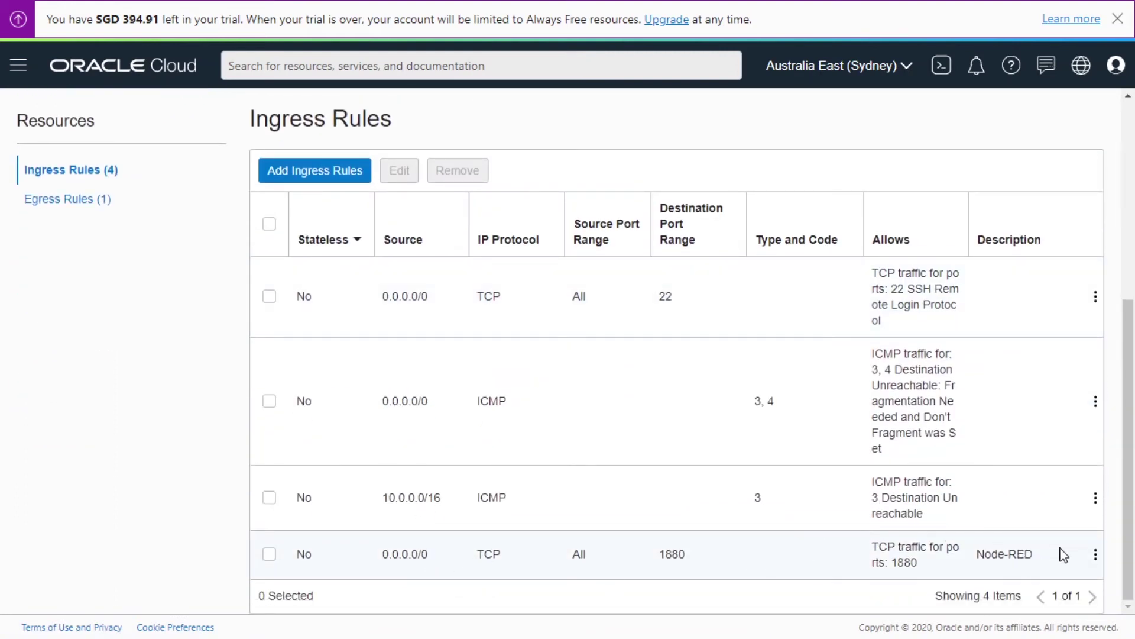
Draft a TCP ingress rule with source CIDR 0.0.0.0/0, destination port 1880 and description Node-RED, and cancel it.
{"action": "left_click", "coordinate": [314, 175]}
{"action": "left_click", "coordinate": [487, 305]}
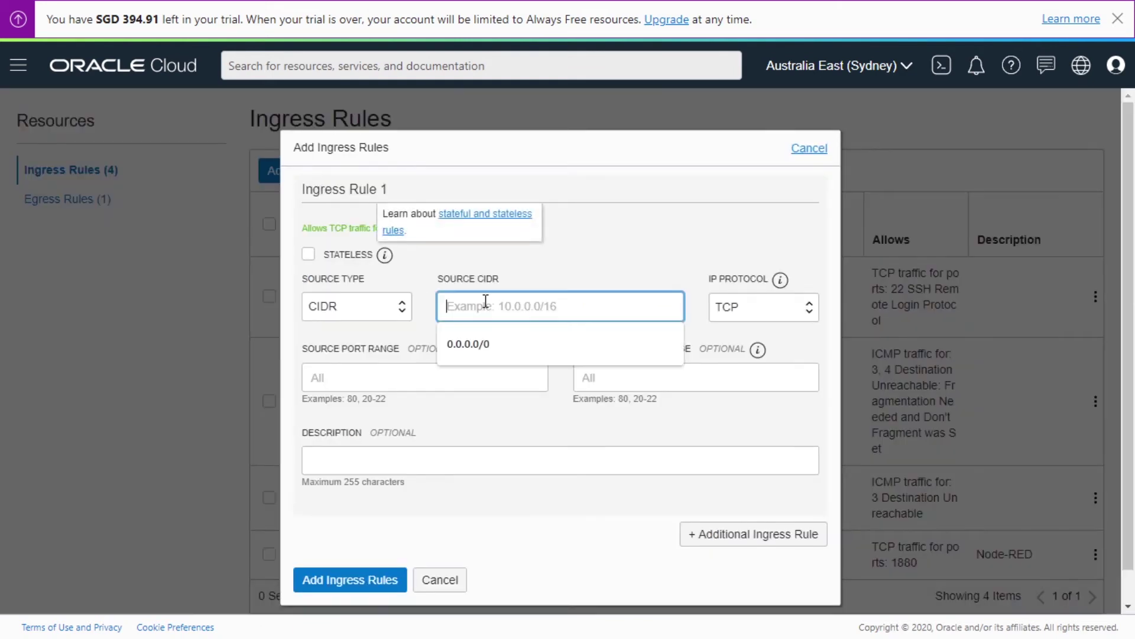
{"action": "left_click", "coordinate": [460, 342]}
{"action": "left_click", "coordinate": [617, 400]}
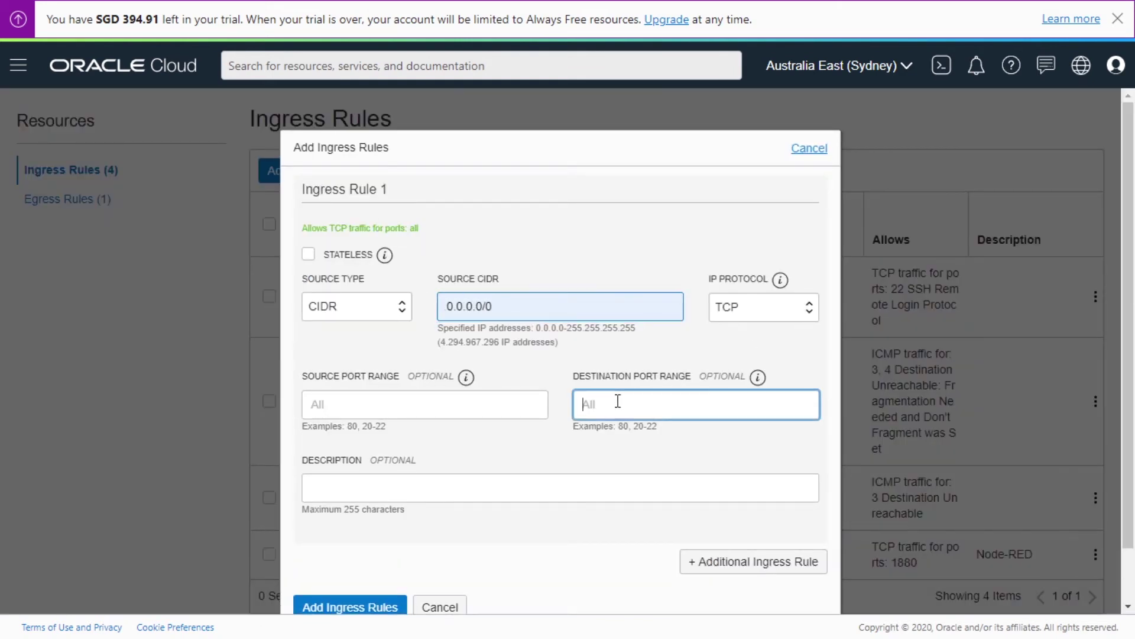
{"action": "left_click", "coordinate": [594, 445]}
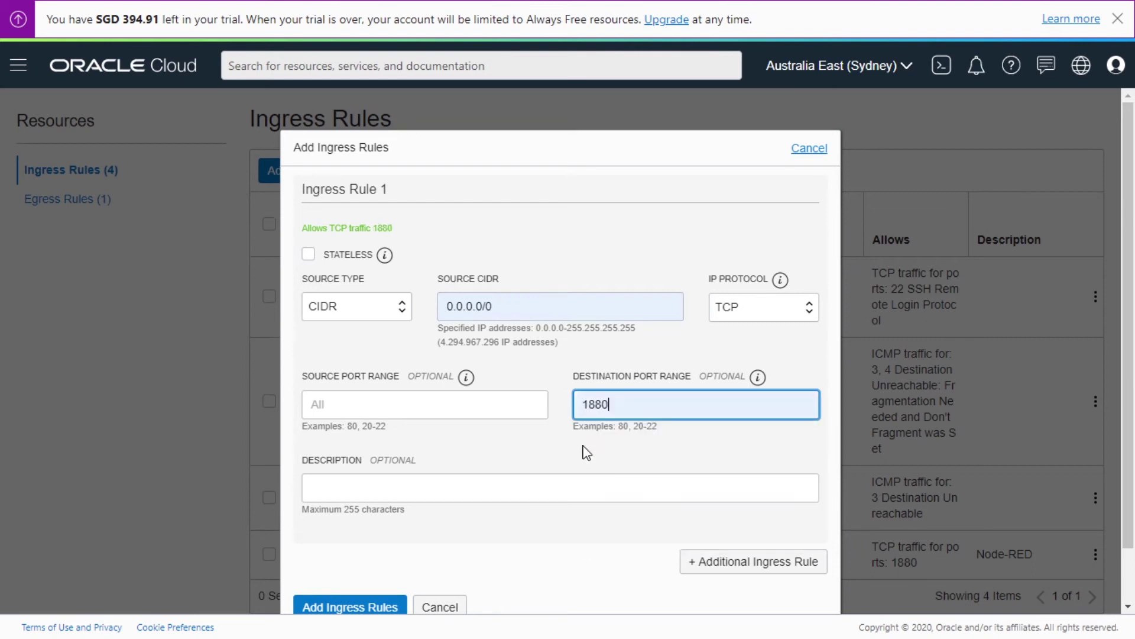
{"action": "left_click", "coordinate": [429, 484]}
{"action": "left_click", "coordinate": [361, 526]}
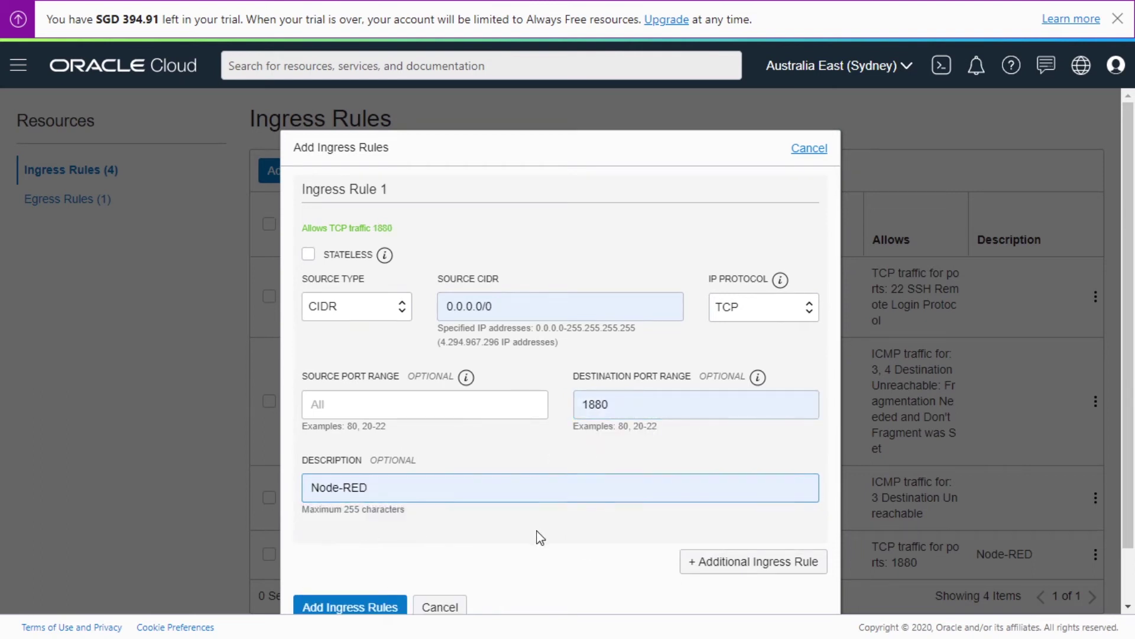
{"action": "scroll", "coordinate": [437, 583], "scroll_direction": "down", "scroll_amount": 1}
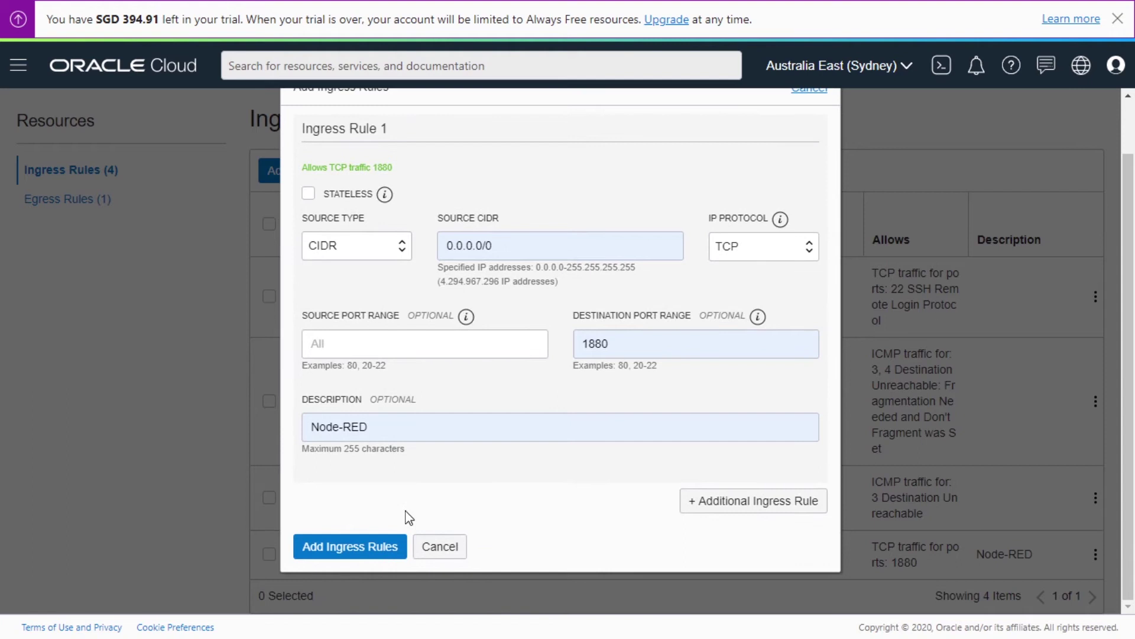
{"action": "scroll", "coordinate": [409, 518], "scroll_direction": "up", "scroll_amount": 1}
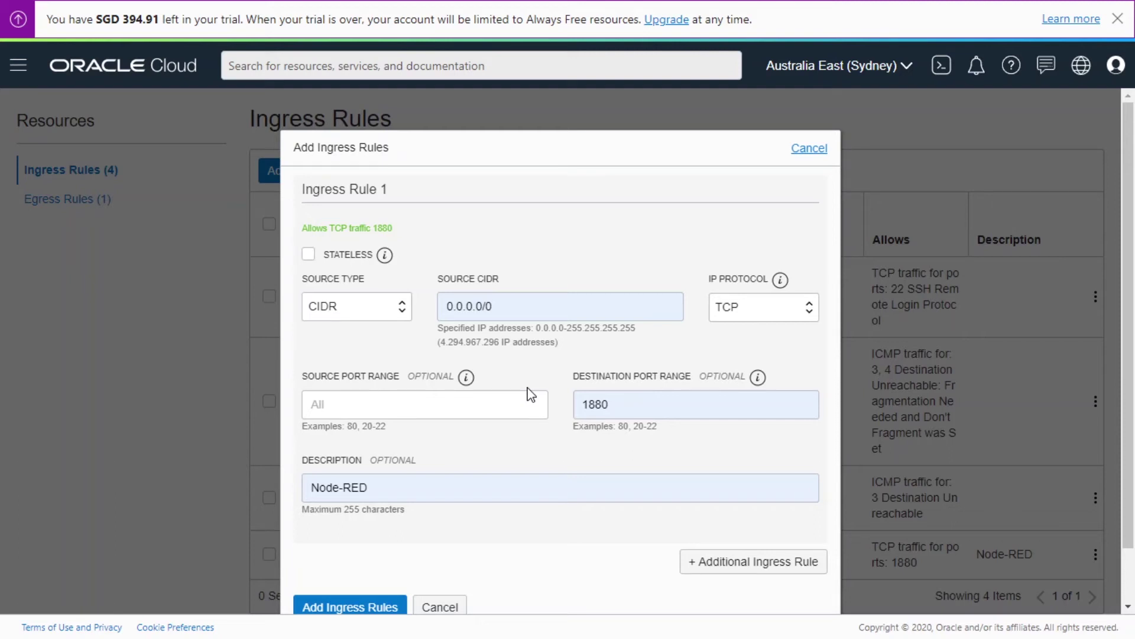
{"action": "left_click", "coordinate": [443, 609]}
Return through the subnet page to the node-red instance details and review its access and VNIC information.
{"action": "scroll", "coordinate": [519, 512], "scroll_direction": "up", "scroll_amount": 5}
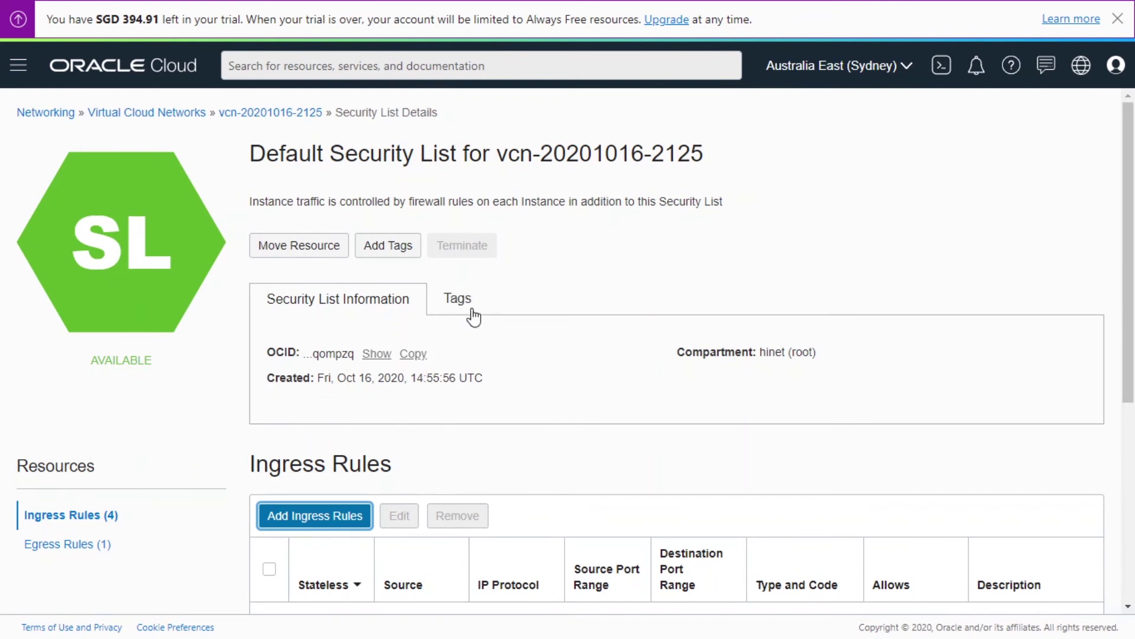
{"action": "left_click", "coordinate": [883, 236]}
{"action": "right_click", "coordinate": [882, 235]}
{"action": "left_click", "coordinate": [889, 272]}
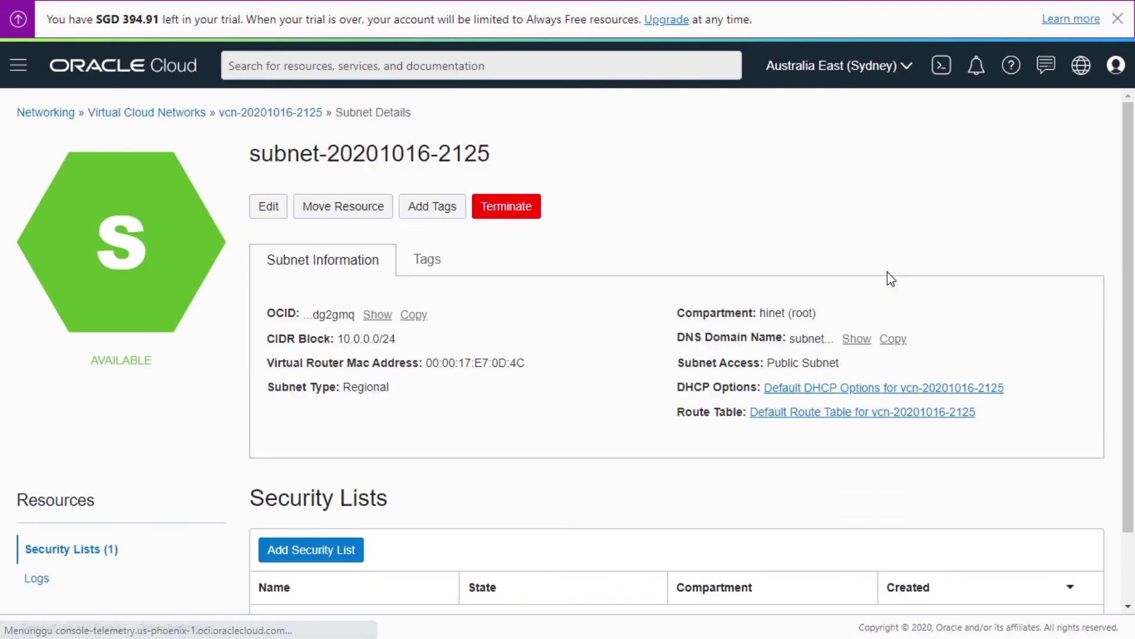
{"action": "right_click", "coordinate": [736, 215]}
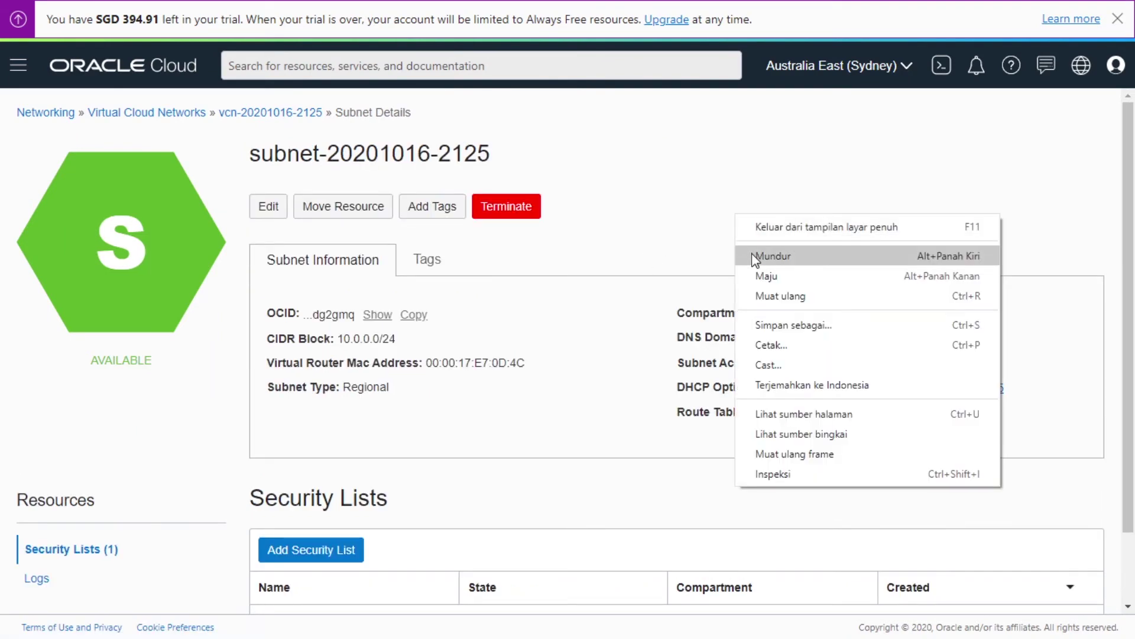
{"action": "left_click", "coordinate": [752, 255]}
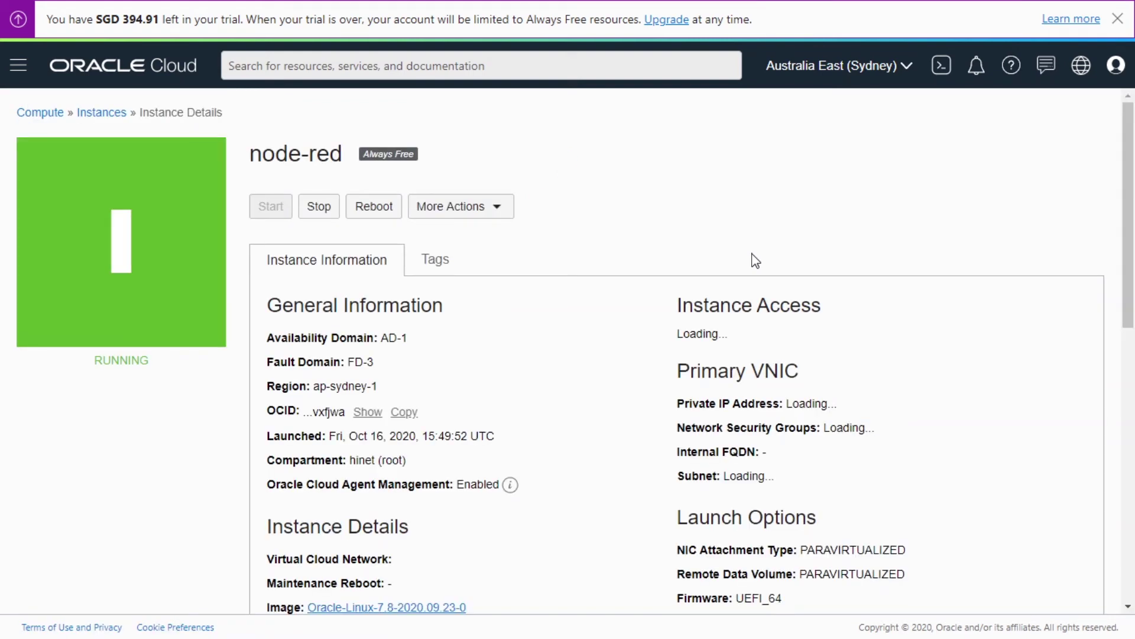
{"action": "scroll", "coordinate": [495, 365], "scroll_direction": "down", "scroll_amount": 5}
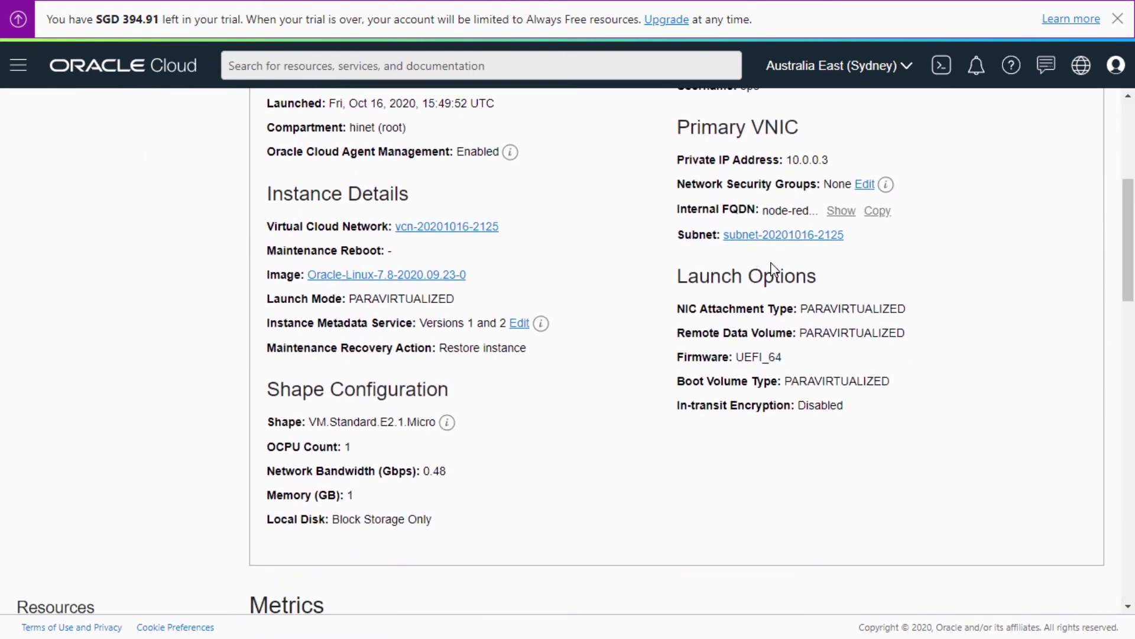
{"action": "scroll", "coordinate": [779, 263], "scroll_direction": "up", "scroll_amount": 1}
{"action": "scroll", "coordinate": [798, 237], "scroll_direction": "up", "scroll_amount": 1}
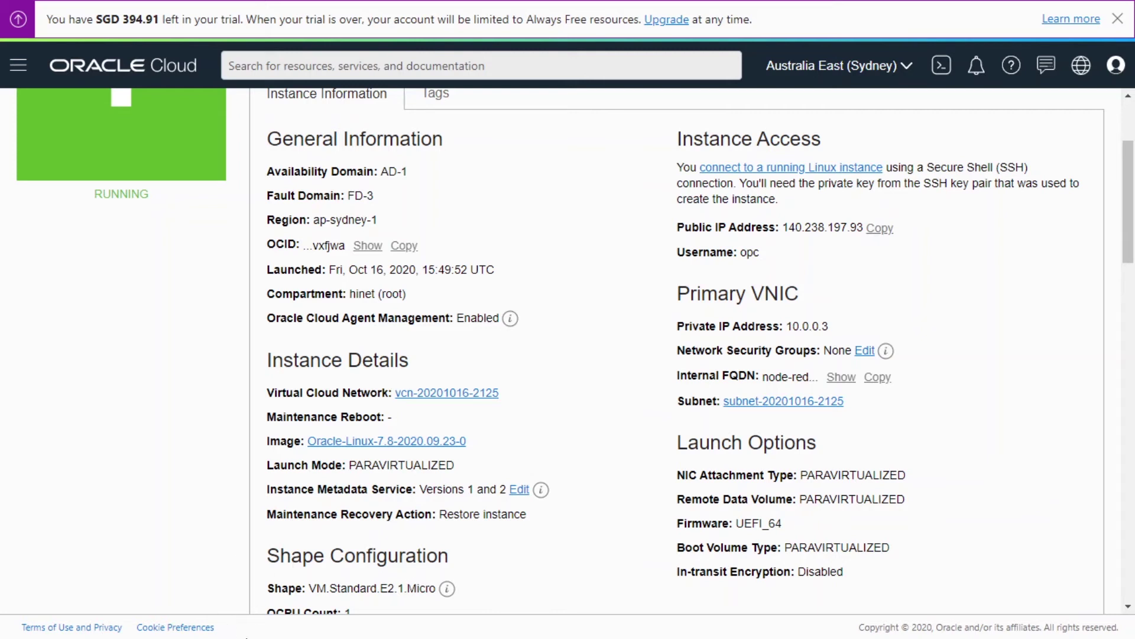
Check the SSH session to the instance in PowerShell, and switch to the Notepad command notes, cancelling the Font dialog.
{"action": "key", "text": "super"}
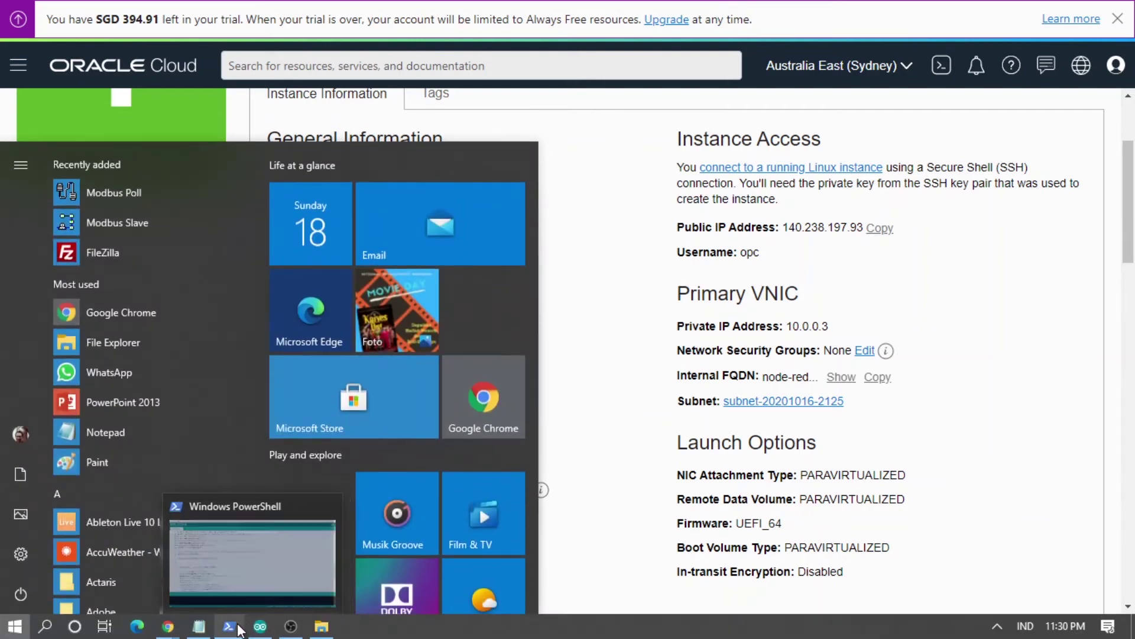
{"action": "left_click", "coordinate": [229, 626]}
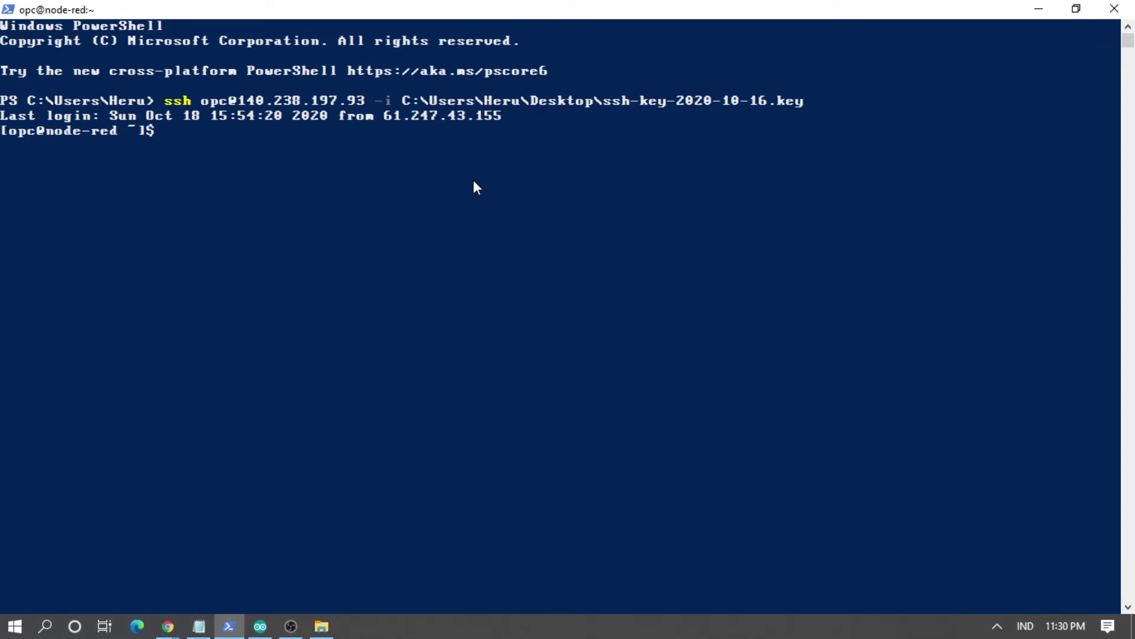
{"action": "left_click", "coordinate": [198, 626]}
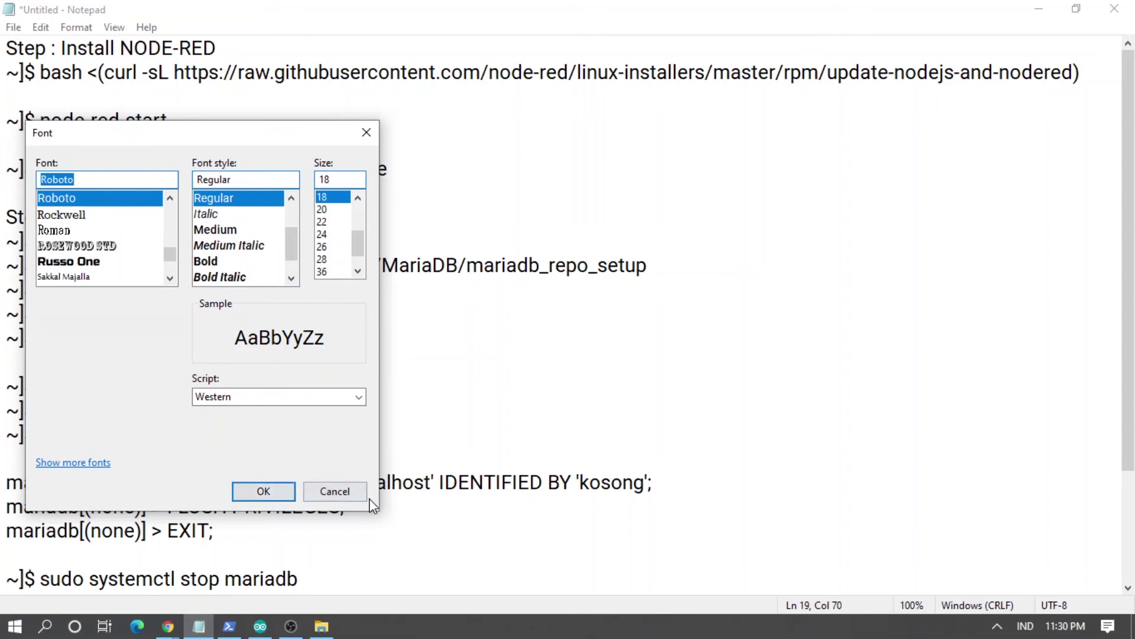
{"action": "left_click", "coordinate": [346, 496]}
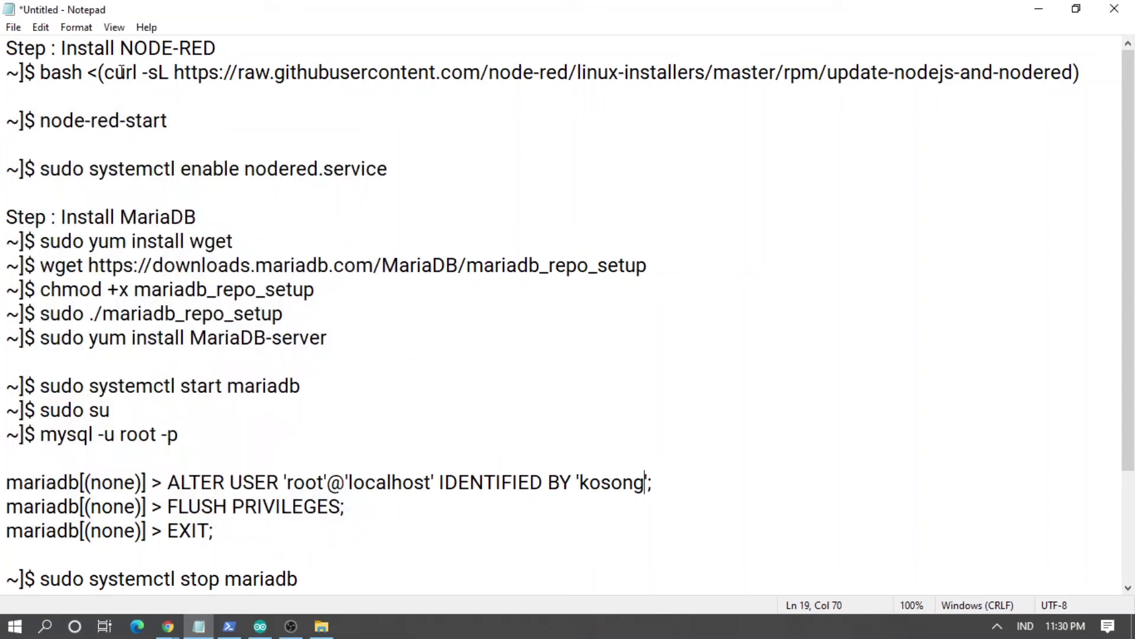
Highlight the Node-RED installer, node-red-start and sudo systemctl enable nodered.service commands one after another in the notes.
{"action": "left_click", "coordinate": [43, 72]}
{"action": "left_click", "coordinate": [1088, 75], "text": "shift"}
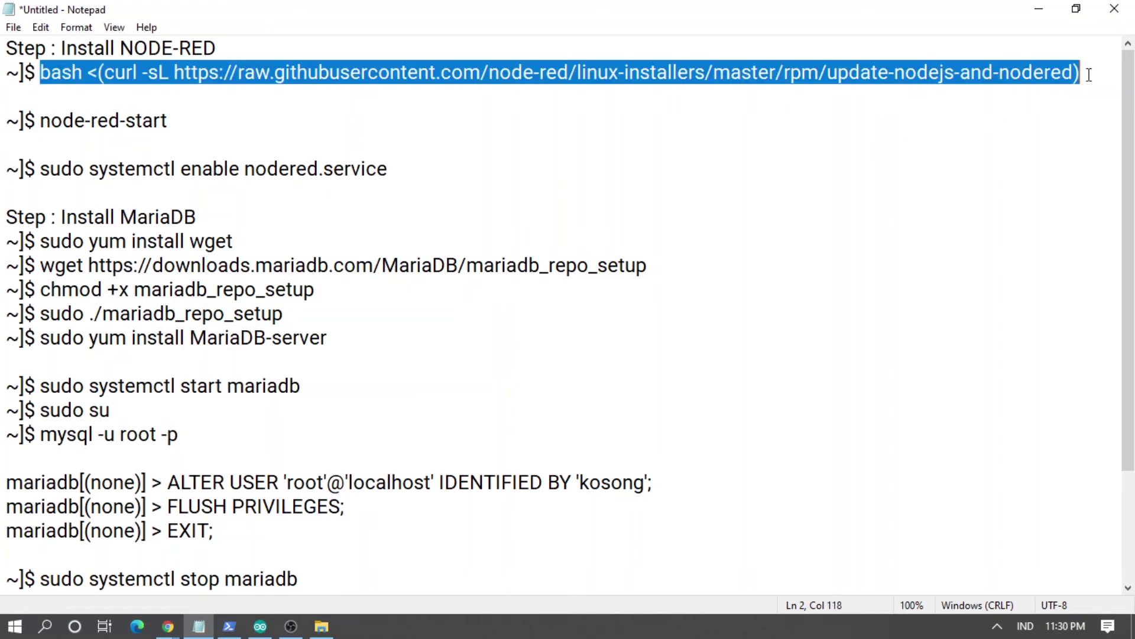
{"action": "left_click", "coordinate": [993, 106]}
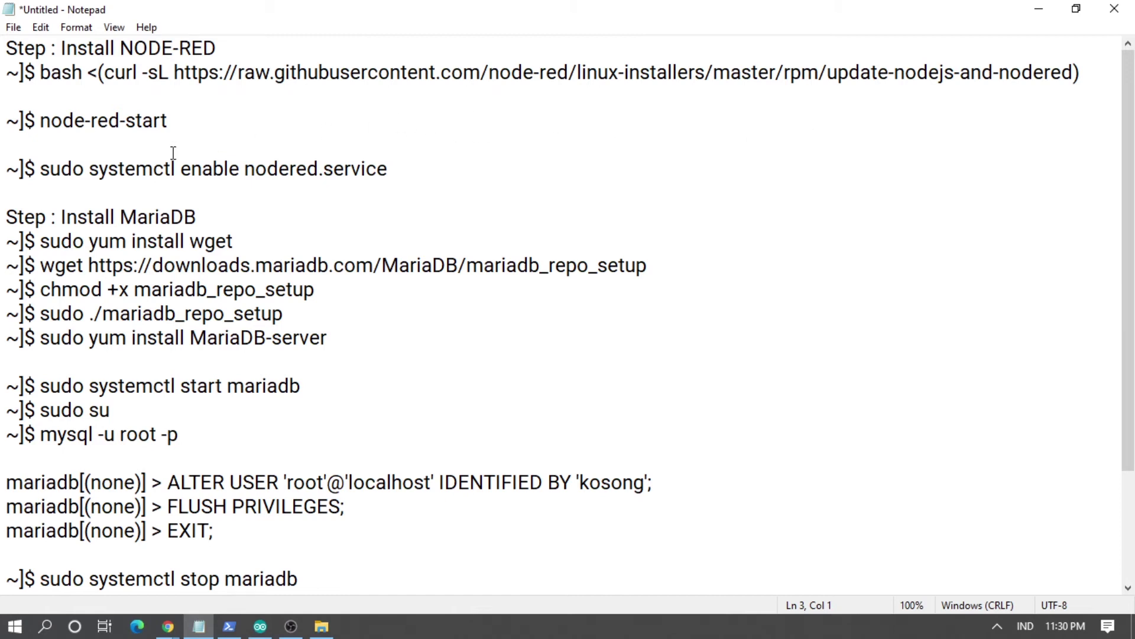
{"action": "left_click_drag", "start_coordinate": [35, 122], "coordinate": [40, 121]}
{"action": "left_click", "coordinate": [40, 121]}
{"action": "left_click", "coordinate": [221, 114], "text": "shift"}
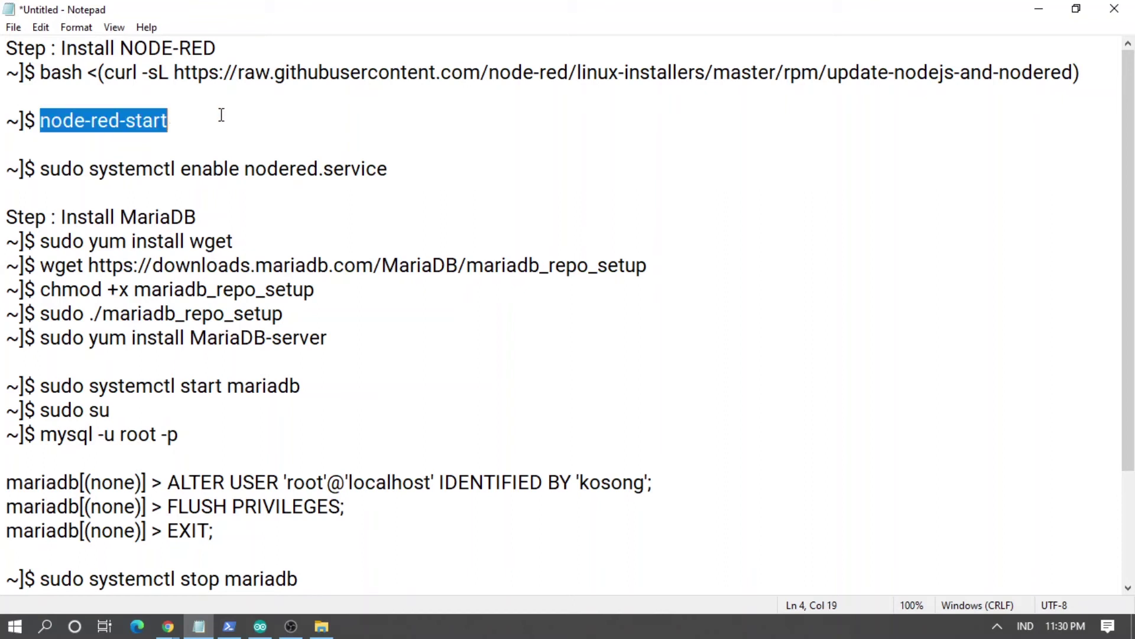
{"action": "left_click", "coordinate": [544, 148]}
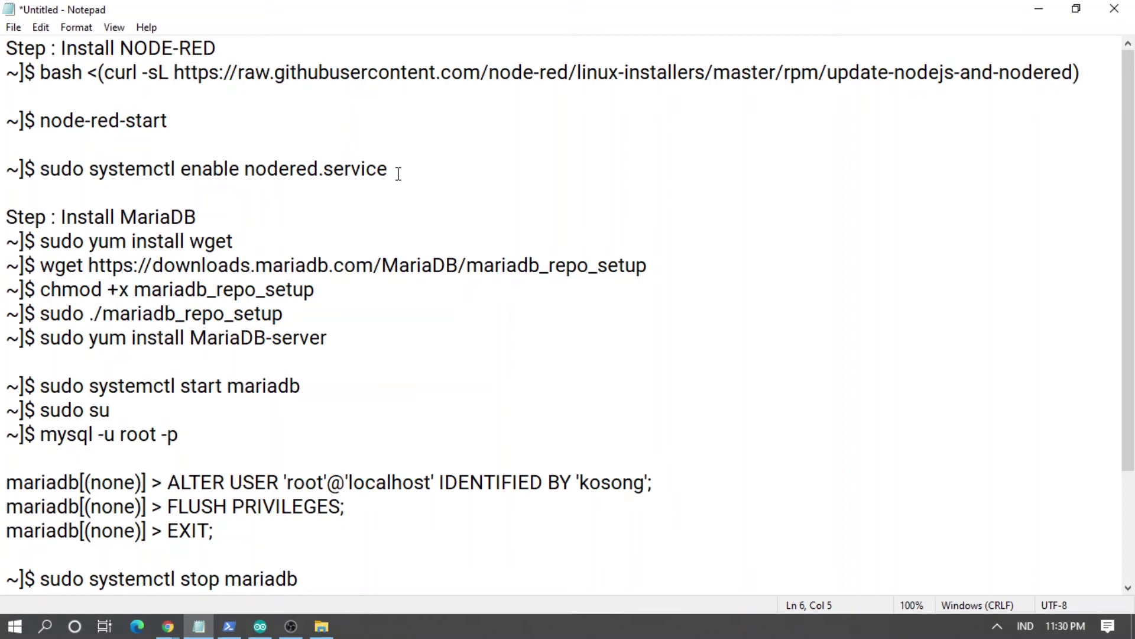
{"action": "left_click", "coordinate": [389, 170], "text": "shift"}
{"action": "key", "text": "Down"}
Open a new Chrome window, and copy the public IP address from the node-red instance's details page.
{"action": "left_click", "coordinate": [15, 625]}
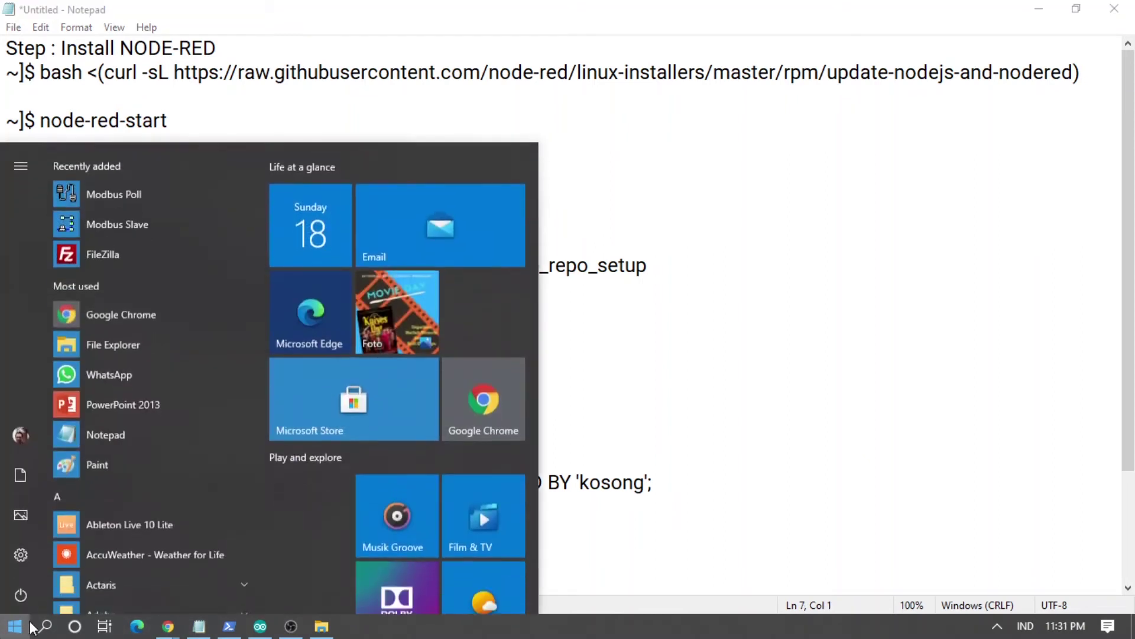
{"action": "left_click", "coordinate": [505, 403]}
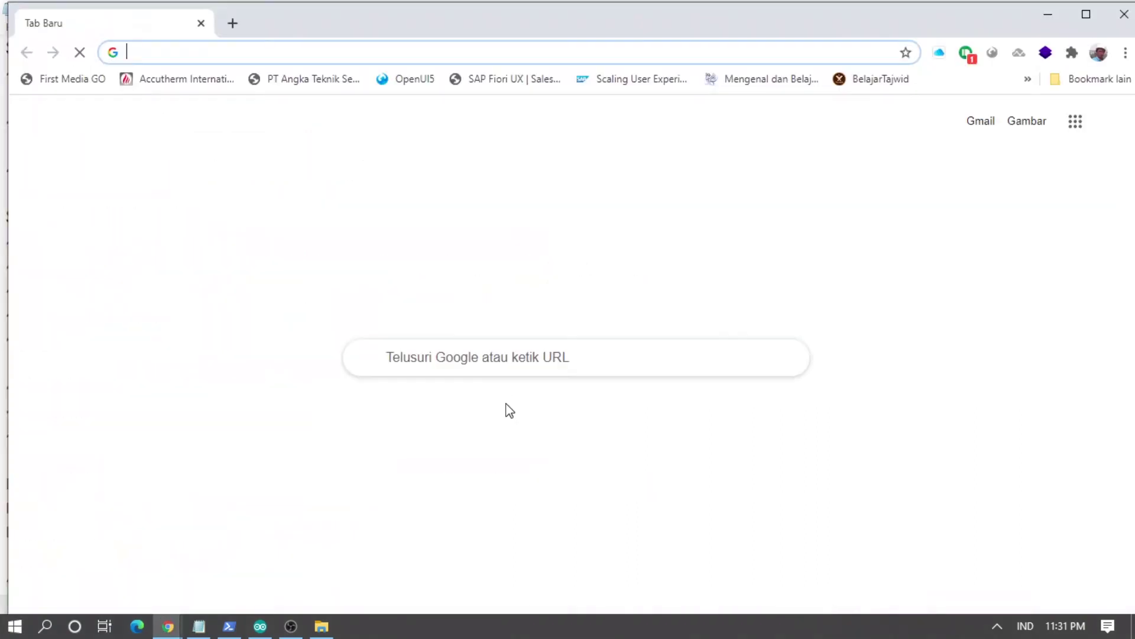
{"action": "left_click", "coordinate": [168, 626]}
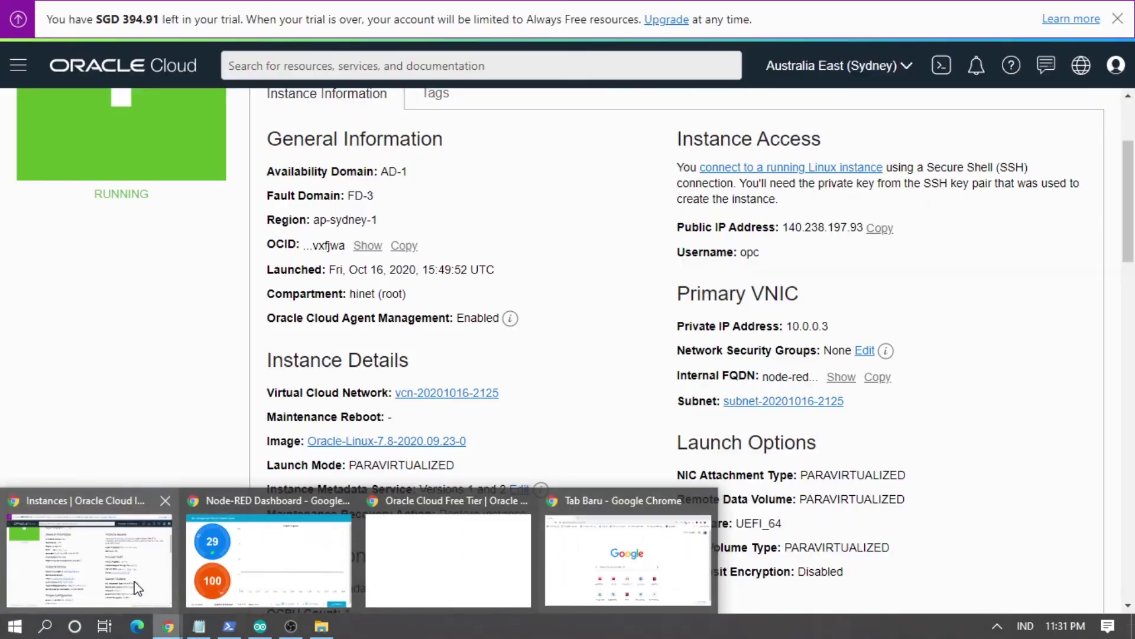
{"action": "left_click", "coordinate": [137, 588]}
{"action": "left_click", "coordinate": [880, 230]}
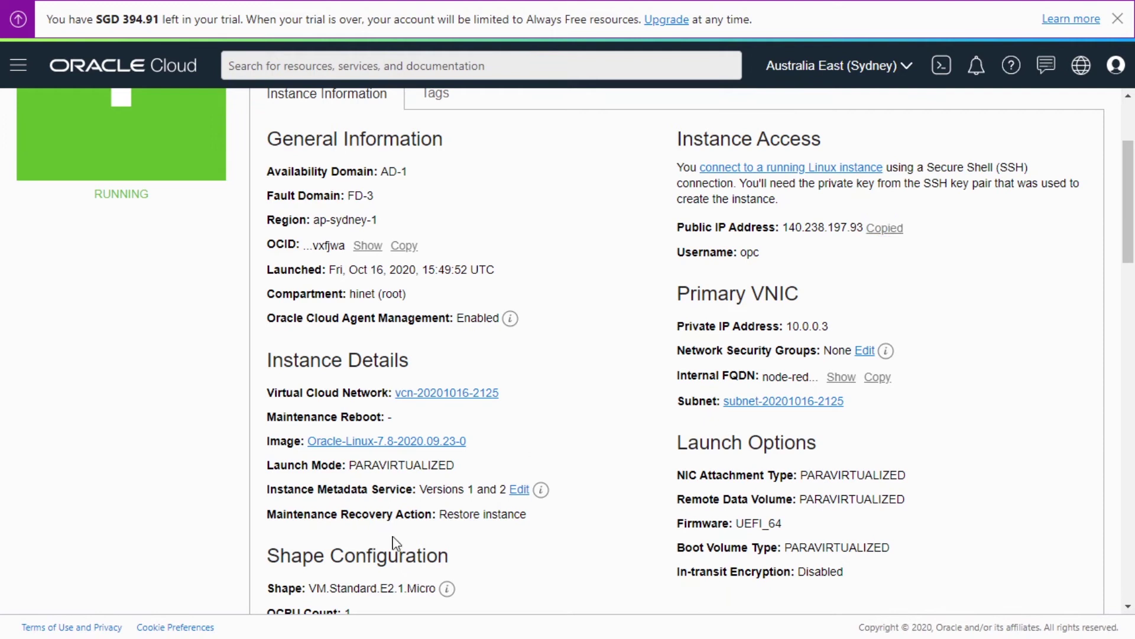
Load the copied public IP address with port 1880 in the new Chrome window to open Node-RED.
{"action": "key", "text": "super"}
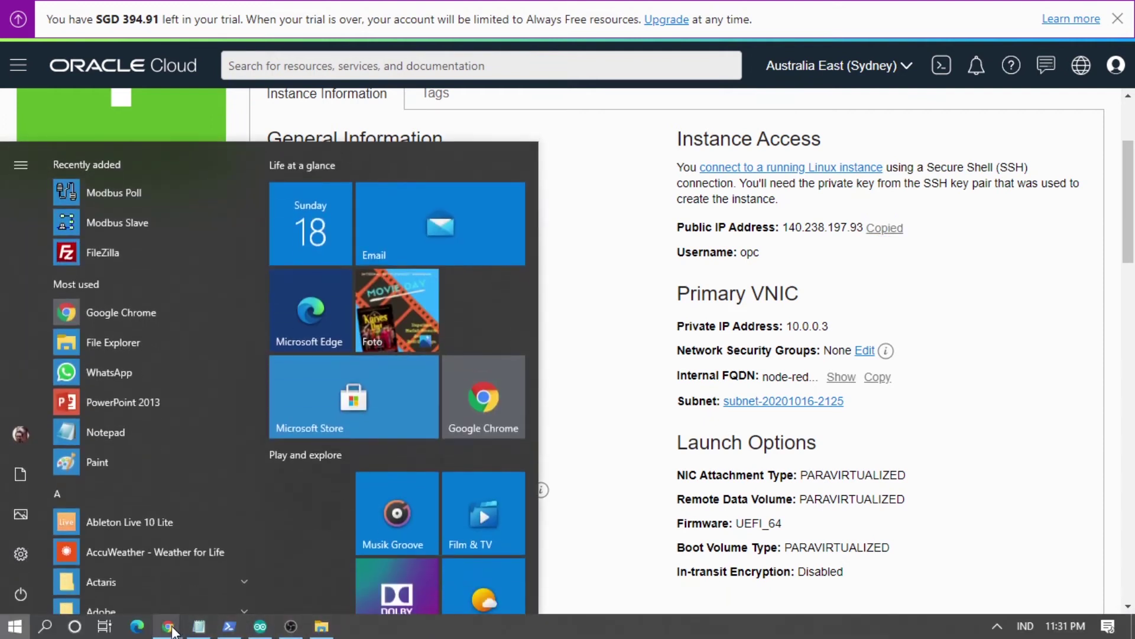
{"action": "mouse_move", "coordinate": [168, 626]}
{"action": "left_click", "coordinate": [654, 573]}
{"action": "key", "text": "ctrl+v"}
{"action": "type", "text": ":1"}
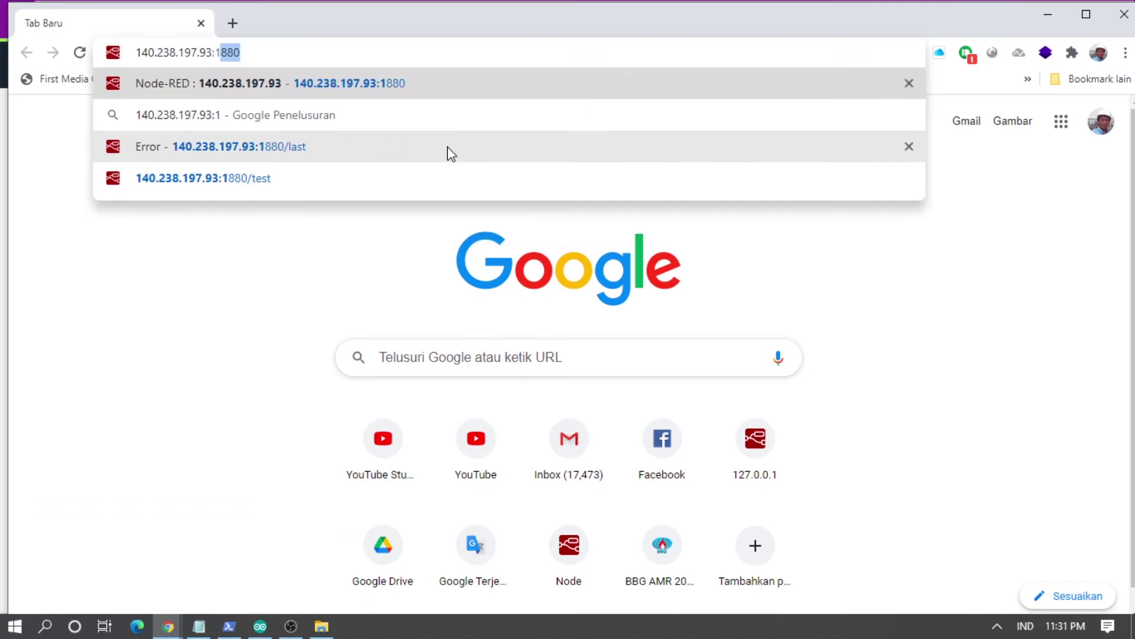
{"action": "key", "text": "Return"}
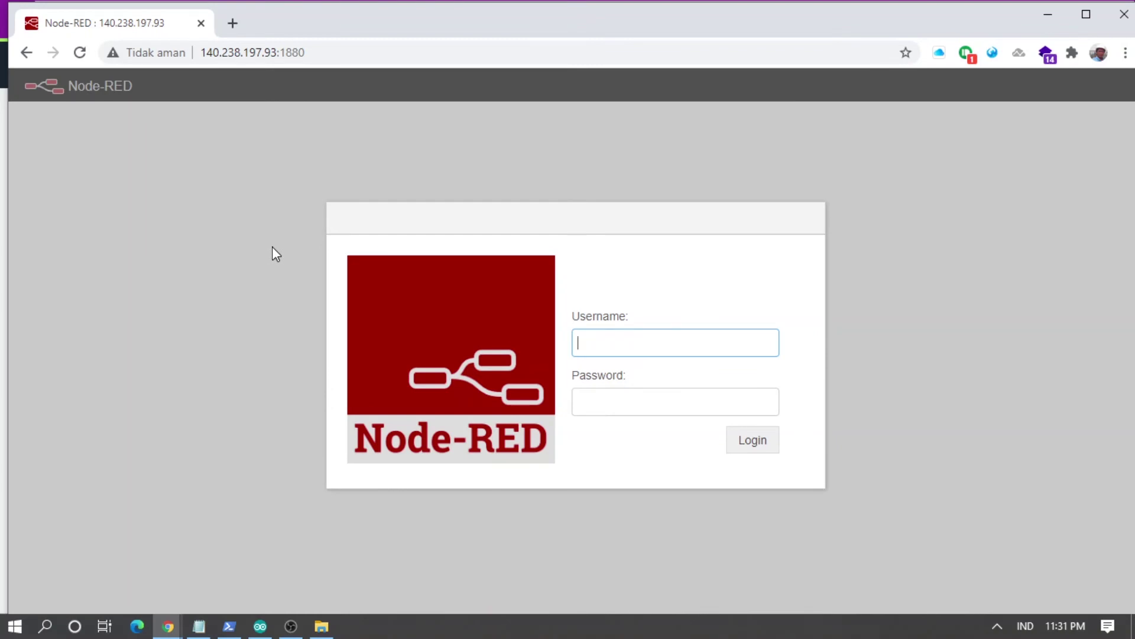
Switch back to the Notepad notes with the MariaDB installation commands.
{"action": "mouse_move", "coordinate": [172, 630]}
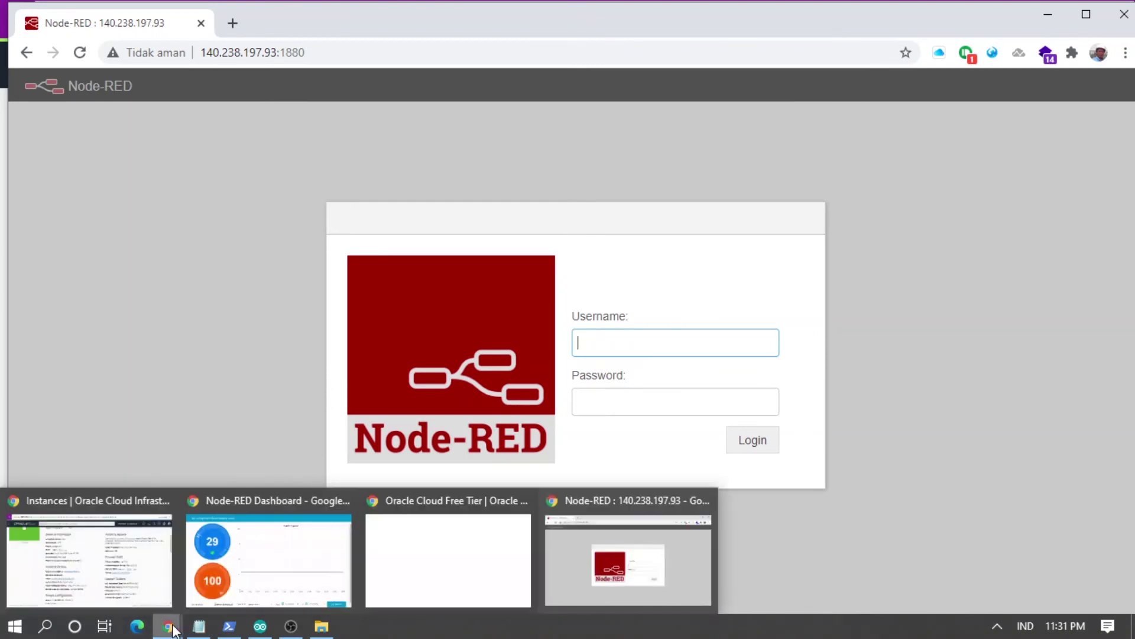
{"action": "mouse_move", "coordinate": [142, 577]}
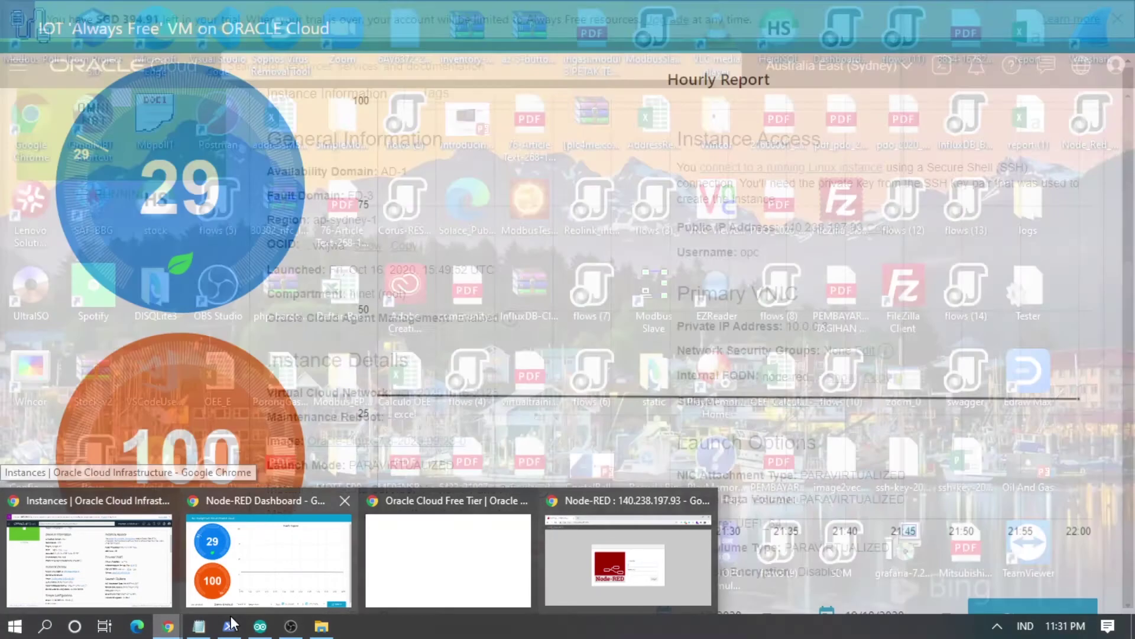
{"action": "mouse_move", "coordinate": [230, 628]}
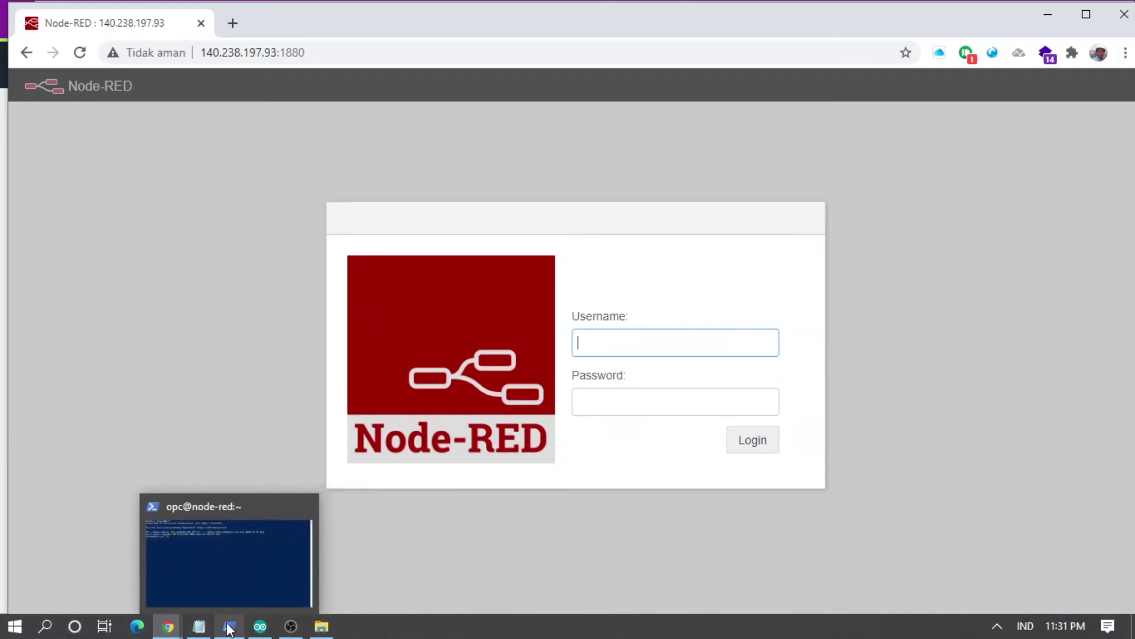
{"action": "left_click", "coordinate": [198, 626]}
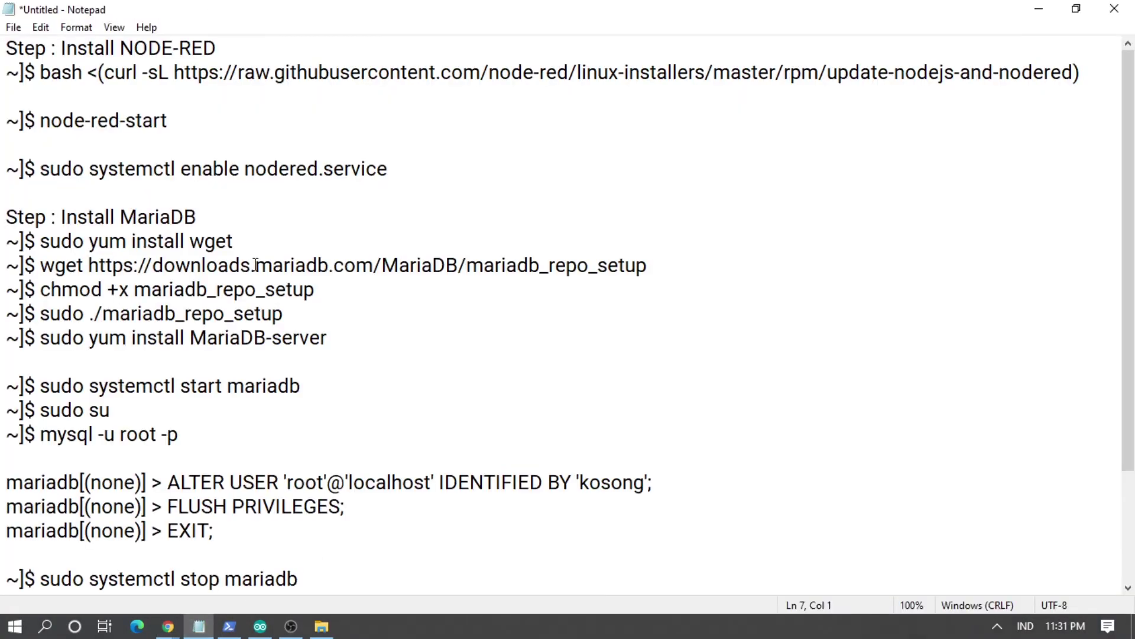
Highlight the Install MariaDB heading and its commands one after another, from sudo yum install wget through sudo yum install MariaDB-server.
{"action": "left_click", "coordinate": [83, 215]}
{"action": "left_click_drag", "start_coordinate": [61, 217], "coordinate": [205, 212]}
{"action": "left_click", "coordinate": [218, 246]}
{"action": "left_click_drag", "start_coordinate": [40, 242], "coordinate": [239, 237]}
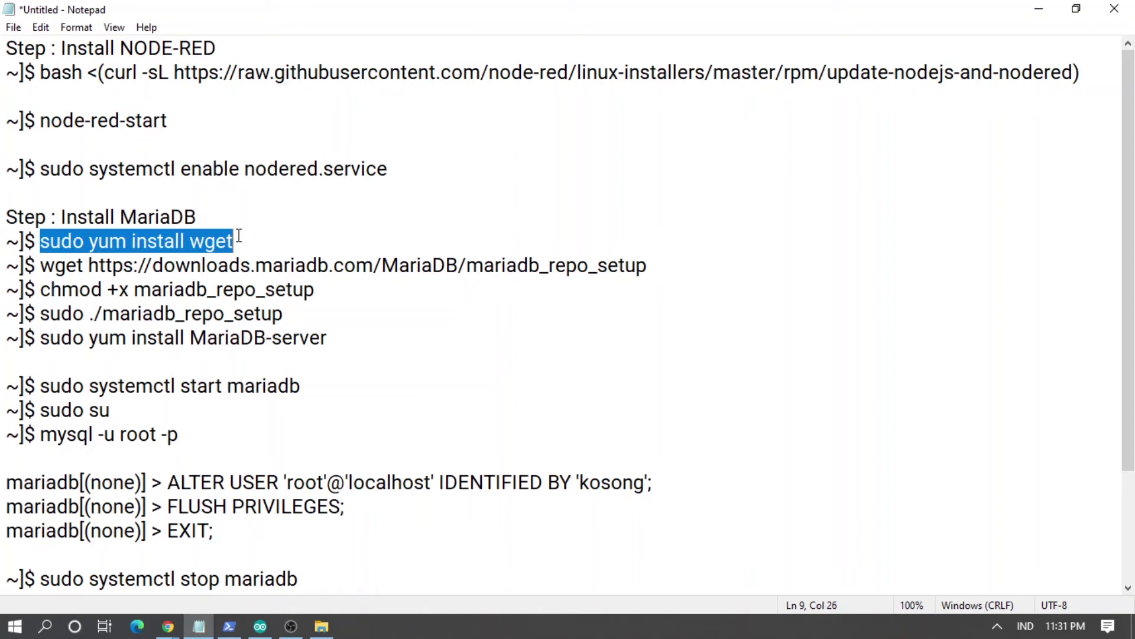
{"action": "left_click_drag", "start_coordinate": [44, 265], "coordinate": [658, 273]}
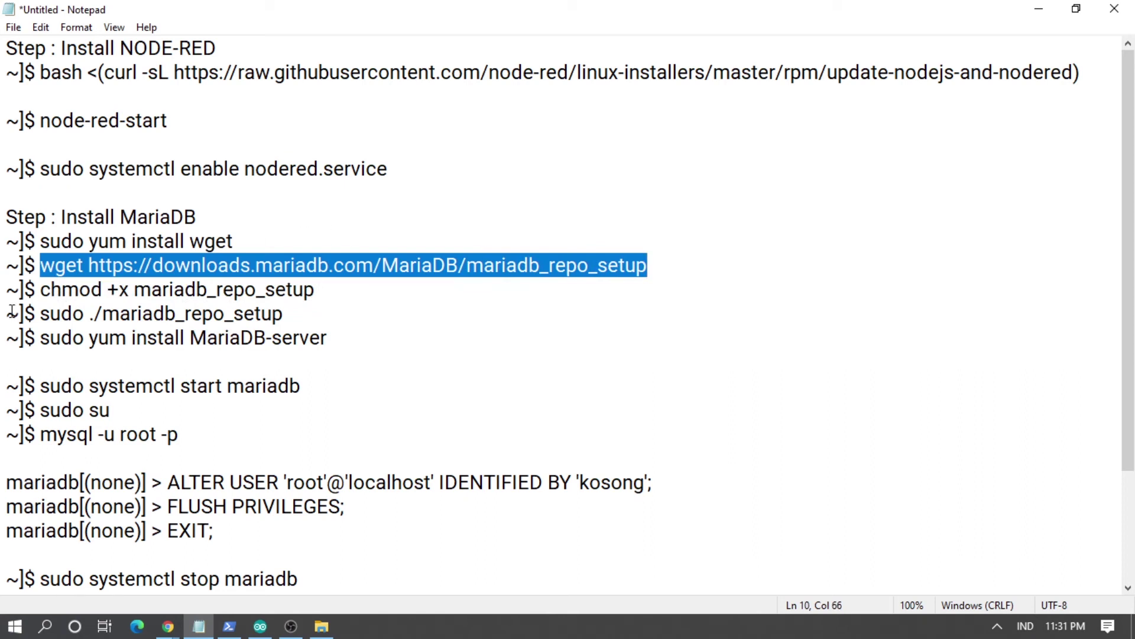
{"action": "left_click_drag", "start_coordinate": [41, 289], "coordinate": [347, 290]}
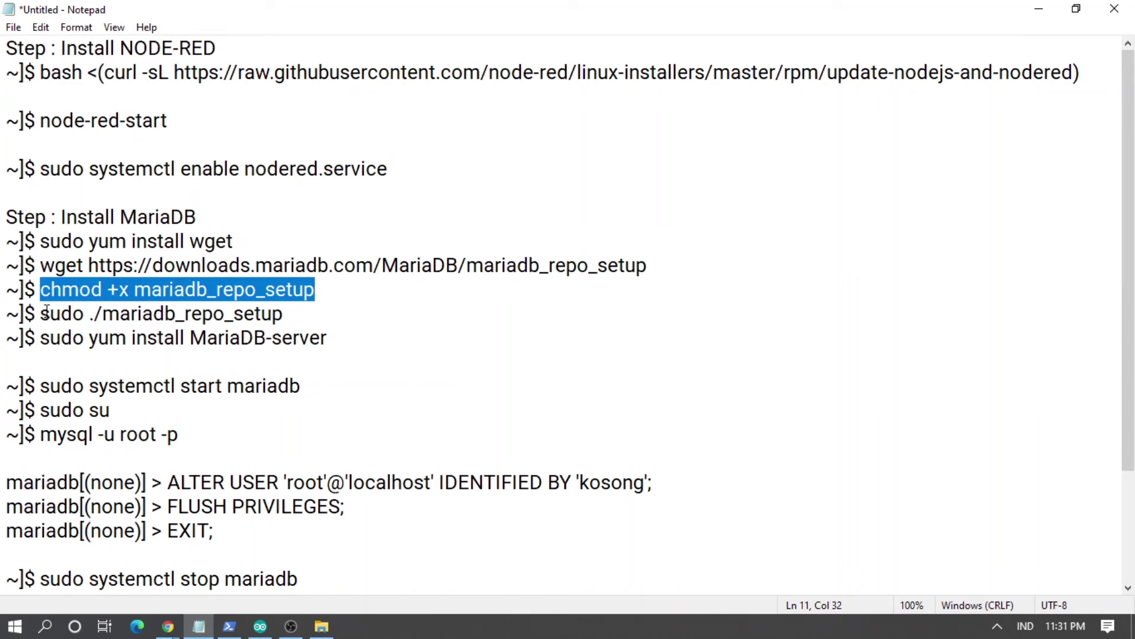
{"action": "left_click_drag", "start_coordinate": [42, 315], "coordinate": [287, 310]}
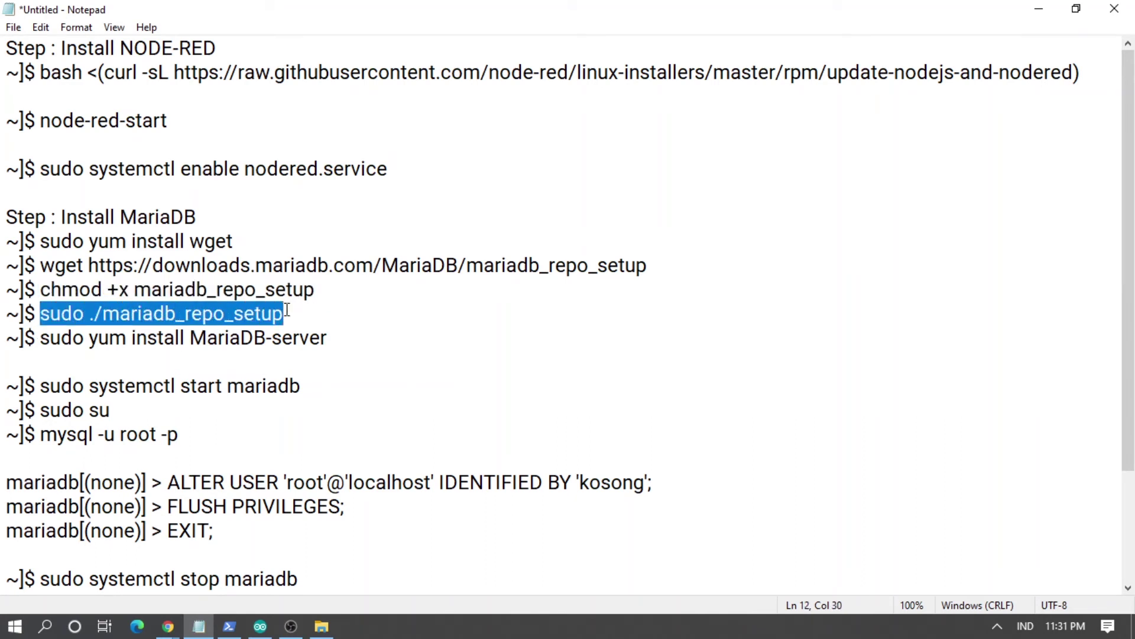
{"action": "left_click_drag", "start_coordinate": [40, 337], "coordinate": [332, 336]}
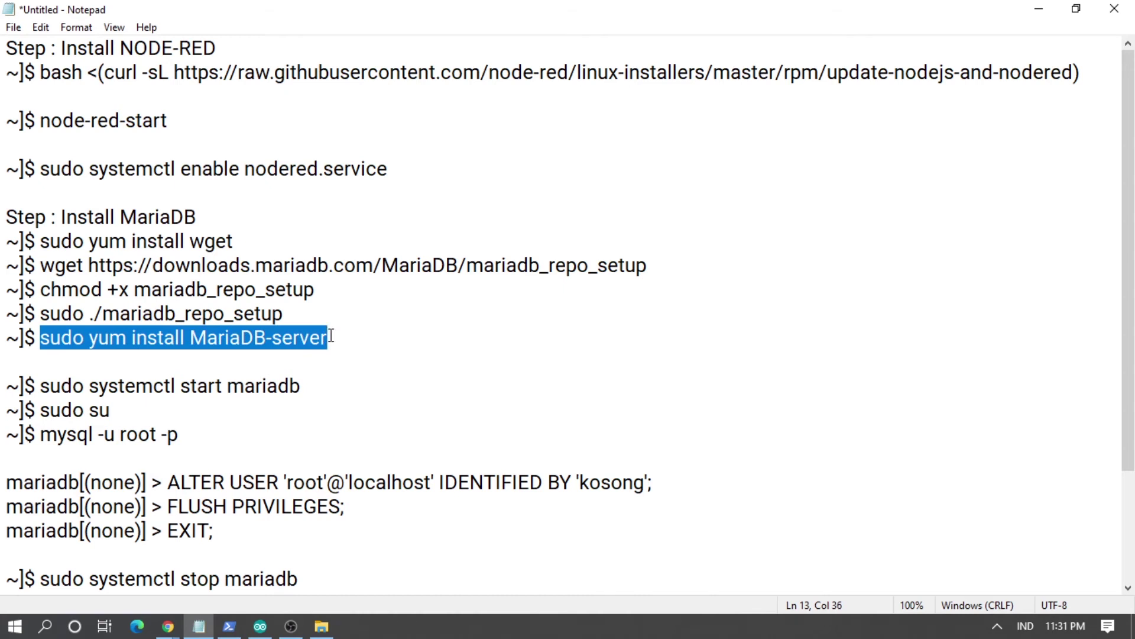
Highlight the systemctl start mariadb, sudo su and mysql -u root -p commands in turn in the notes.
{"action": "scroll", "coordinate": [333, 343], "scroll_direction": "down", "scroll_amount": 1}
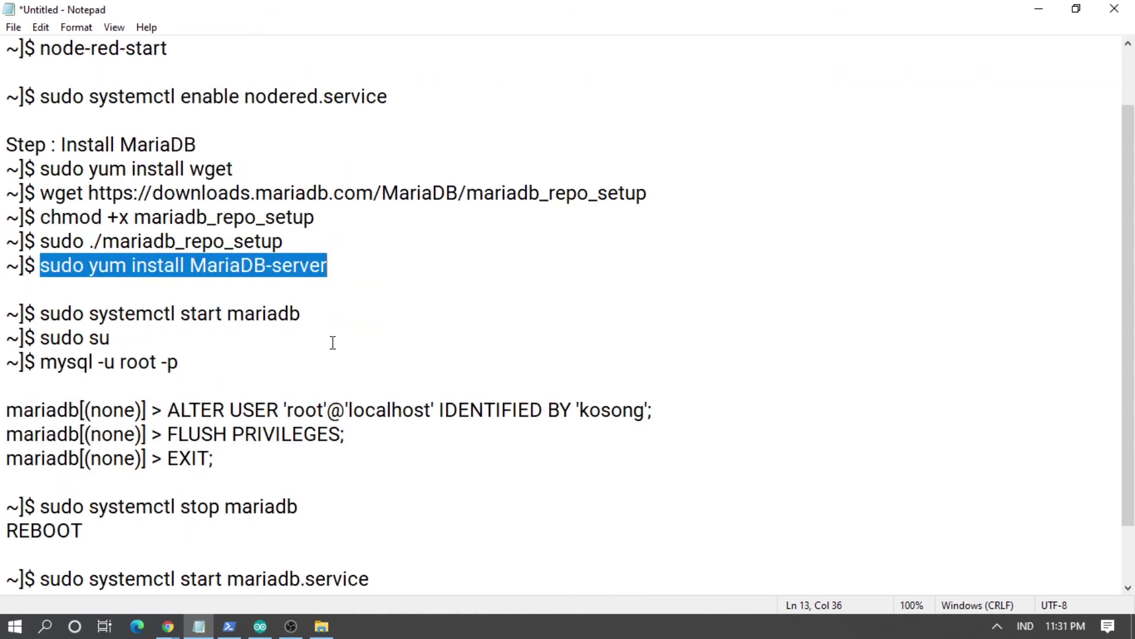
{"action": "left_click", "coordinate": [90, 313]}
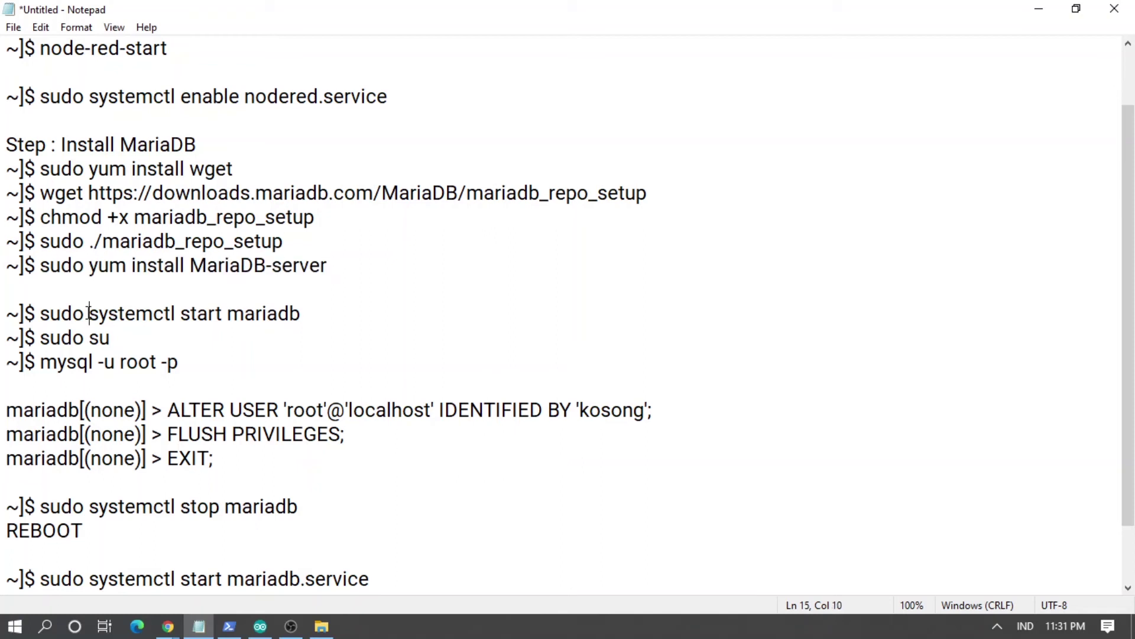
{"action": "left_click", "coordinate": [304, 314], "text": "shift"}
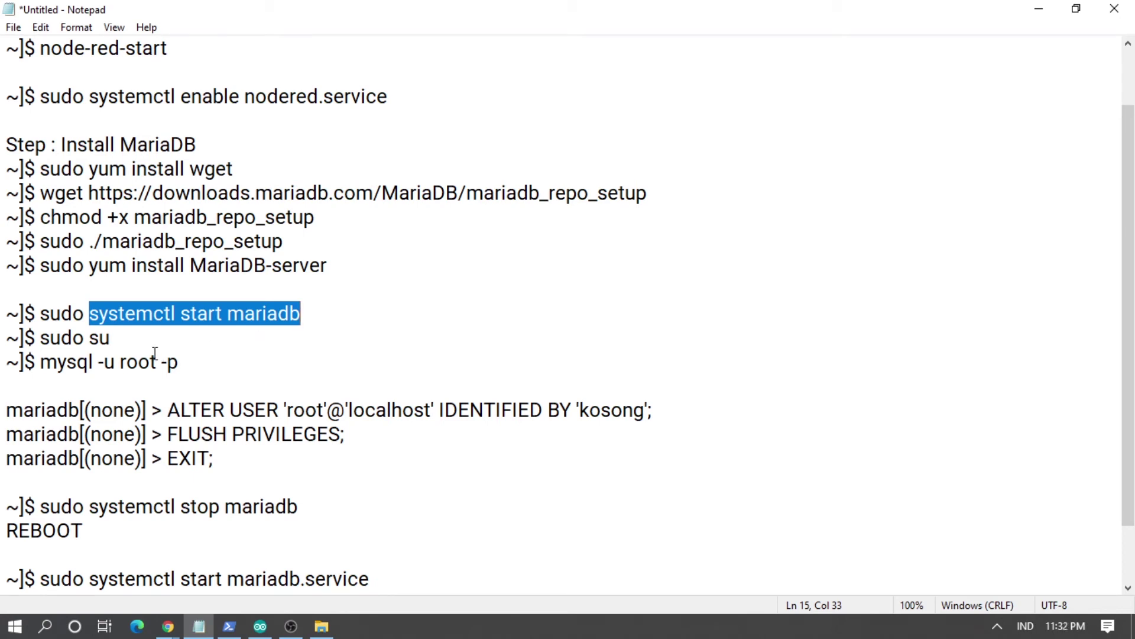
{"action": "left_click_drag", "start_coordinate": [90, 337], "coordinate": [115, 335]}
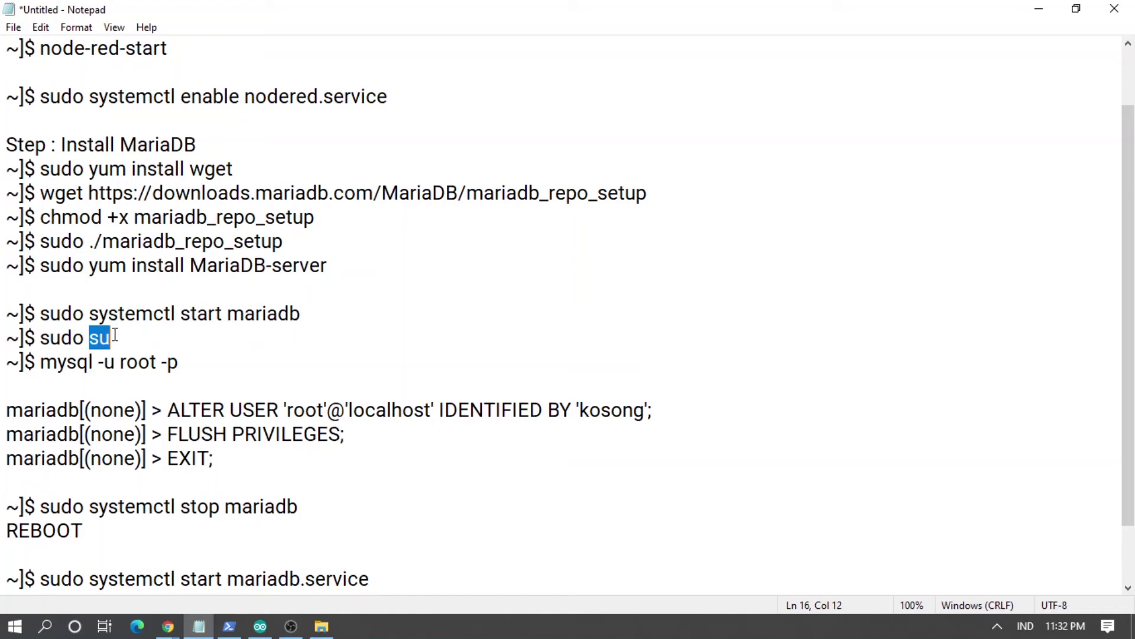
{"action": "left_click_drag", "start_coordinate": [39, 338], "coordinate": [185, 358]}
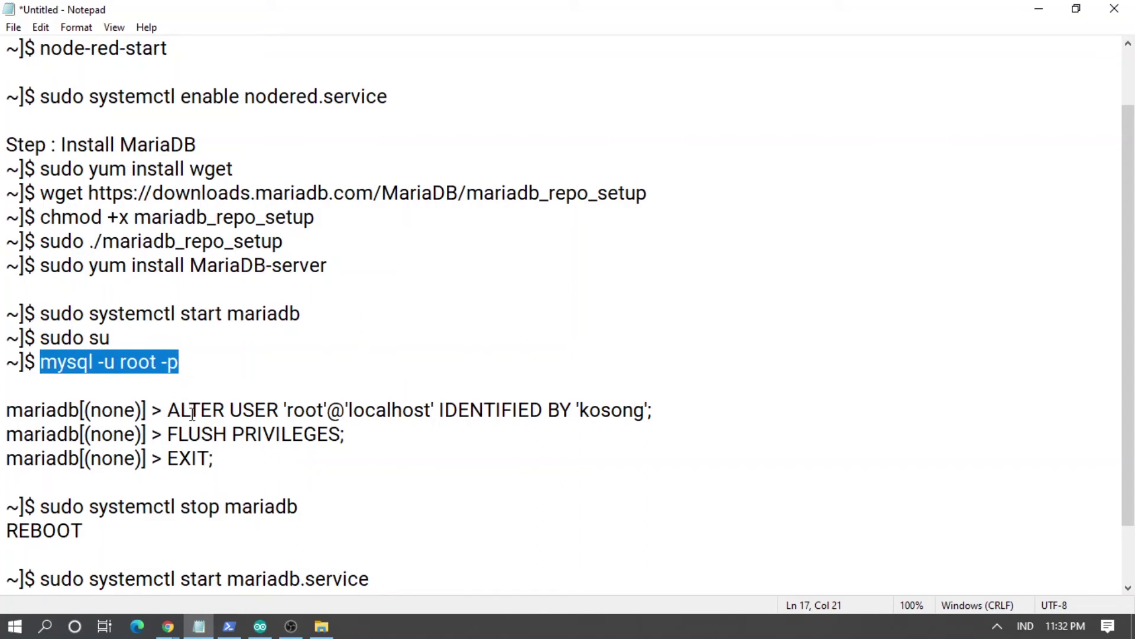
Highlight the ALTER USER statement and its root password value, followed by the FLUSH PRIVILEGES and EXIT statements.
{"action": "left_click", "coordinate": [171, 411]}
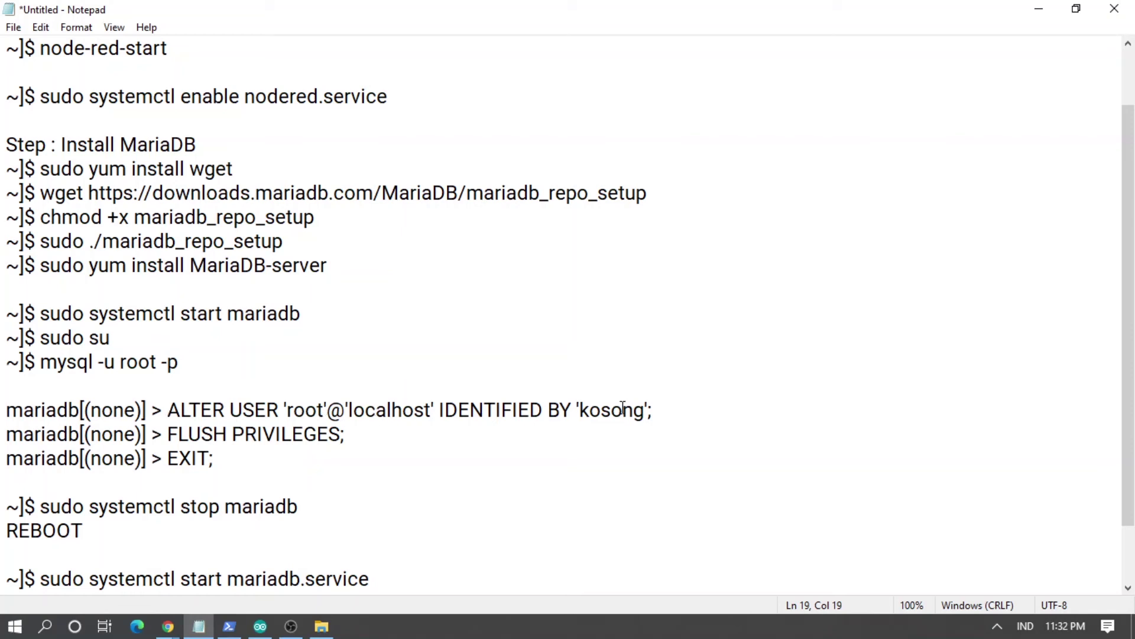
{"action": "left_click", "coordinate": [654, 410], "text": "shift"}
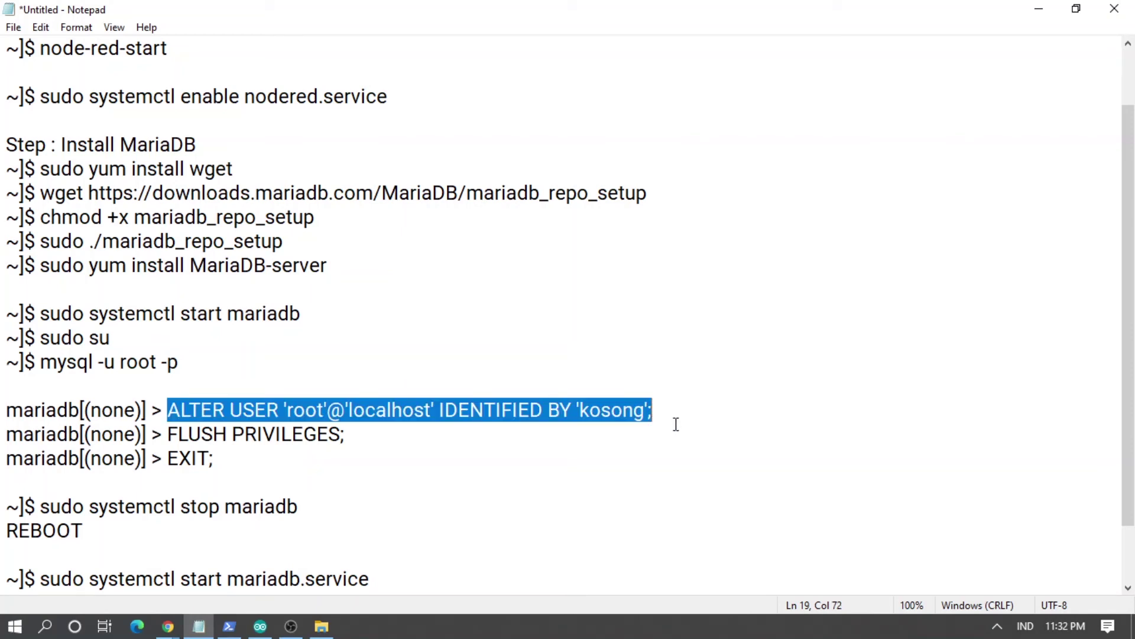
{"action": "left_click", "coordinate": [656, 440]}
{"action": "left_click", "coordinate": [576, 409]}
{"action": "left_click_drag", "start_coordinate": [578, 409], "coordinate": [644, 411]}
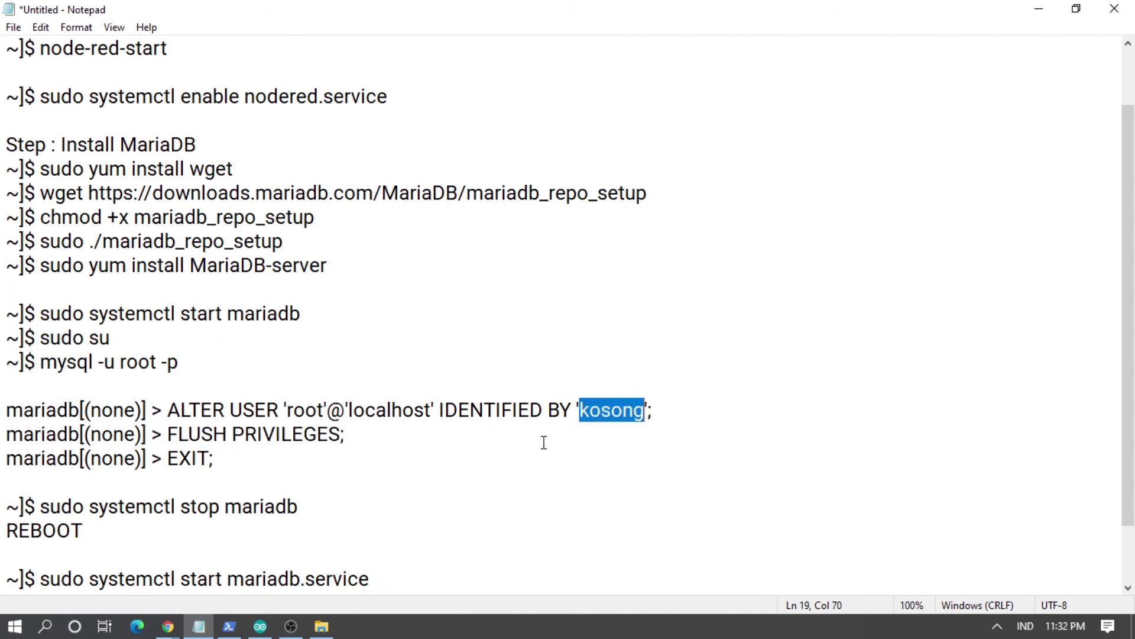
{"action": "left_click", "coordinate": [385, 440]}
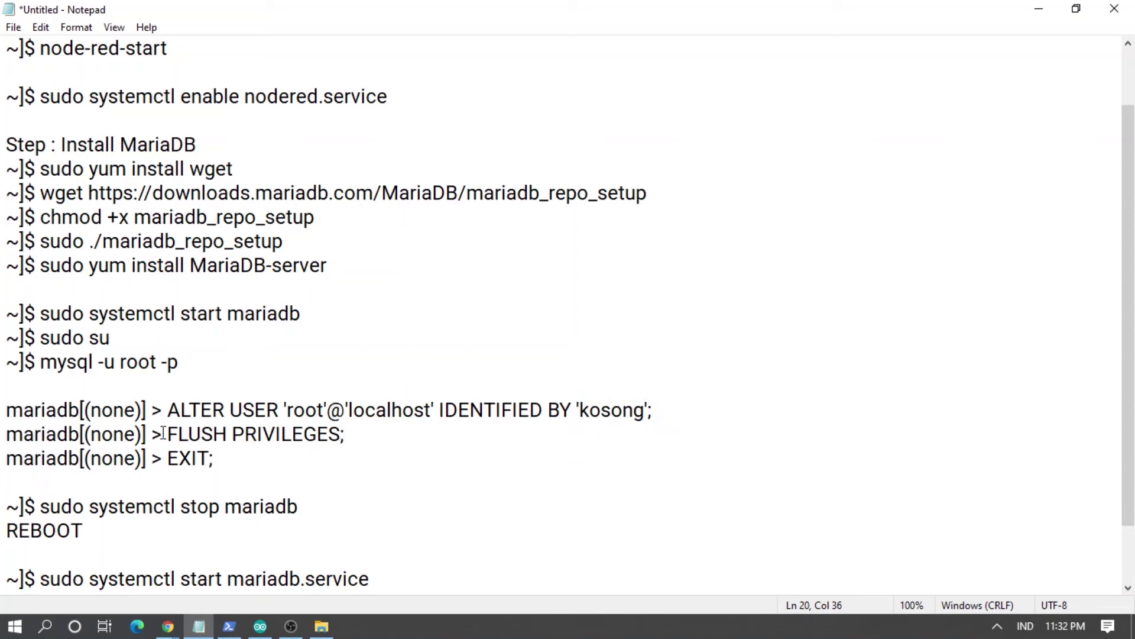
{"action": "left_click_drag", "start_coordinate": [168, 435], "coordinate": [339, 427]}
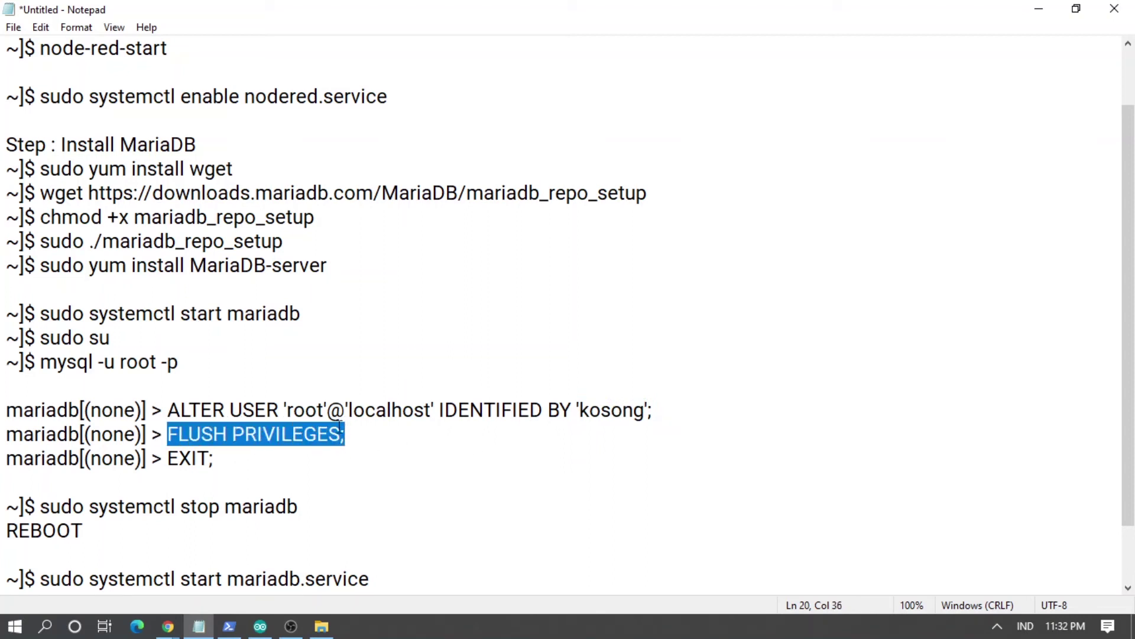
{"action": "left_click_drag", "start_coordinate": [177, 462], "coordinate": [216, 459]}
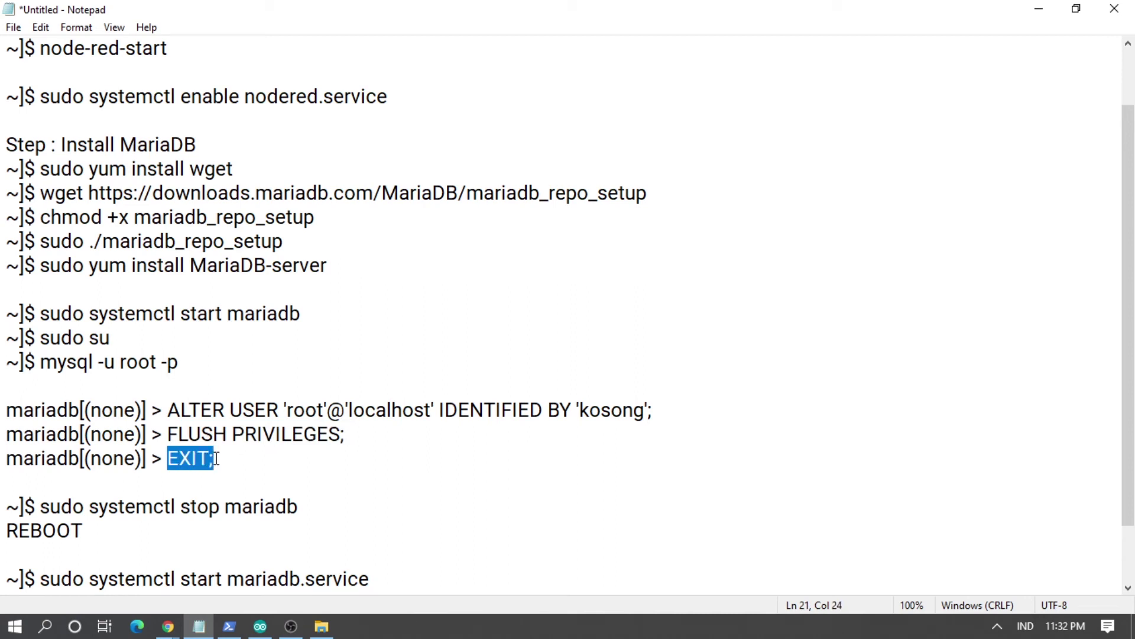
{"action": "left_click", "coordinate": [333, 484]}
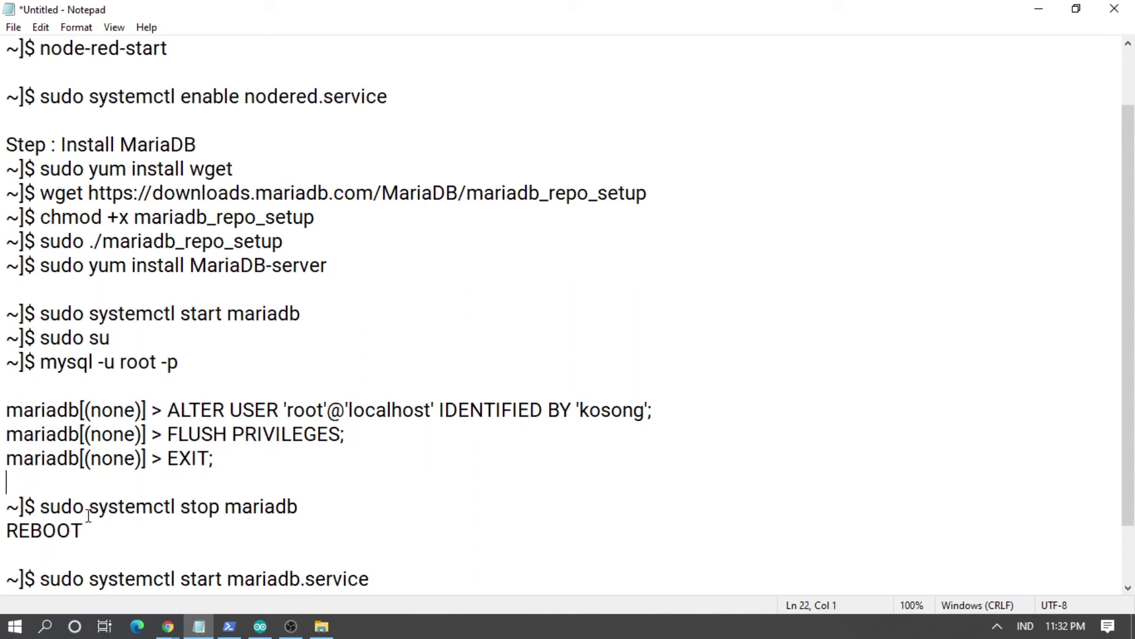
Highlight the sudo systemctl stop mariadb and REBOOT lines, and show the Reboot option on the node-red instance page in Chrome.
{"action": "left_click_drag", "start_coordinate": [46, 510], "coordinate": [304, 510]}
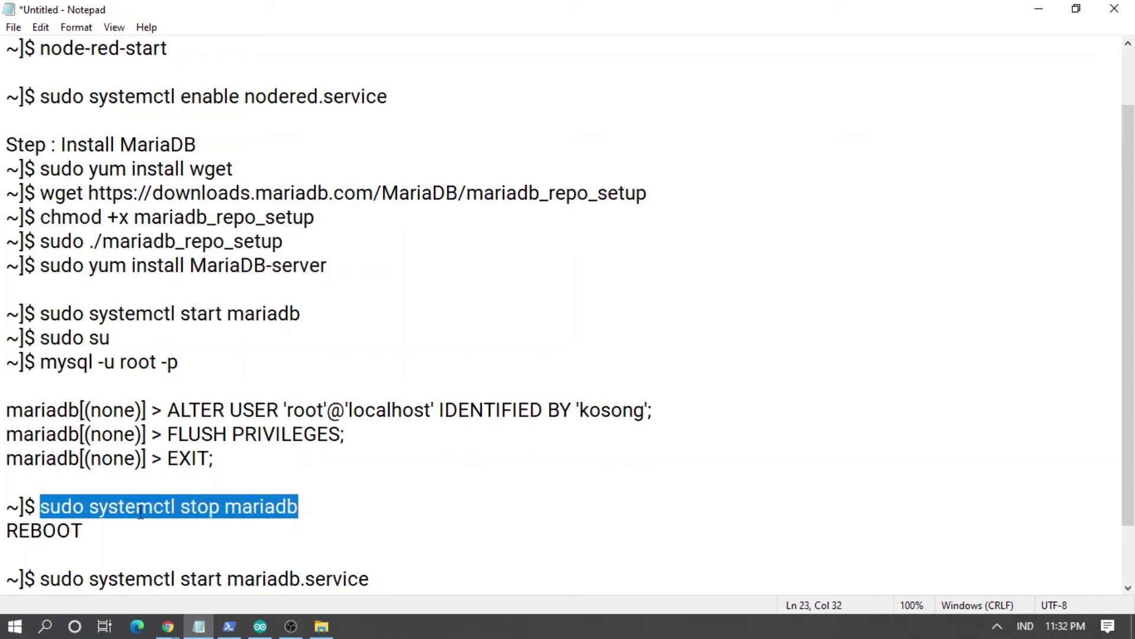
{"action": "left_click_drag", "start_coordinate": [89, 530], "coordinate": [7, 532]}
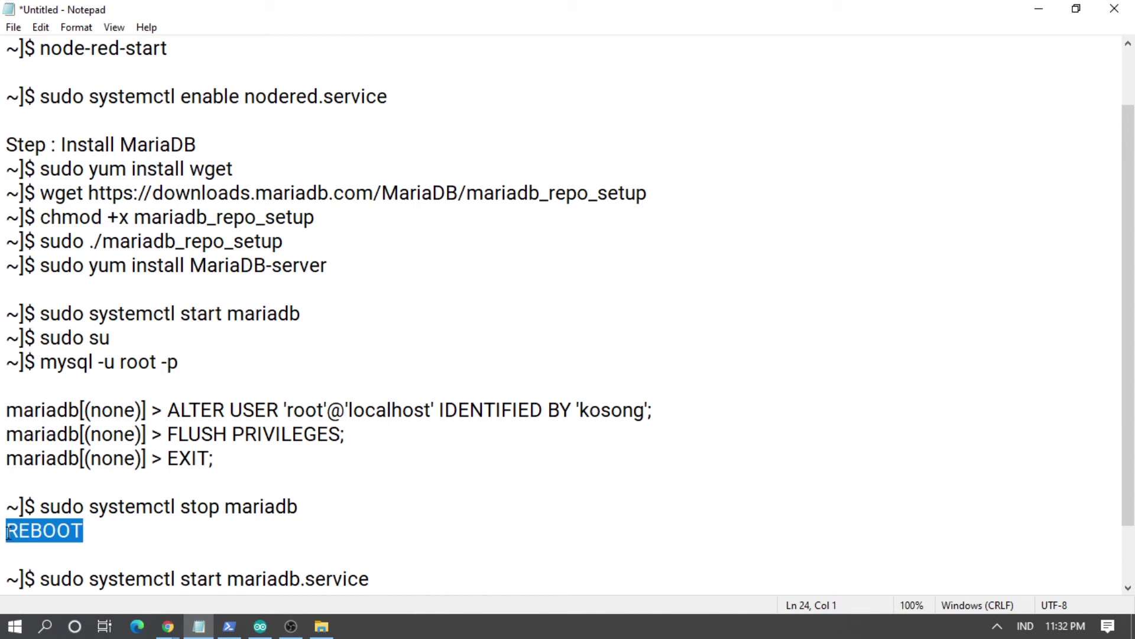
{"action": "mouse_move", "coordinate": [168, 626]}
{"action": "left_click", "coordinate": [154, 551]}
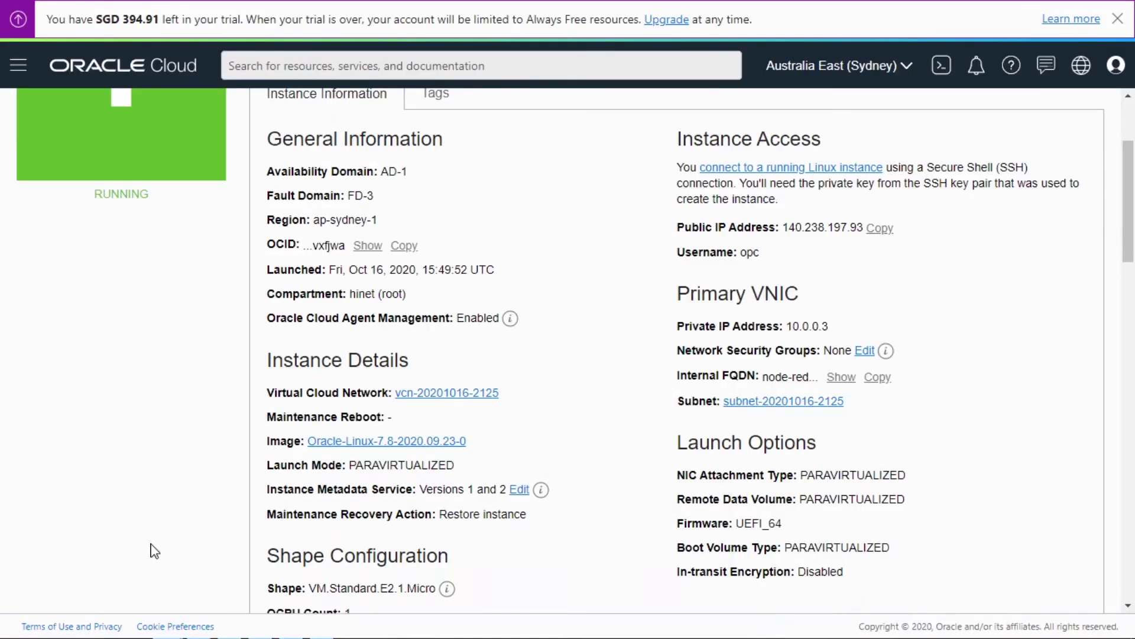
{"action": "scroll", "coordinate": [413, 402], "scroll_direction": "up", "scroll_amount": 3}
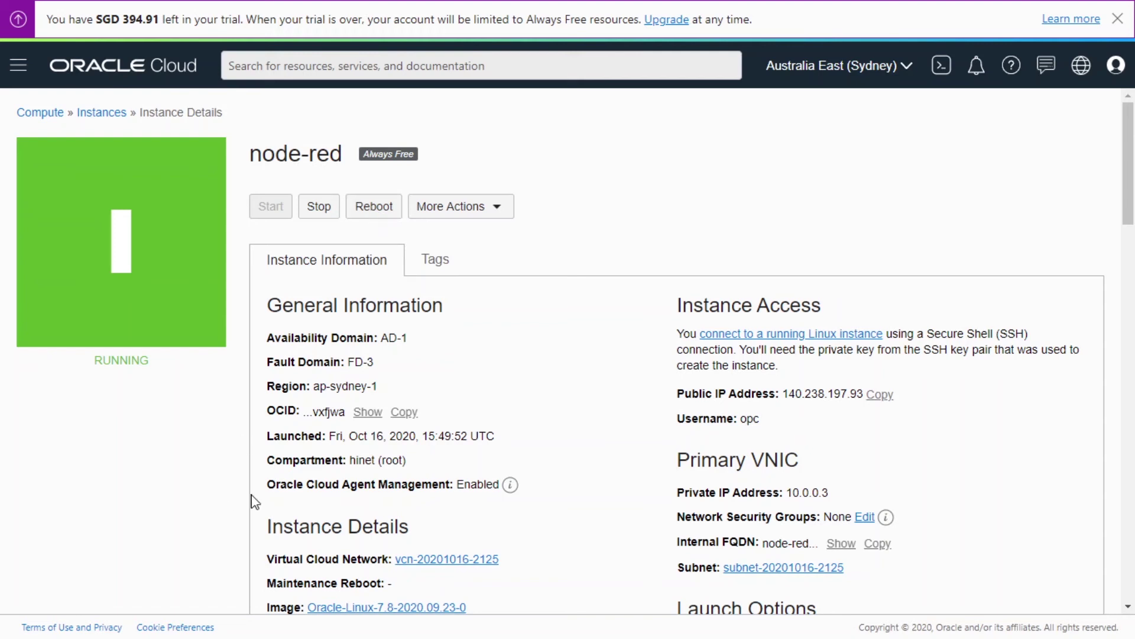
Return to the Notepad notes and highlight the sudo systemctl start mariadb.service command.
{"action": "key", "text": "super"}
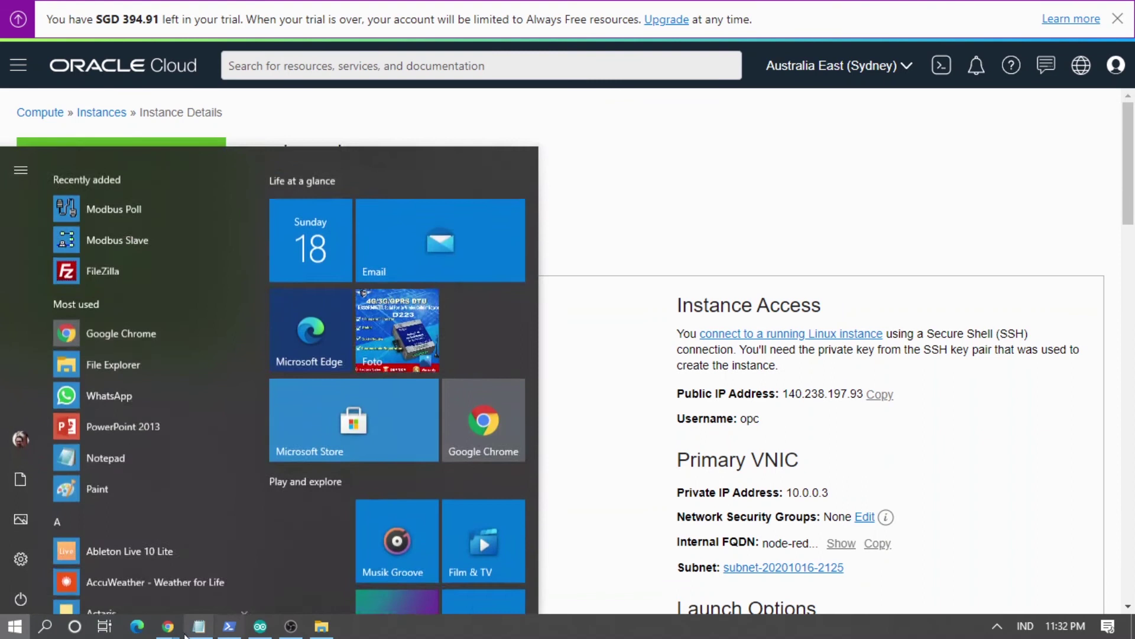
{"action": "mouse_move", "coordinate": [168, 626]}
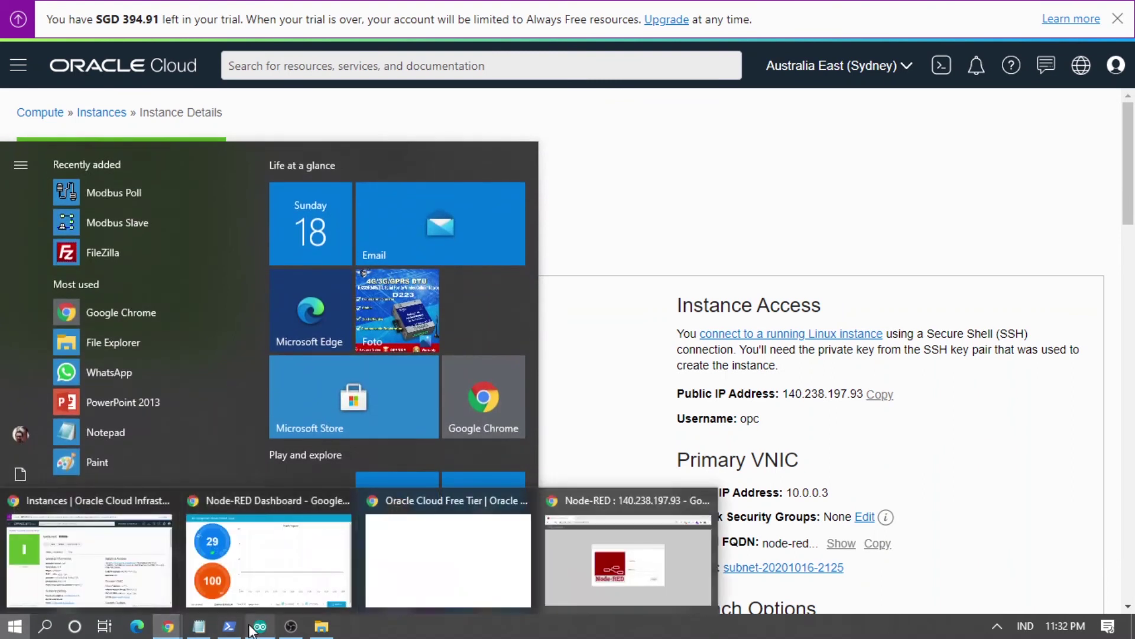
{"action": "left_click", "coordinate": [200, 627]}
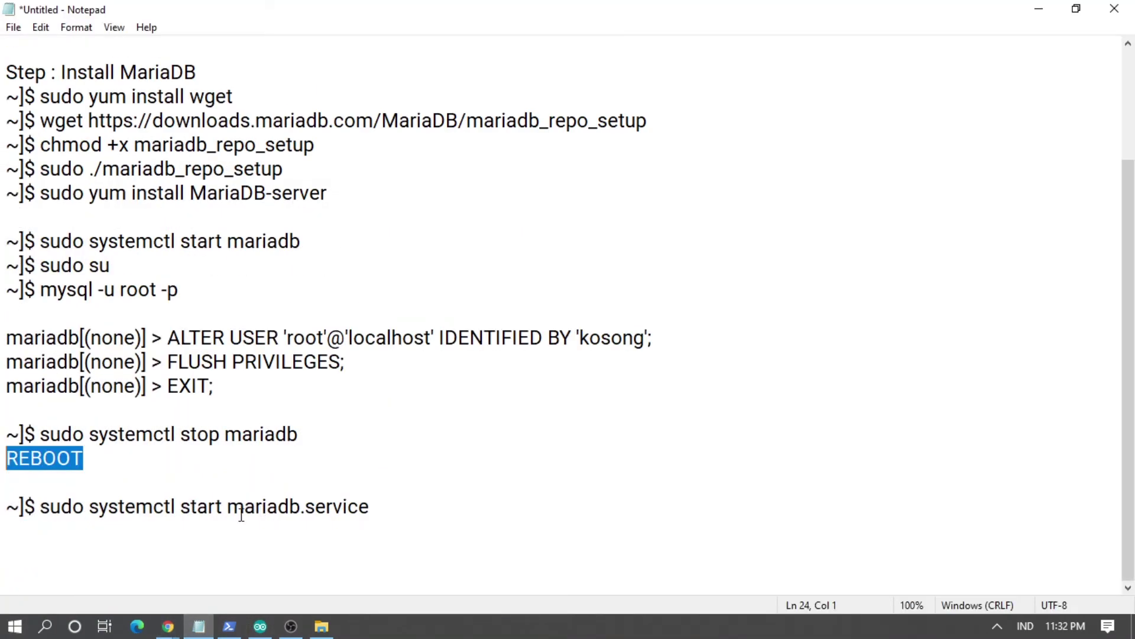
{"action": "left_click_drag", "start_coordinate": [49, 513], "coordinate": [377, 515]}
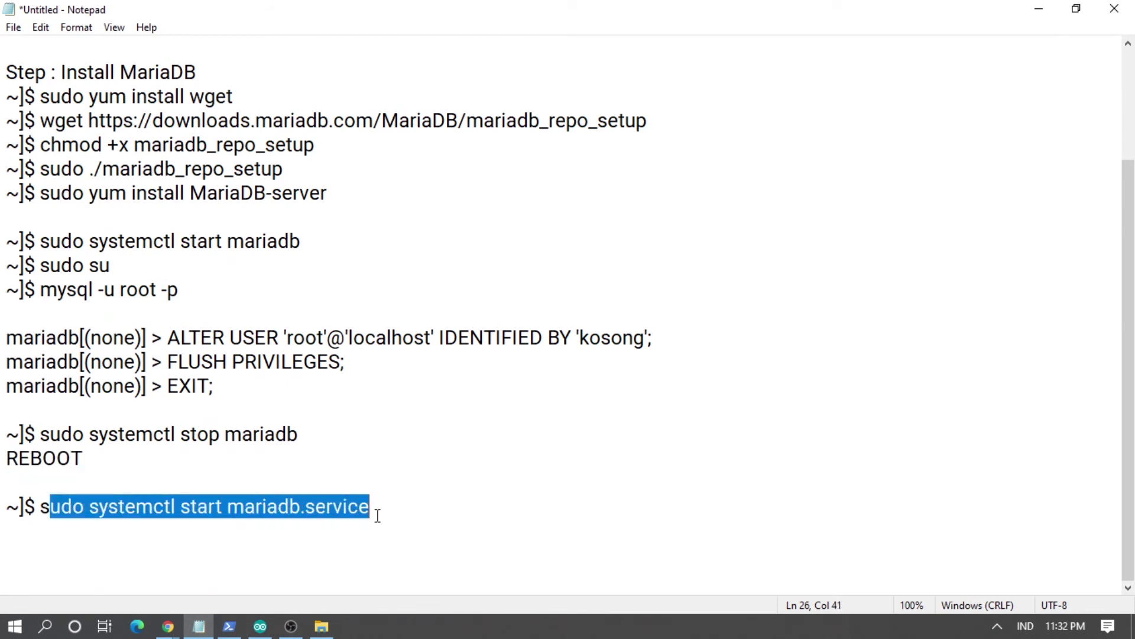
{"action": "mouse_move", "coordinate": [177, 630]}
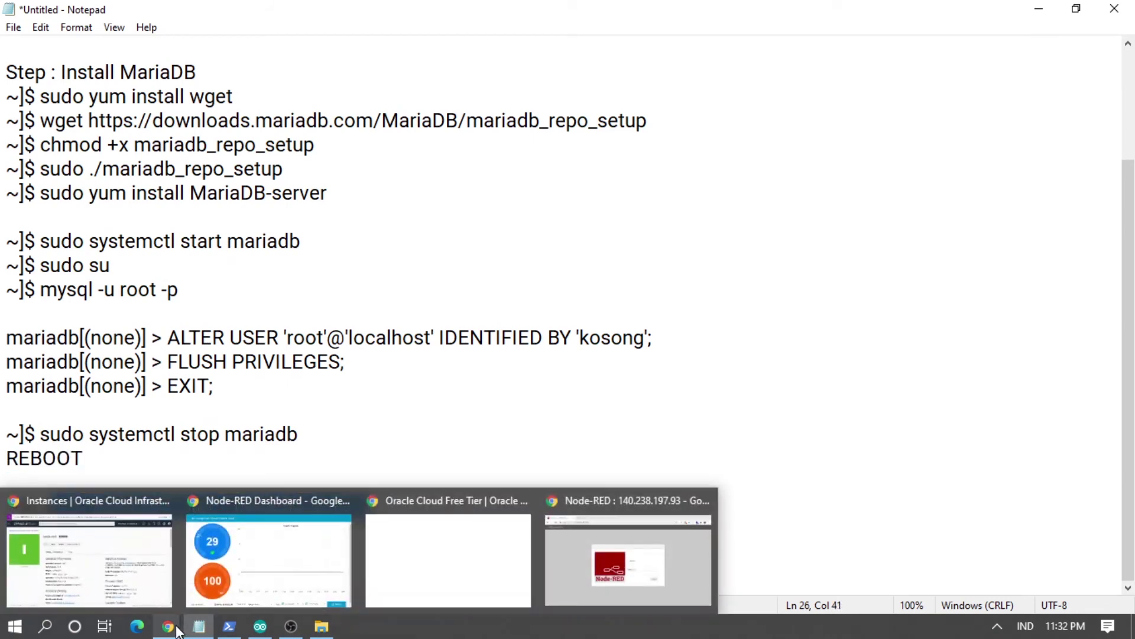
{"action": "left_click", "coordinate": [489, 428]}
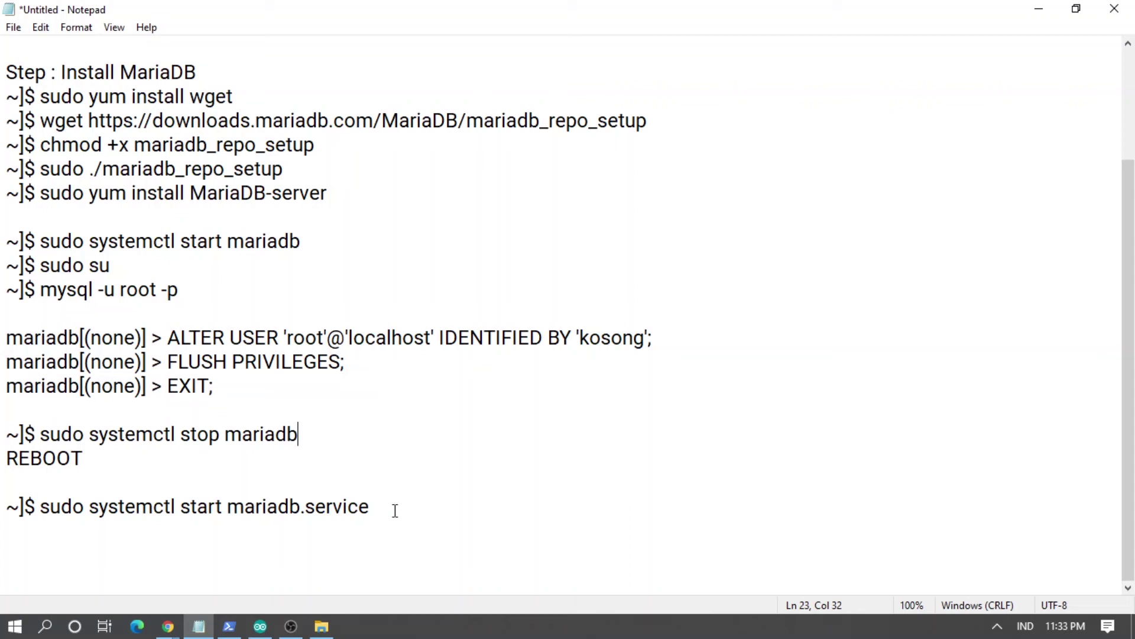
Switch to the node-red instance page in Chrome and examine its CPU, memory, disk and network metric charts.
{"action": "left_click", "coordinate": [166, 628]}
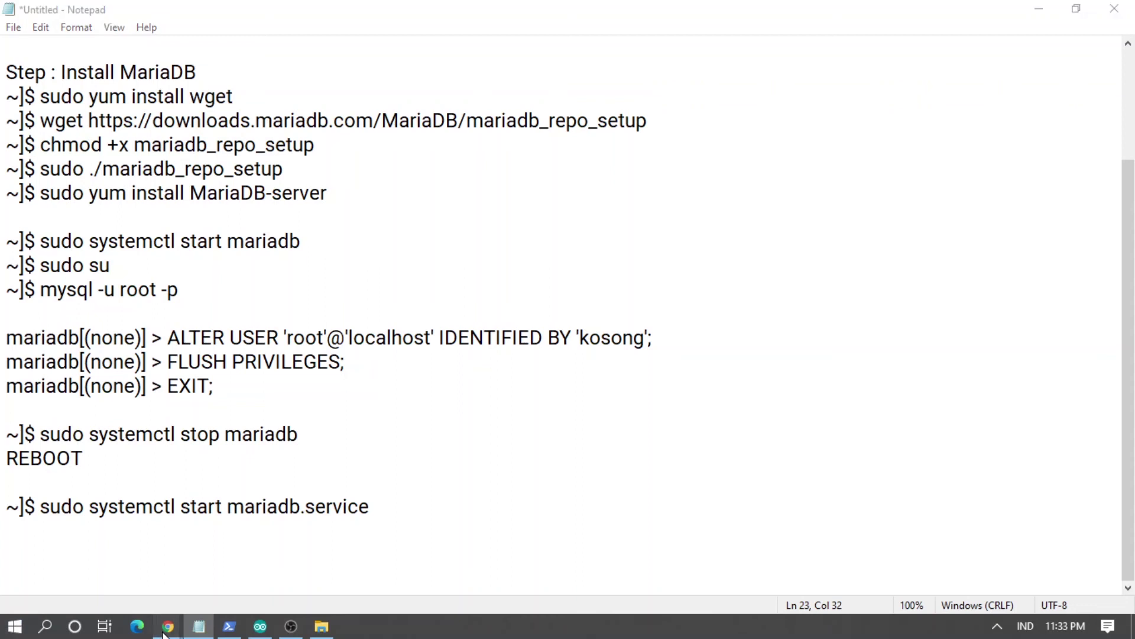
{"action": "left_click", "coordinate": [68, 585]}
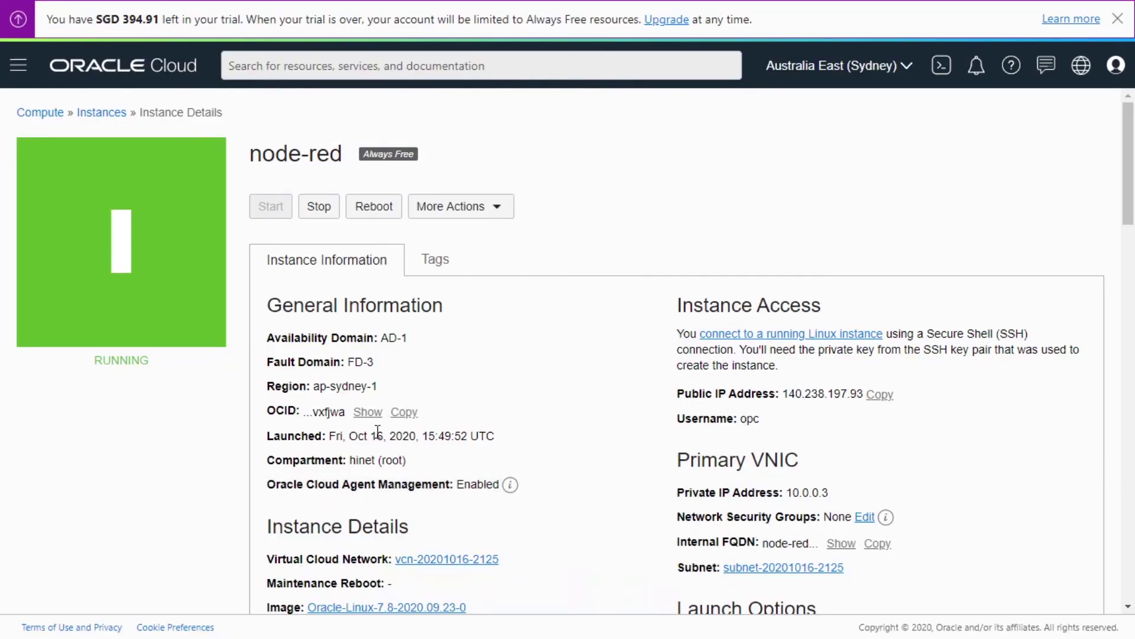
{"action": "scroll", "coordinate": [378, 430], "scroll_direction": "down", "scroll_amount": 15}
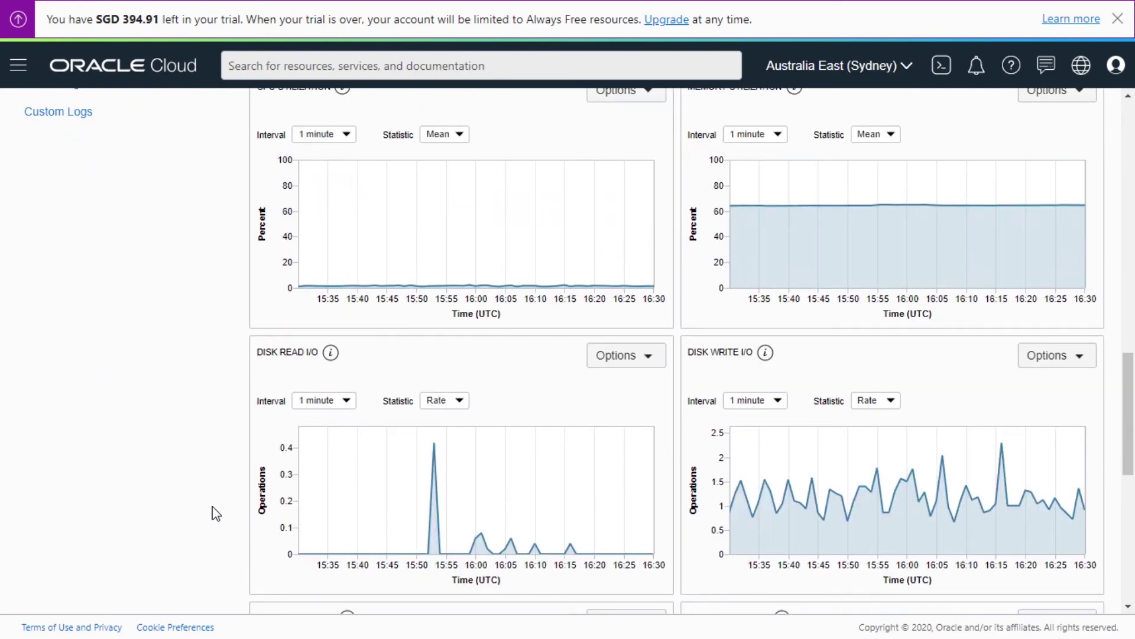
{"action": "scroll", "coordinate": [215, 513], "scroll_direction": "down", "scroll_amount": 7}
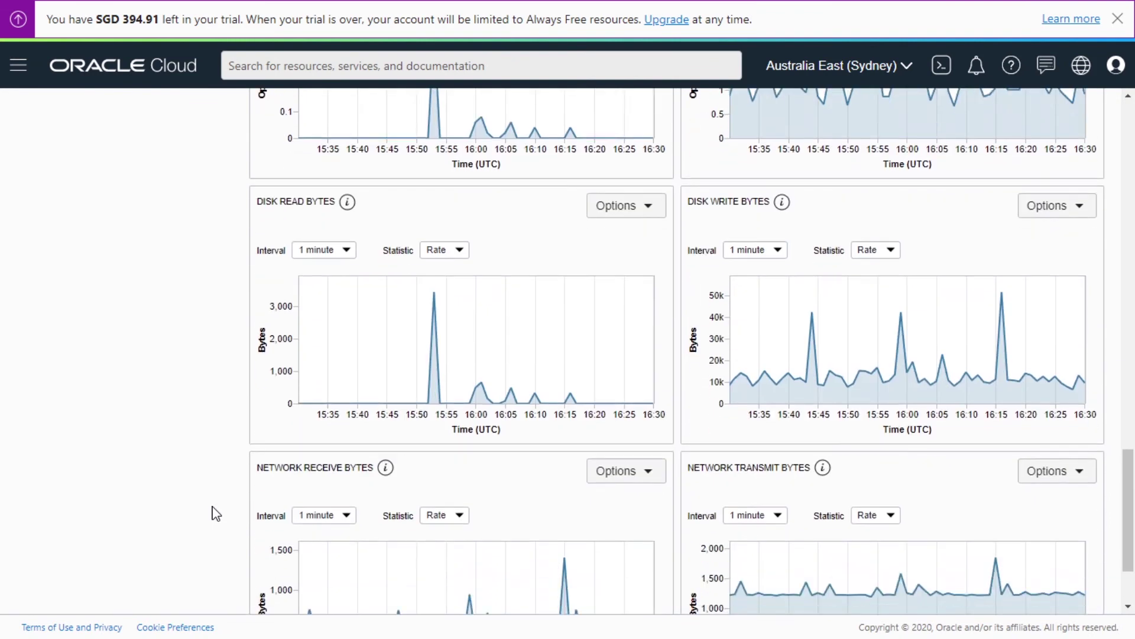
{"action": "scroll", "coordinate": [225, 510], "scroll_direction": "up", "scroll_amount": 10}
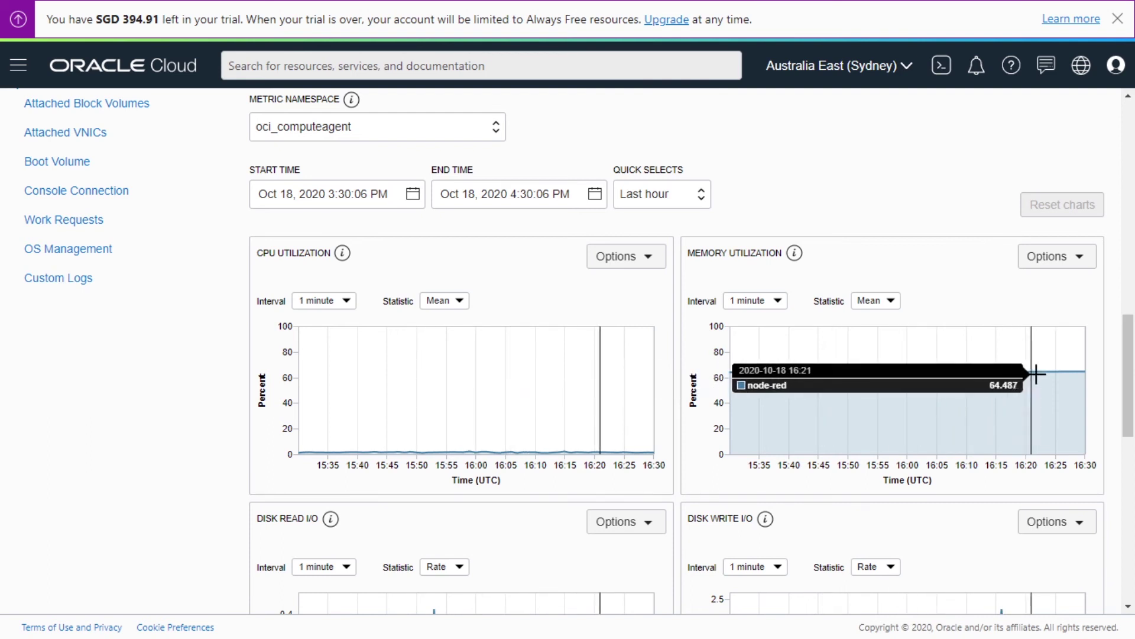
View the Memory Utilization chart at a 1 hour interval and set its interval back to 1 minute.
{"action": "left_click", "coordinate": [776, 300]}
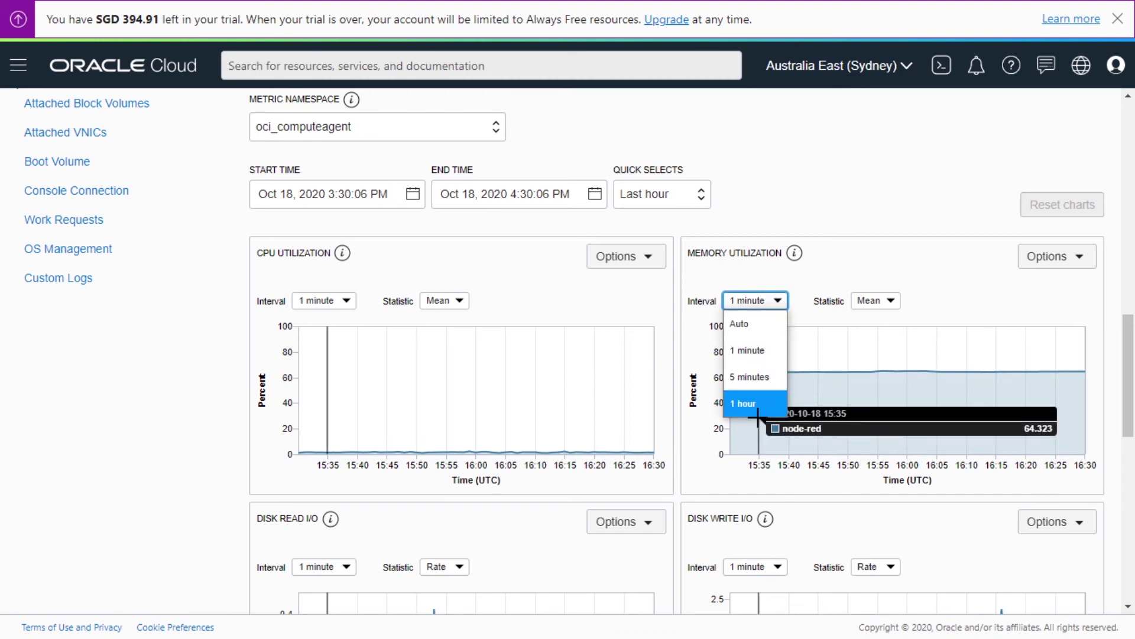
{"action": "left_click", "coordinate": [743, 403]}
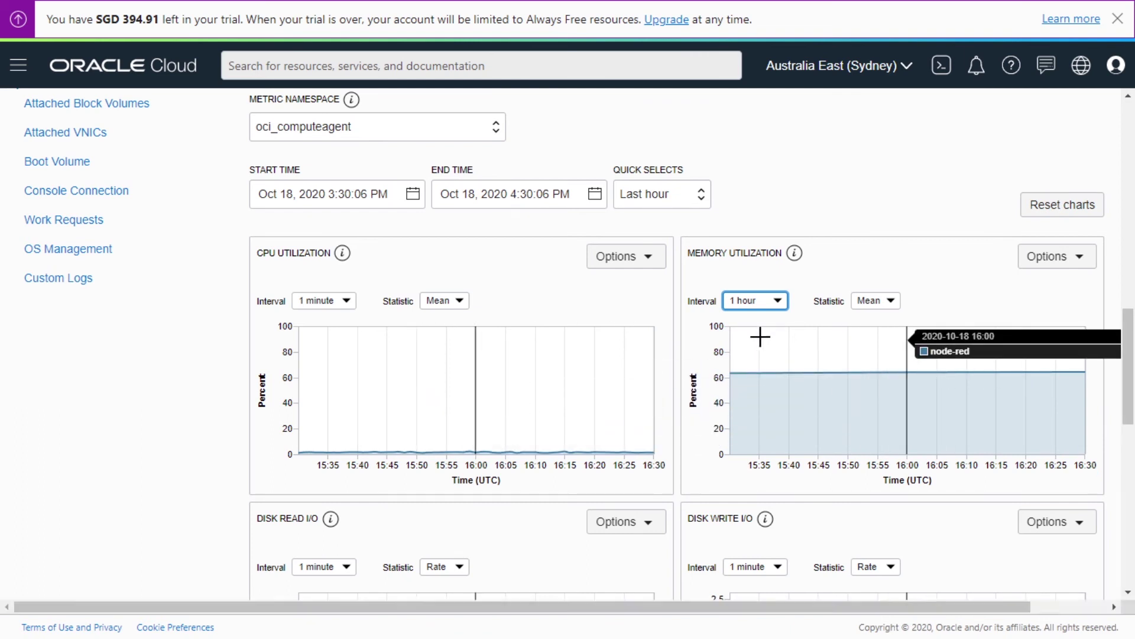
{"action": "left_click", "coordinate": [777, 301]}
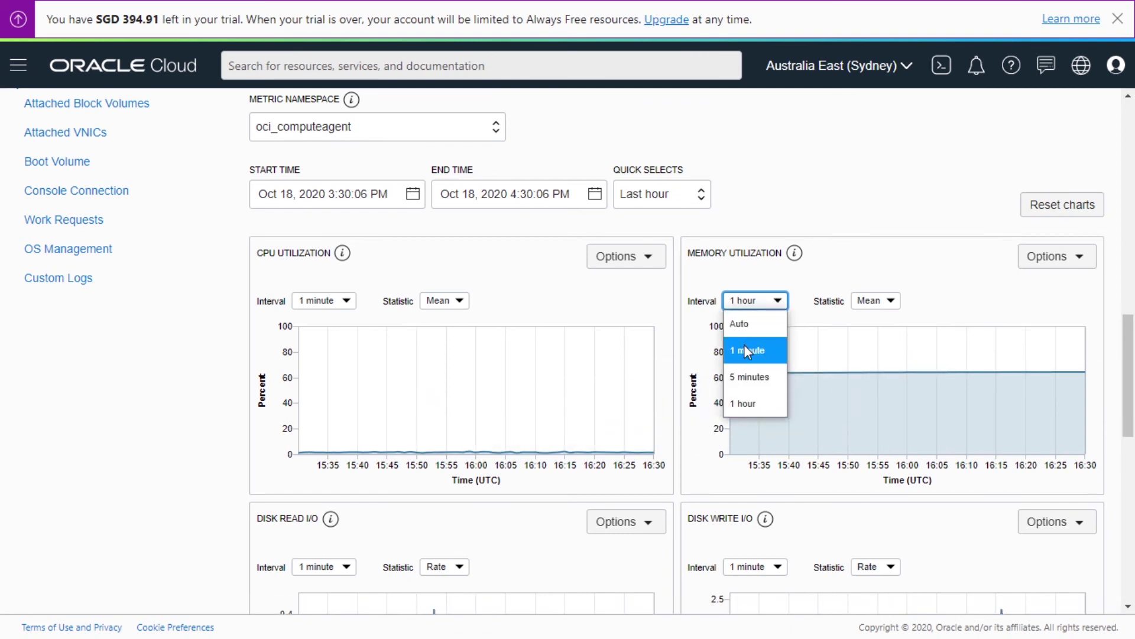
{"action": "left_click", "coordinate": [745, 348]}
Examine the disk I/O, disk bytes and network bytes charts of the node-red instance.
{"action": "scroll", "coordinate": [497, 402], "scroll_direction": "down", "scroll_amount": 4}
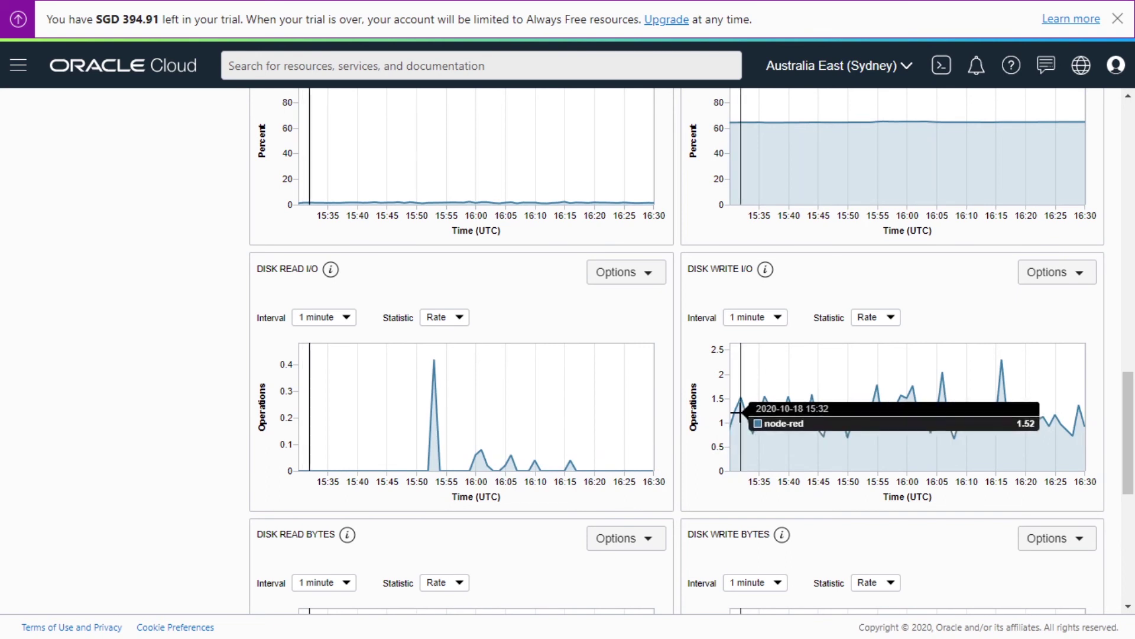
{"action": "scroll", "coordinate": [735, 464], "scroll_direction": "down", "scroll_amount": 5}
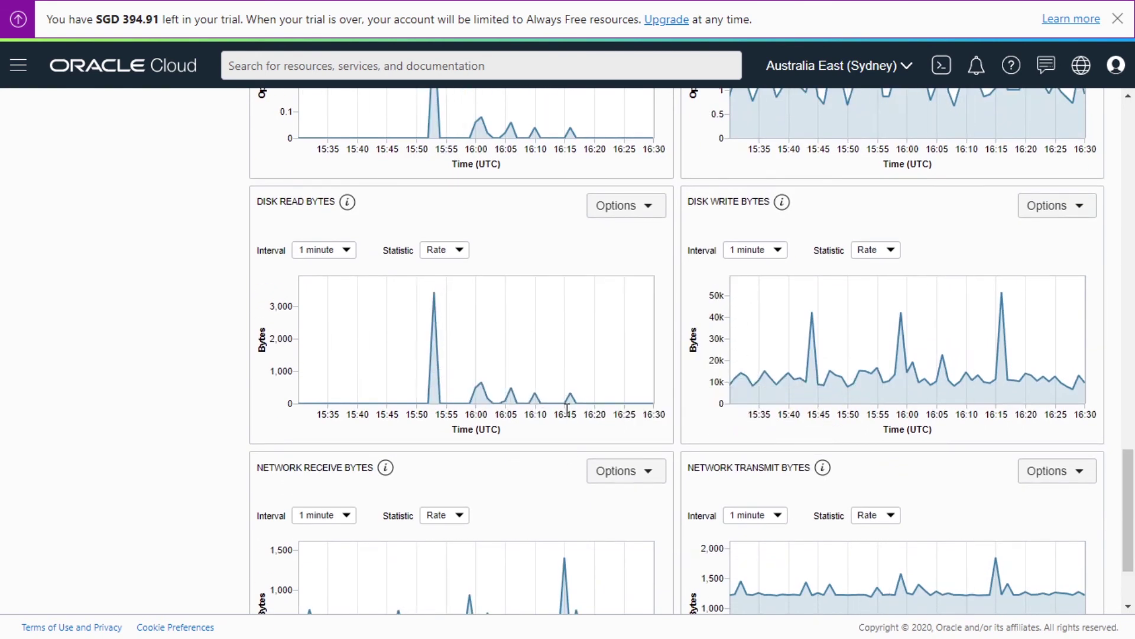
{"action": "scroll", "coordinate": [860, 349], "scroll_direction": "down", "scroll_amount": 2}
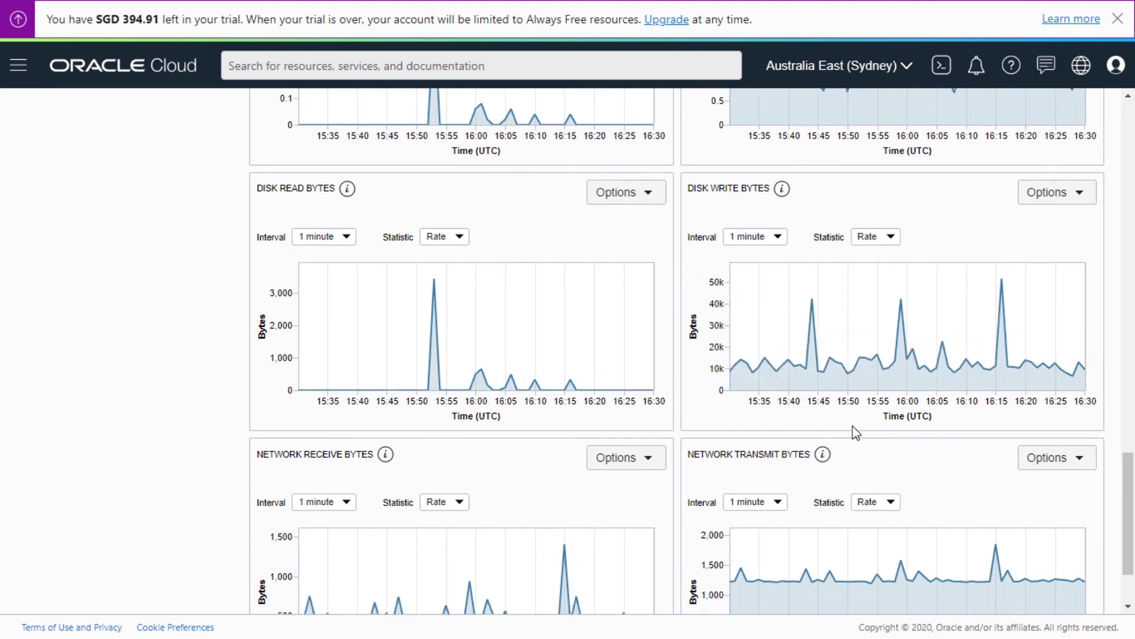
{"action": "scroll", "coordinate": [350, 520], "scroll_direction": "up", "scroll_amount": 1}
Review the general information, instance details and shape configuration of the node-red instance.
{"action": "scroll", "coordinate": [238, 464], "scroll_direction": "up", "scroll_amount": 15}
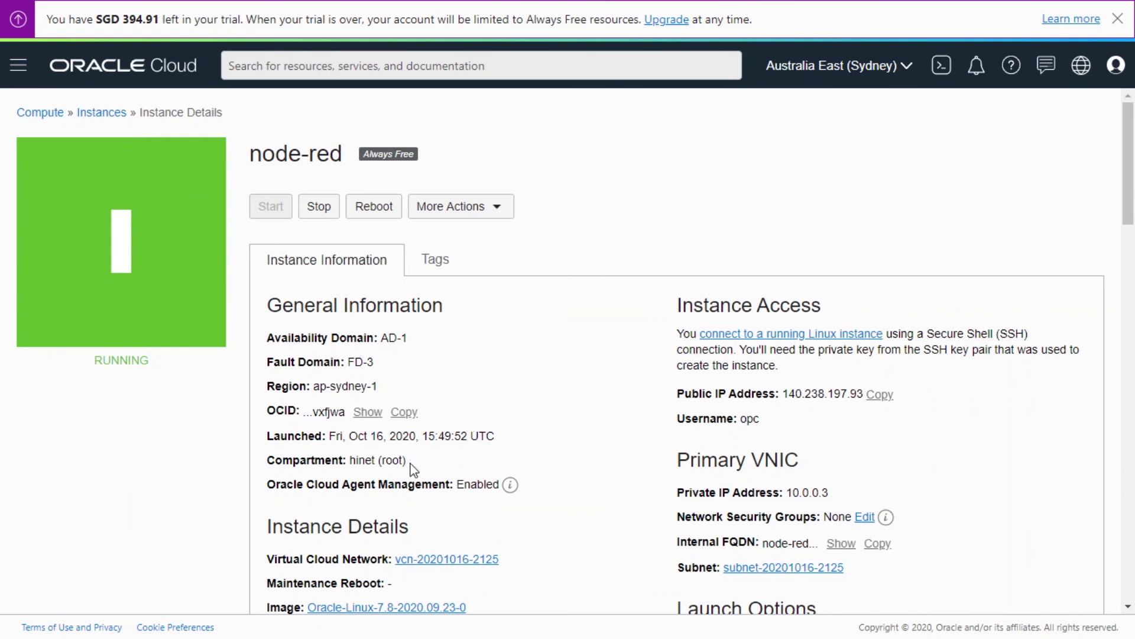
{"action": "scroll", "coordinate": [414, 469], "scroll_direction": "down", "scroll_amount": 4}
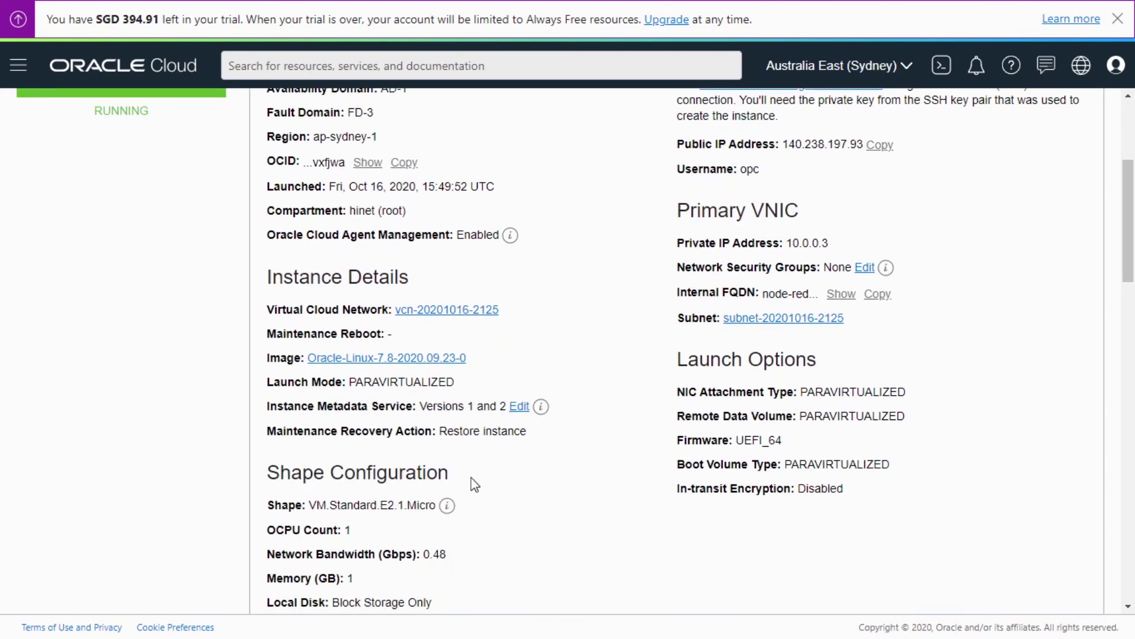
{"action": "mouse_move", "coordinate": [445, 509]}
{"action": "scroll", "coordinate": [437, 560], "scroll_direction": "down", "scroll_amount": 1}
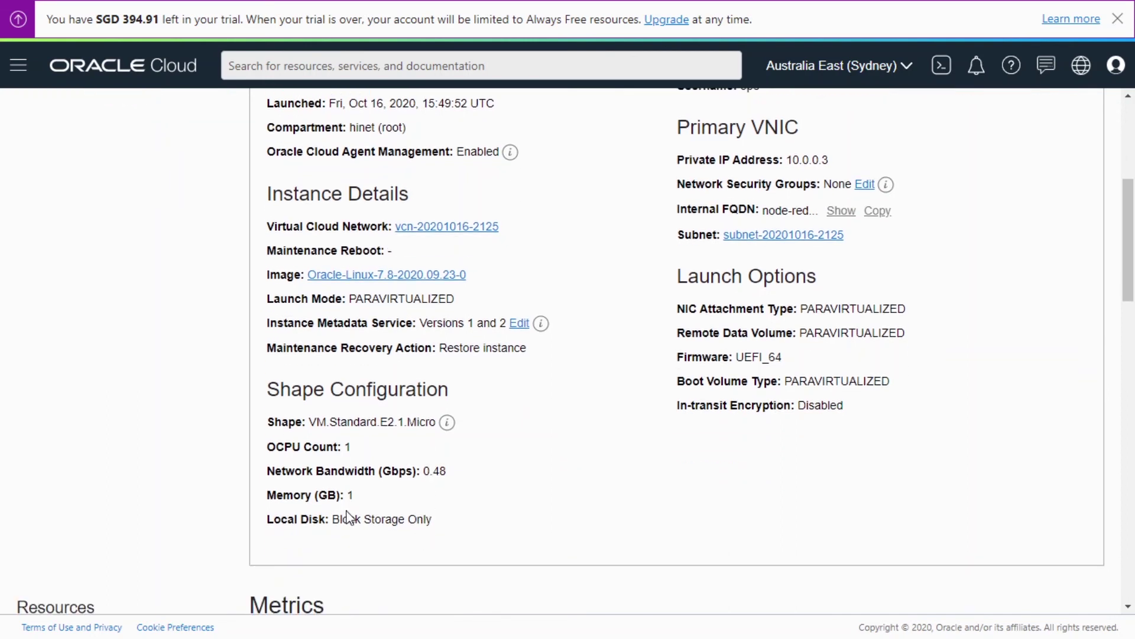
Switch to the Node-RED Dashboard window in Chrome and refresh the Hourly Report with Humidity as the data point.
{"action": "key", "text": "alt+Tab"}
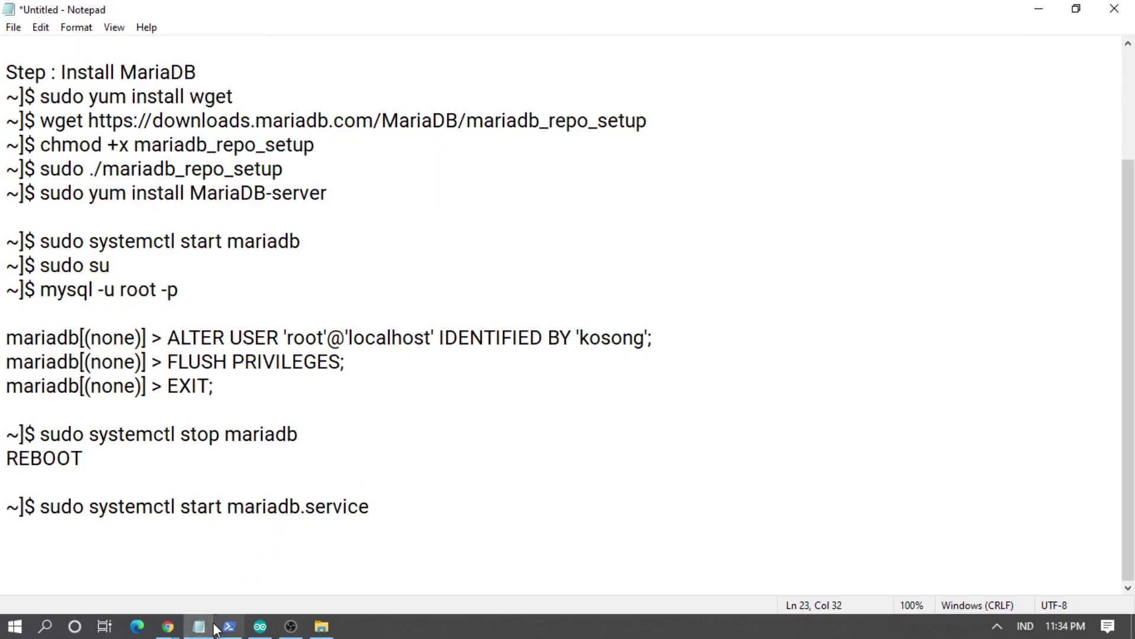
{"action": "mouse_move", "coordinate": [168, 626]}
{"action": "left_click", "coordinate": [335, 584]}
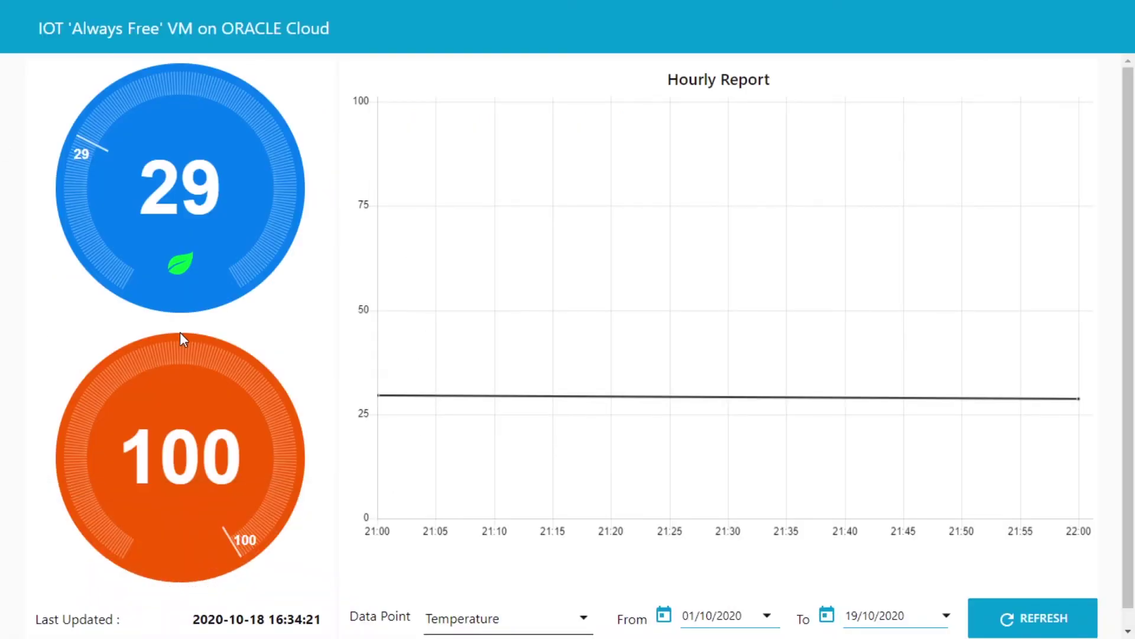
{"action": "scroll", "coordinate": [443, 514], "scroll_direction": "down", "scroll_amount": 1}
{"action": "left_click", "coordinate": [540, 607]}
{"action": "left_click", "coordinate": [504, 613]}
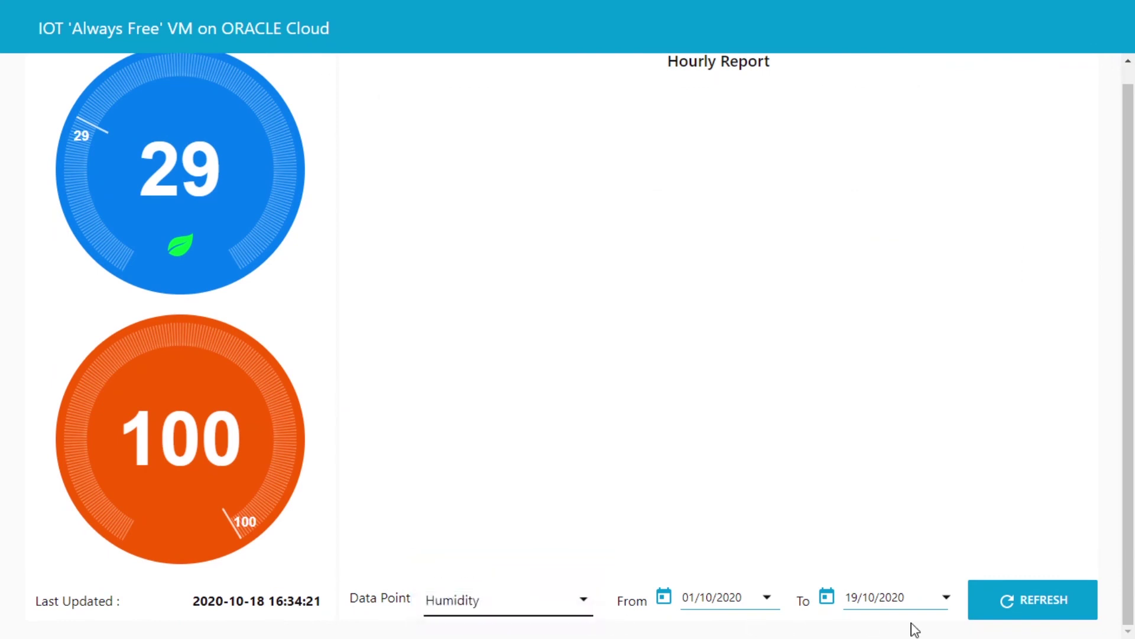
{"action": "left_click", "coordinate": [999, 600]}
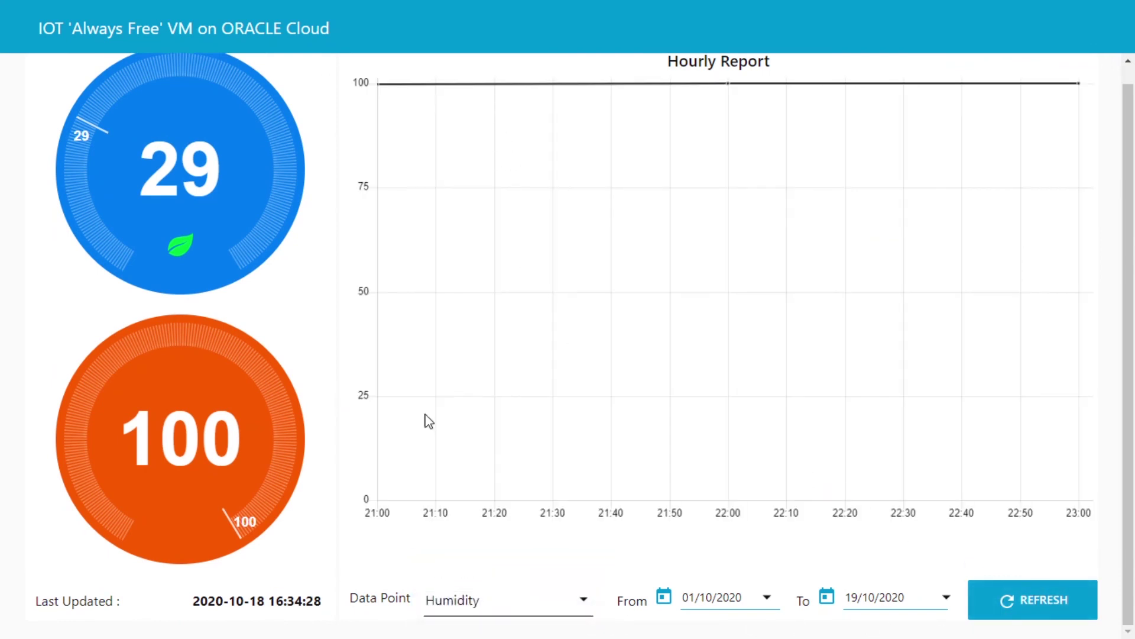
Set the Hourly Report's data point back to Temperature and refresh the report.
{"action": "left_click", "coordinate": [472, 616]}
{"action": "left_click", "coordinate": [487, 563]}
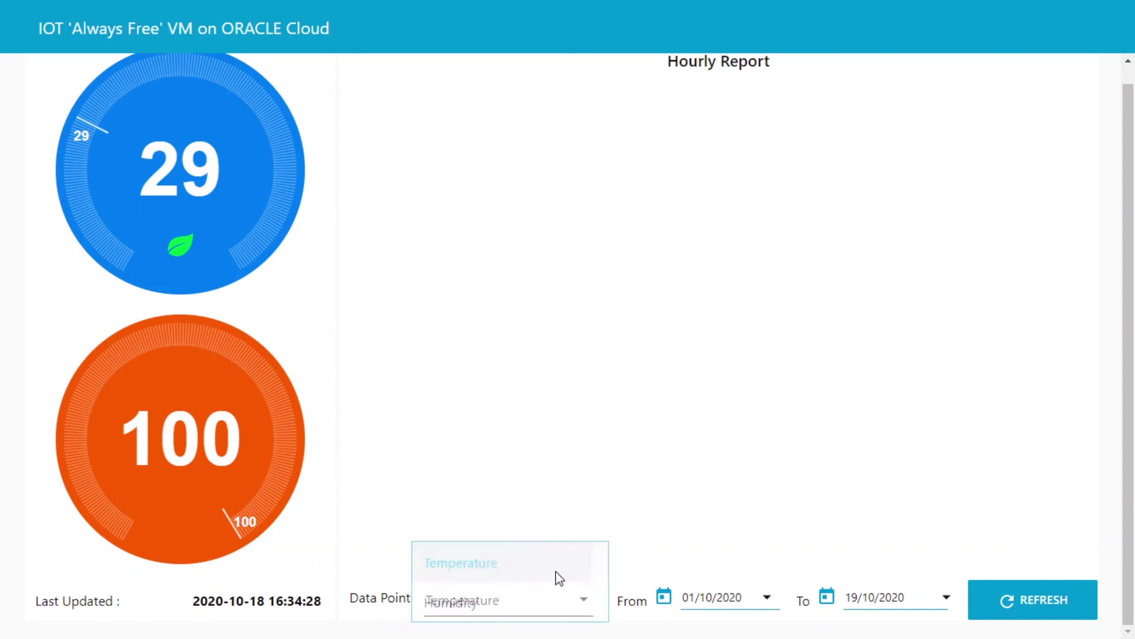
{"action": "left_click", "coordinate": [1051, 603]}
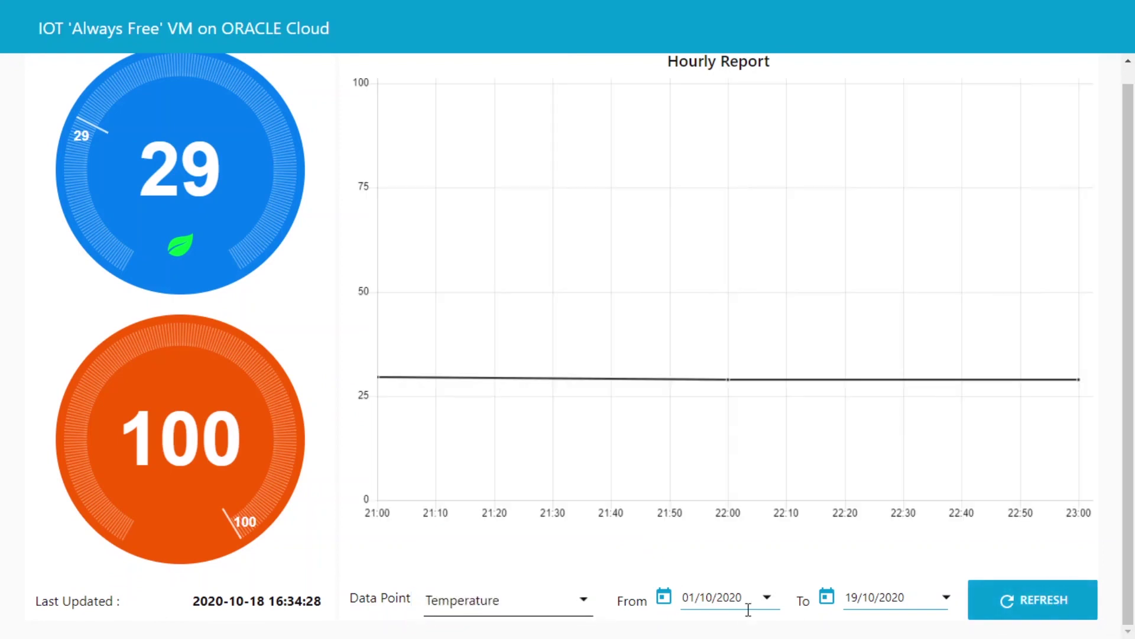
Show the From date calendar of the Hourly Report, close it and refresh the report.
{"action": "left_click", "coordinate": [763, 599]}
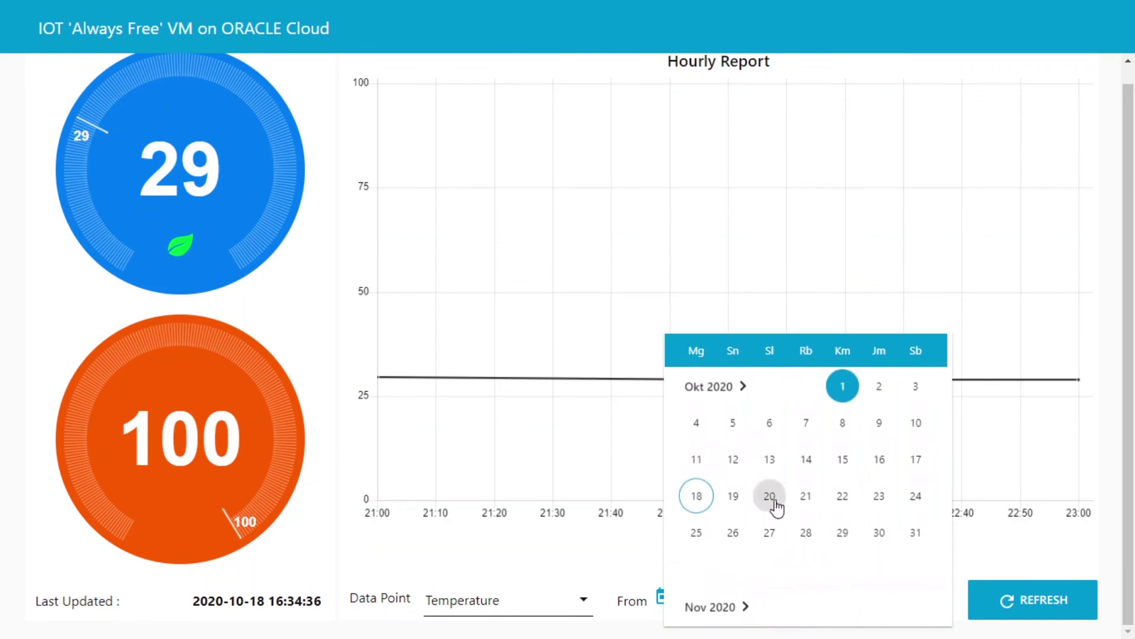
{"action": "left_click", "coordinate": [586, 562]}
{"action": "left_click", "coordinate": [1011, 606]}
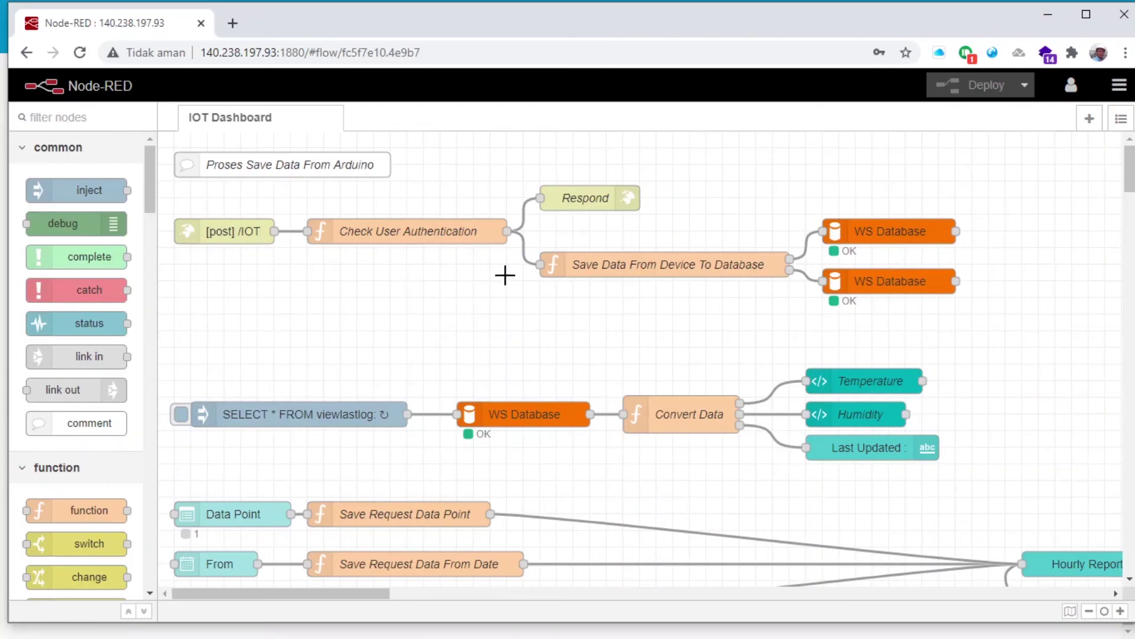
Examine the JavaScript code of the Check User Authentication function node in the expanded editor and close it without saving.
{"action": "double_click", "coordinate": [435, 228]}
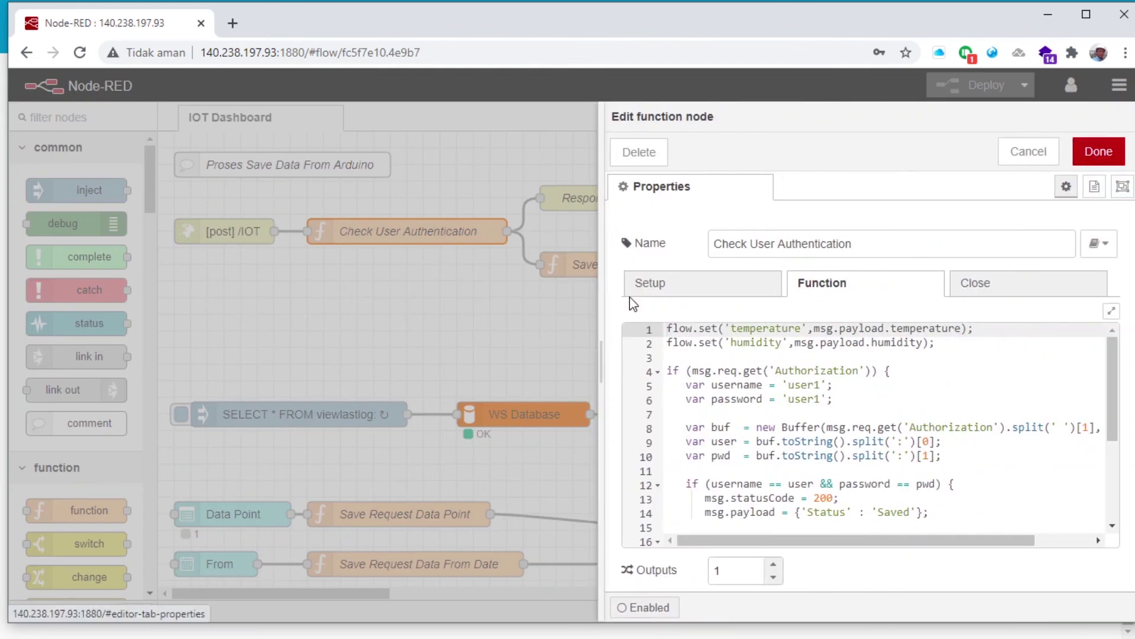
{"action": "left_click", "coordinate": [1111, 311]}
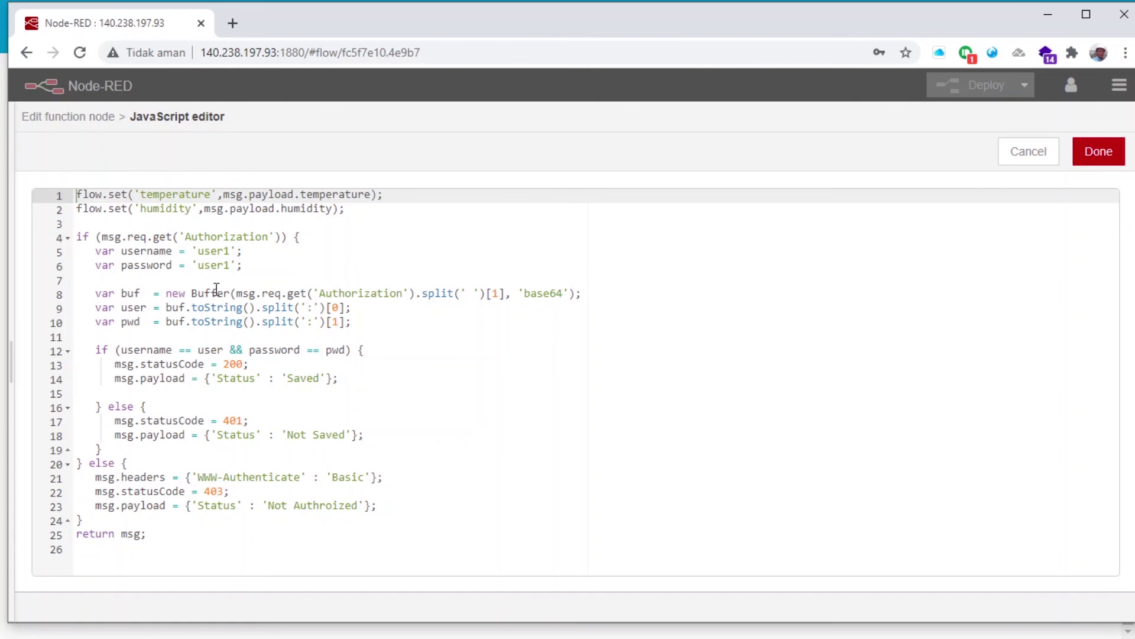
{"action": "left_click", "coordinate": [1009, 150]}
{"action": "left_click", "coordinate": [1027, 152]}
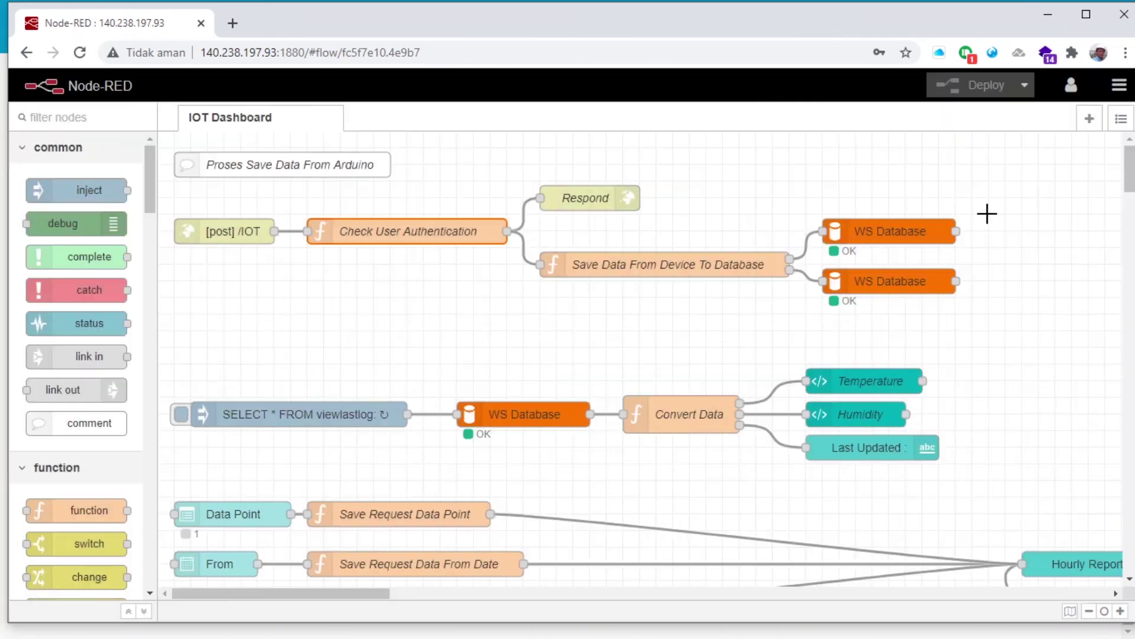
Review the host, port, user, password, database and name fields of the WS Database connection and close it without saving.
{"action": "double_click", "coordinate": [899, 231]}
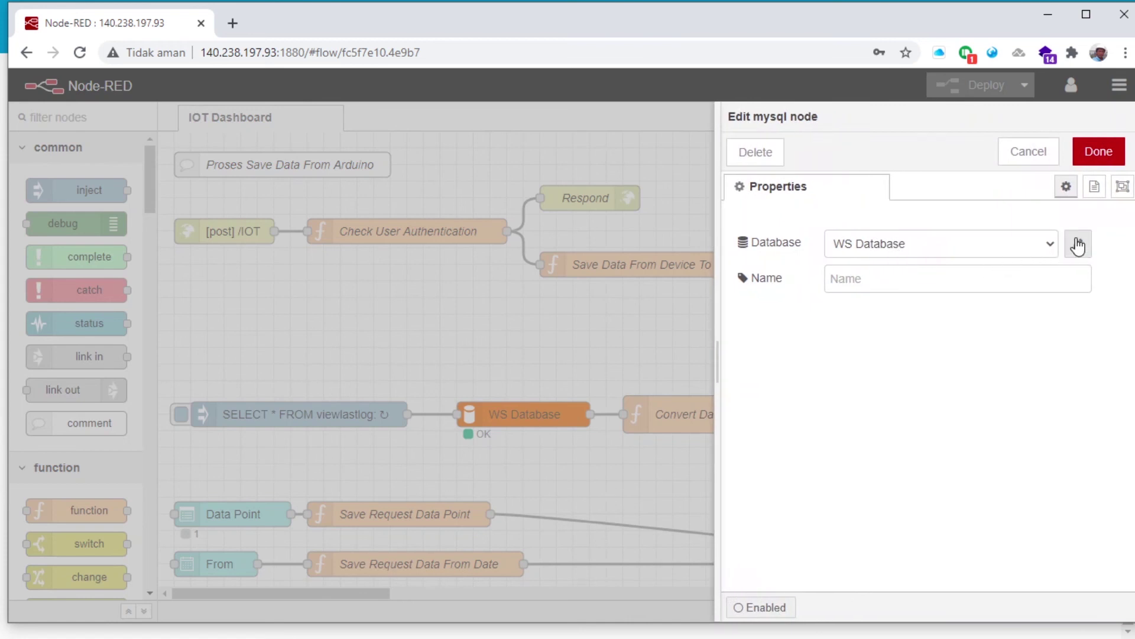
{"action": "left_click", "coordinate": [1075, 239]}
{"action": "left_click", "coordinate": [899, 248]}
{"action": "left_click", "coordinate": [883, 281]}
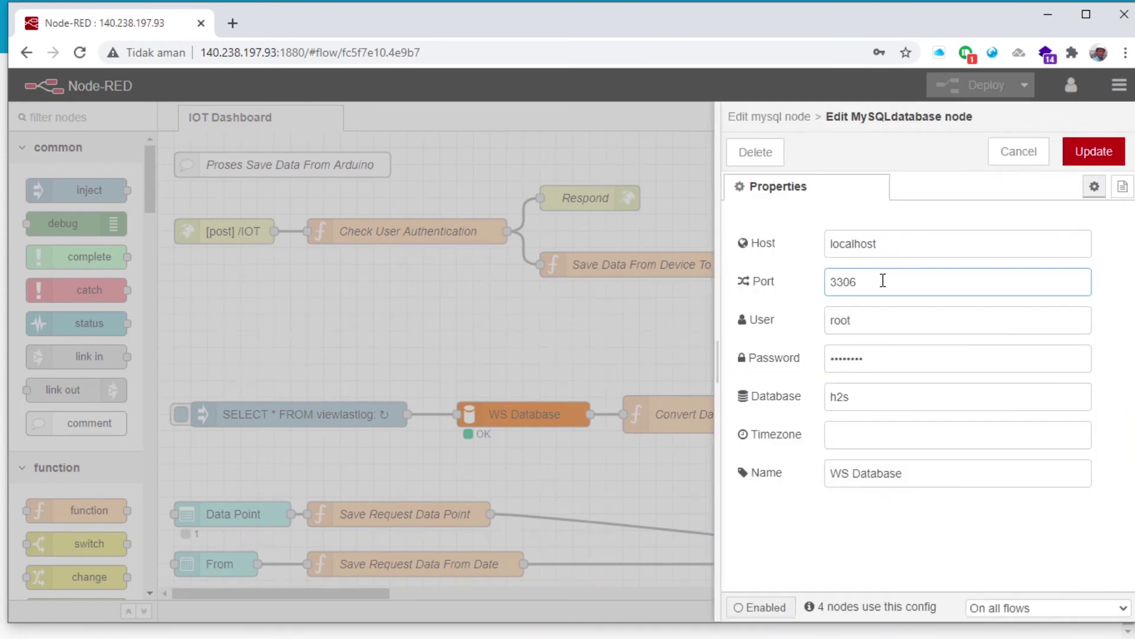
{"action": "left_click", "coordinate": [856, 322]}
{"action": "left_click", "coordinate": [871, 357]}
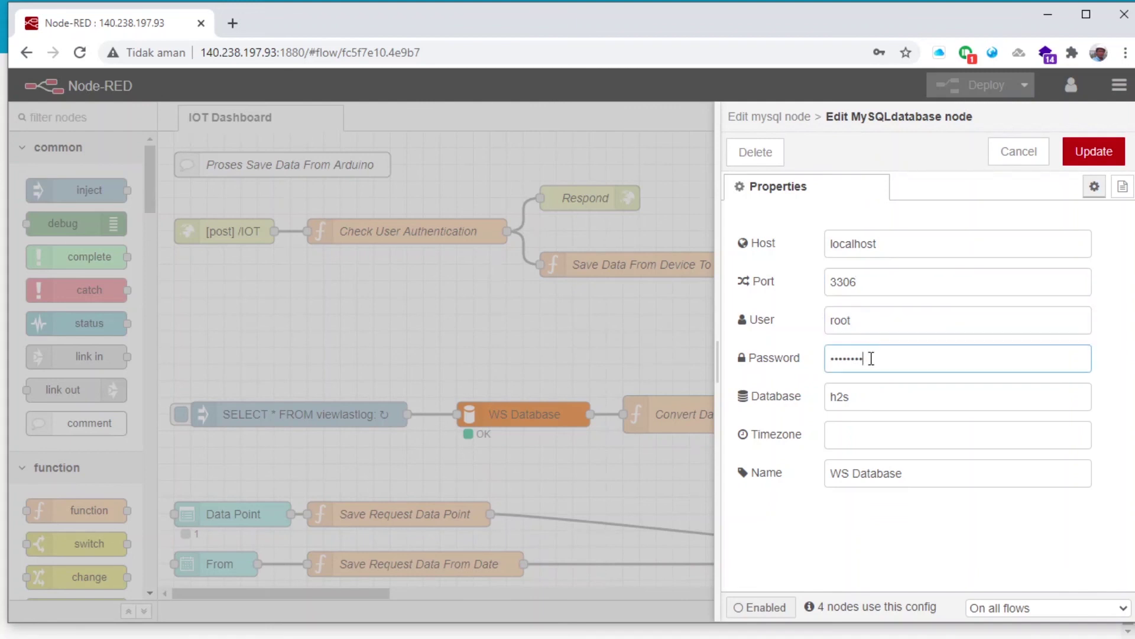
{"action": "left_click", "coordinate": [856, 396]}
{"action": "left_click", "coordinate": [913, 473]}
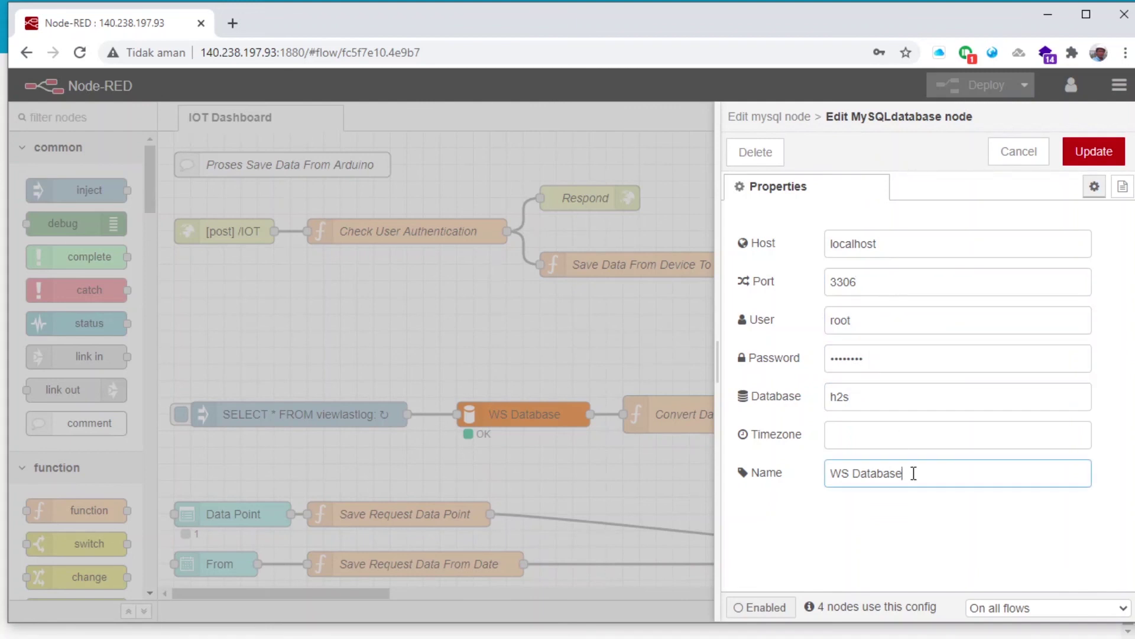
{"action": "left_click", "coordinate": [1028, 154]}
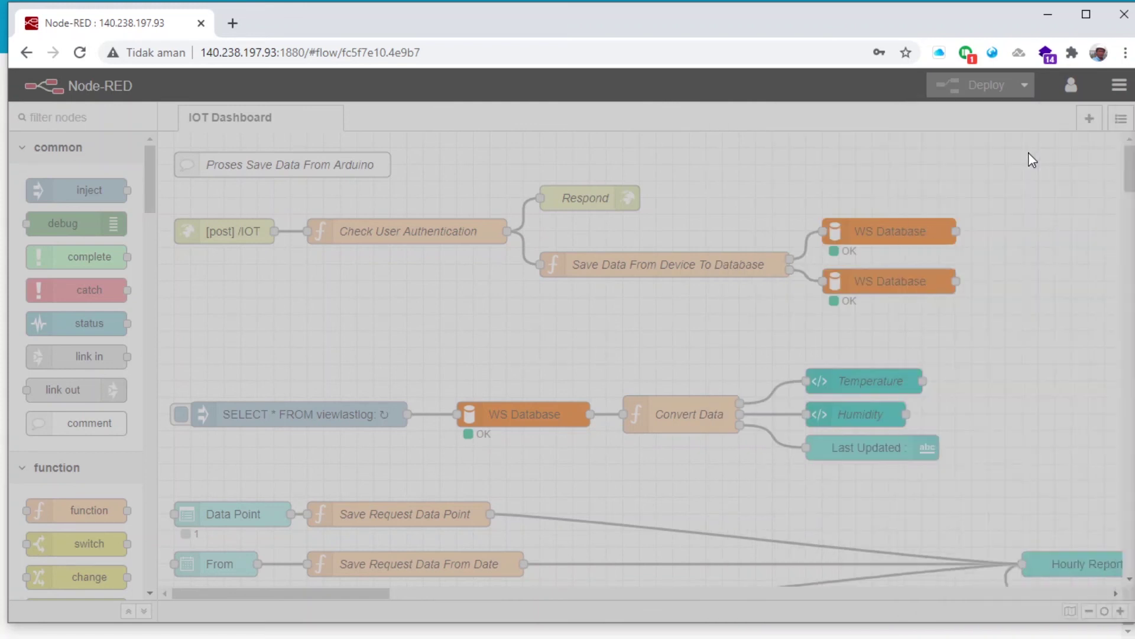
{"action": "left_click", "coordinate": [1027, 151]}
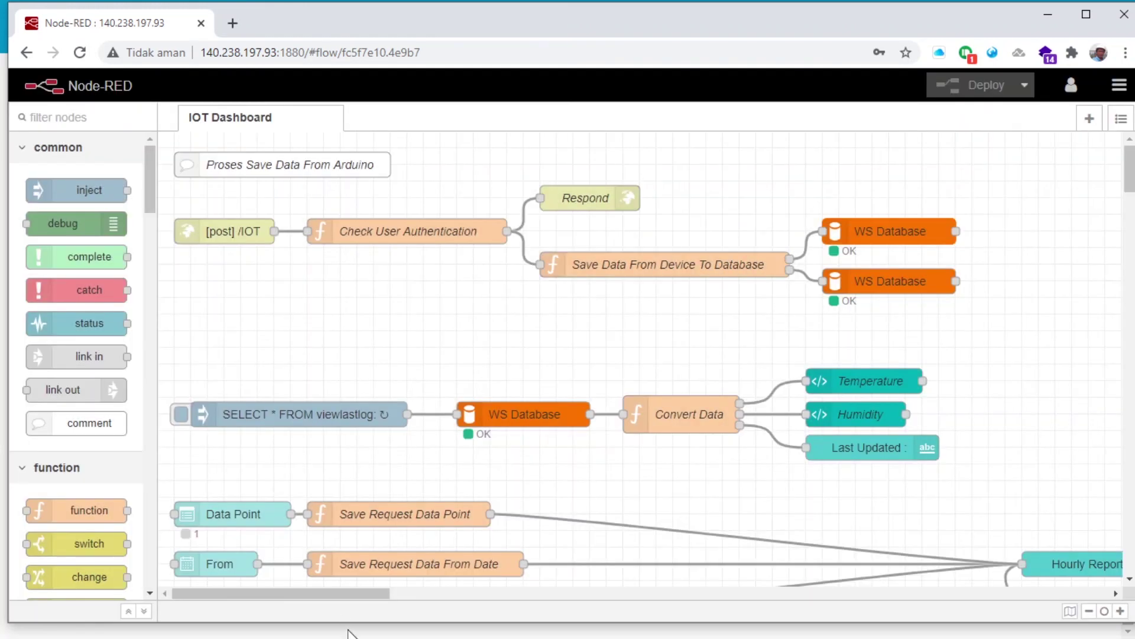
Switch to the Arduino IDE, examine the POST request code in the NodeRED_IOT sketch, and return to the Node-RED Dashboard in Chrome.
{"action": "key", "text": "super"}
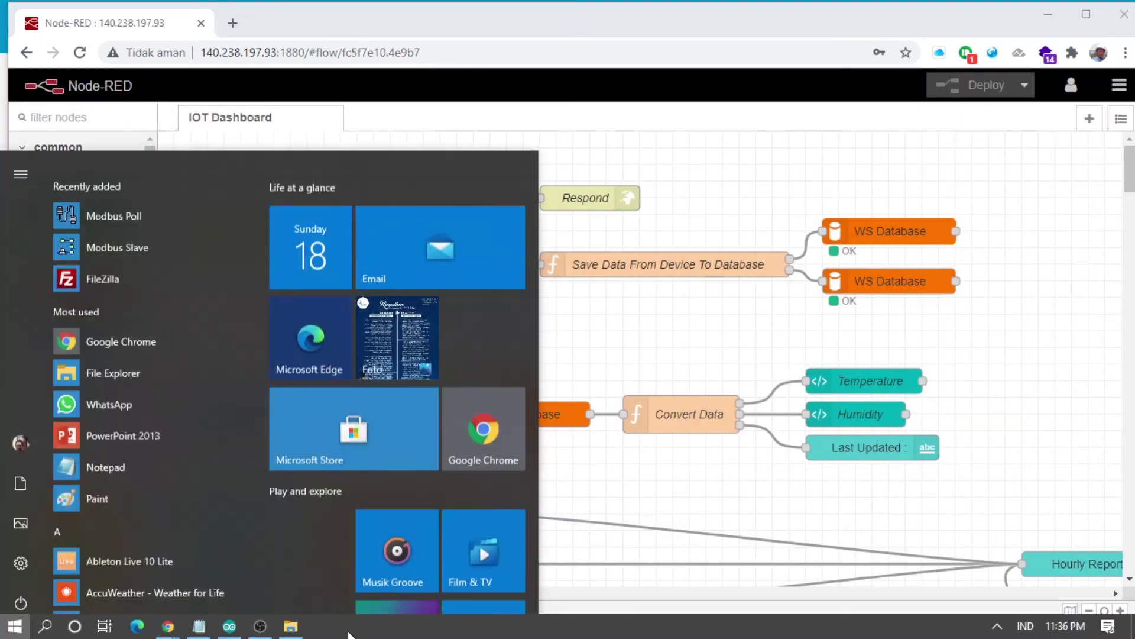
{"action": "left_click", "coordinate": [230, 626]}
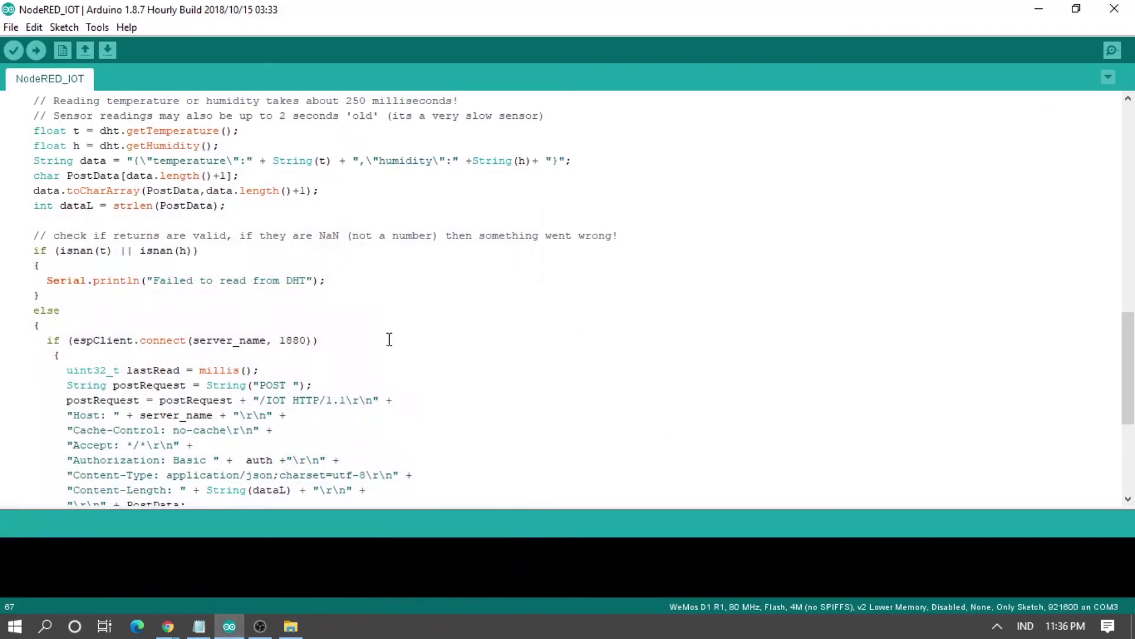
{"action": "scroll", "coordinate": [389, 339], "scroll_direction": "down", "scroll_amount": 2}
{"action": "scroll", "coordinate": [390, 339], "scroll_direction": "up", "scroll_amount": 2}
{"action": "mouse_move", "coordinate": [168, 625]}
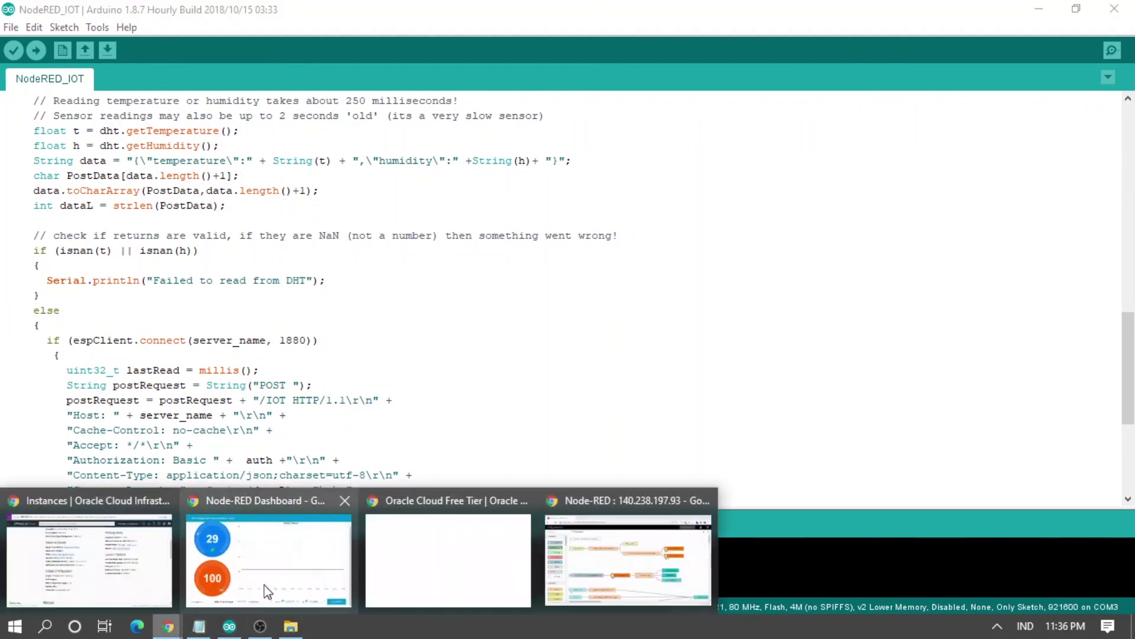
{"action": "left_click", "coordinate": [285, 588]}
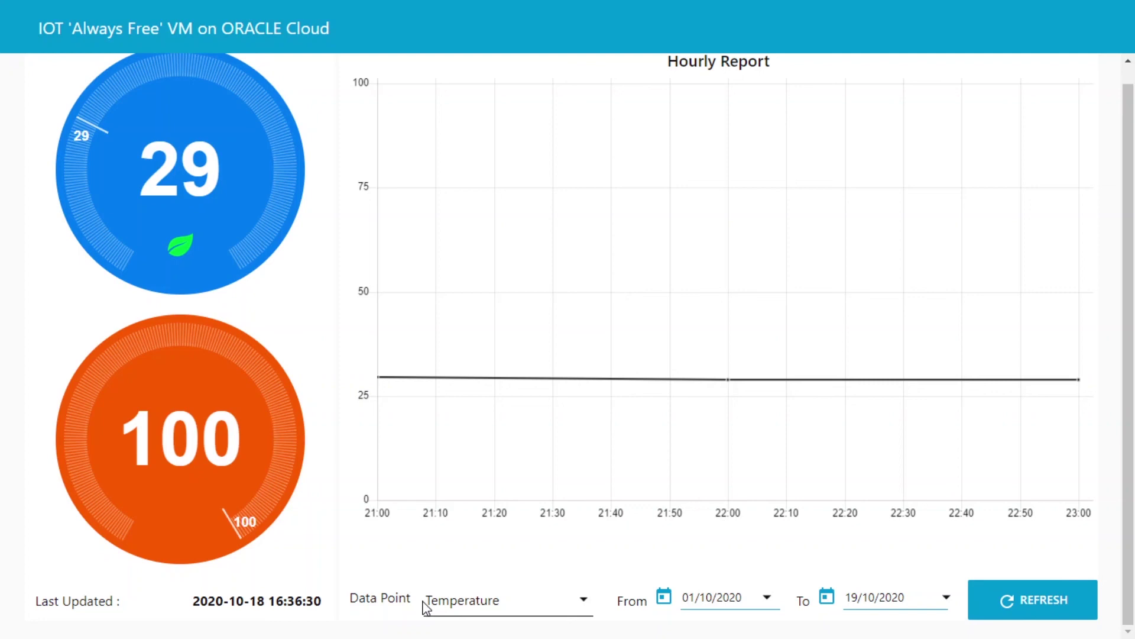
Switch to the node-red instance page in Chrome and examine its CPU, memory and disk metric charts.
{"action": "key", "text": "super"}
{"action": "mouse_move", "coordinate": [169, 626]}
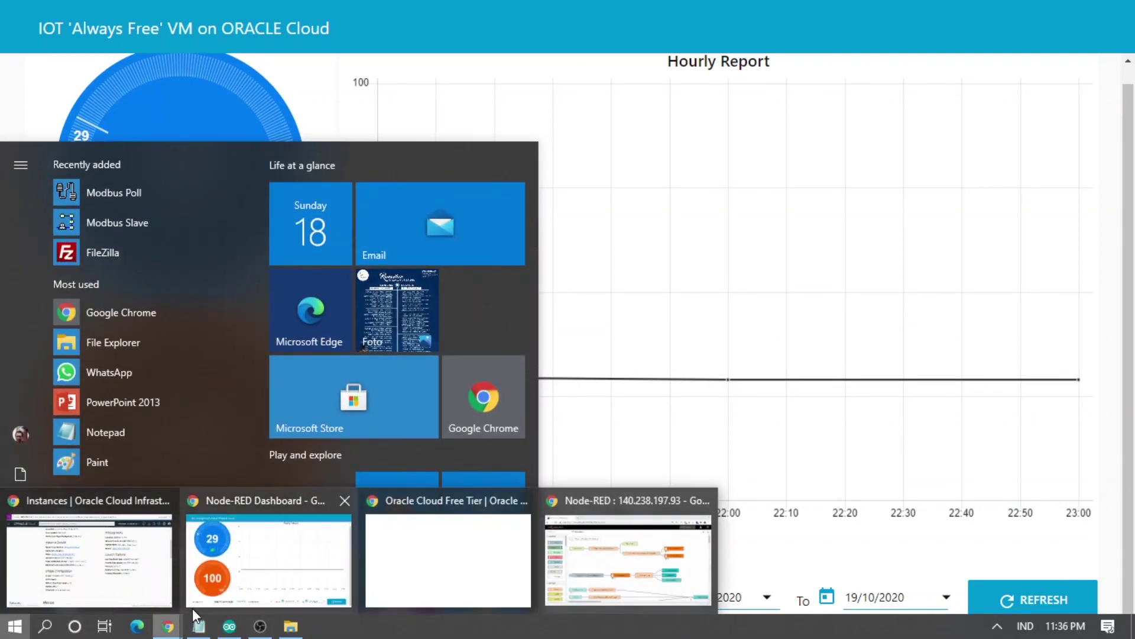
{"action": "left_click", "coordinate": [101, 590]}
{"action": "scroll", "coordinate": [459, 411], "scroll_direction": "down", "scroll_amount": 10}
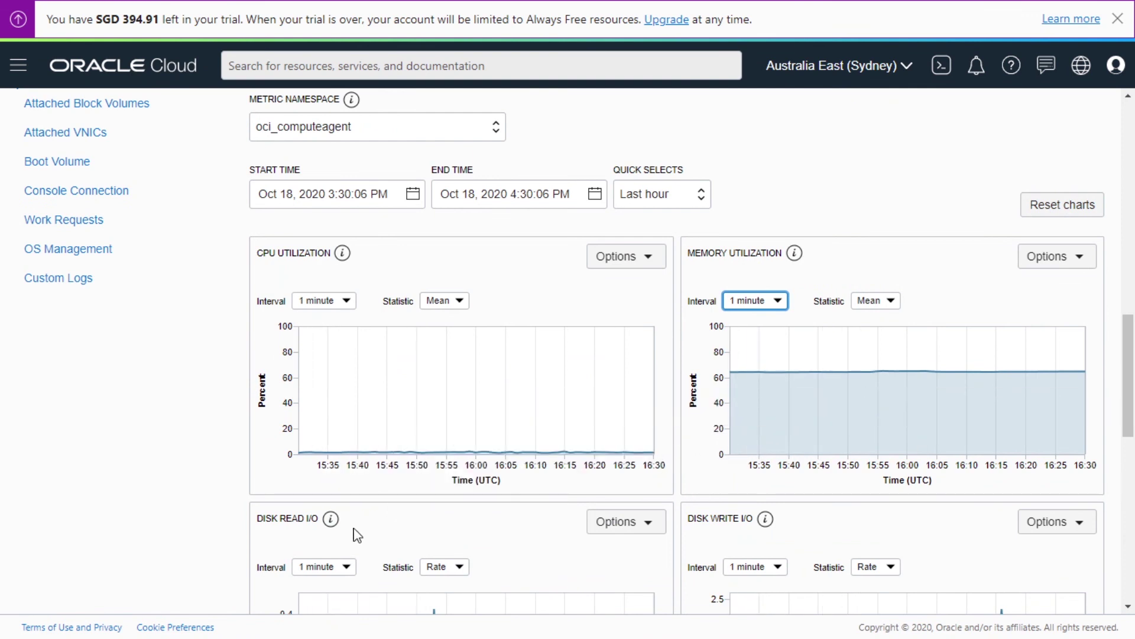
{"action": "scroll", "coordinate": [179, 575], "scroll_direction": "down", "scroll_amount": 2}
{"action": "scroll", "coordinate": [659, 490], "scroll_direction": "down", "scroll_amount": 8}
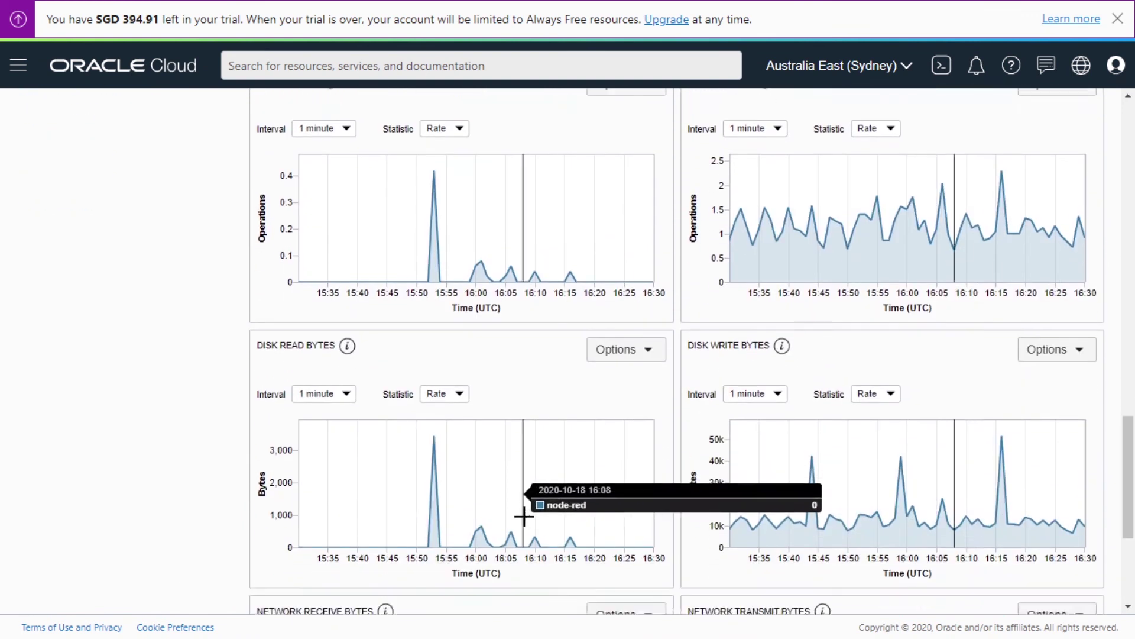
Go over the node-red instance information again, from the general information through the shape configuration to the Metrics section.
{"action": "scroll", "coordinate": [528, 524], "scroll_direction": "up", "scroll_amount": 20}
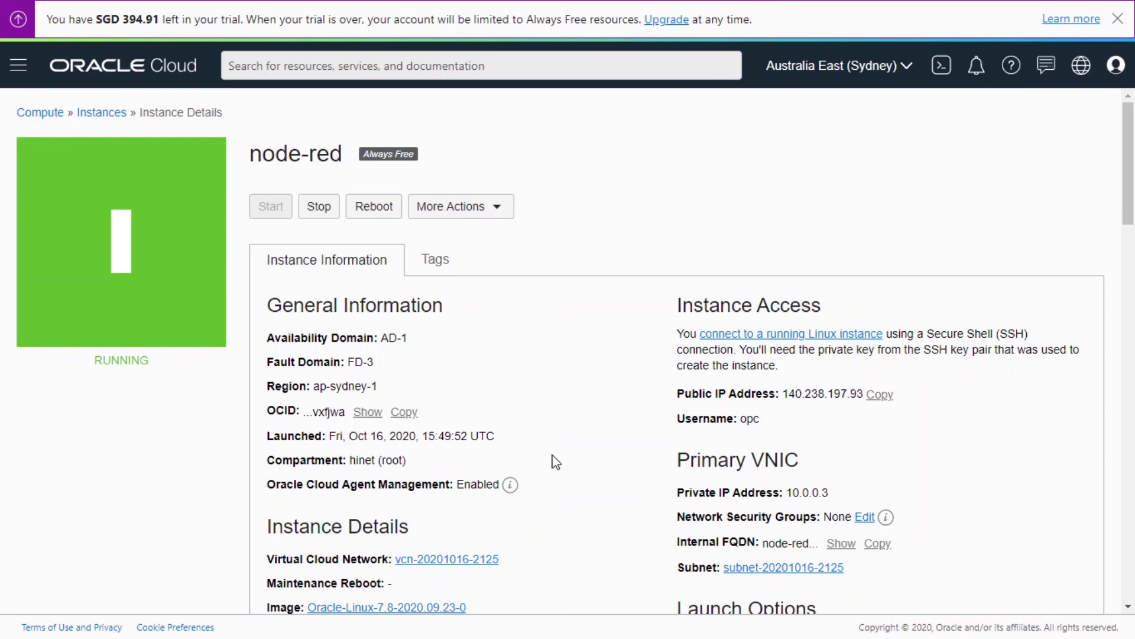
{"action": "scroll", "coordinate": [556, 461], "scroll_direction": "down", "scroll_amount": 5}
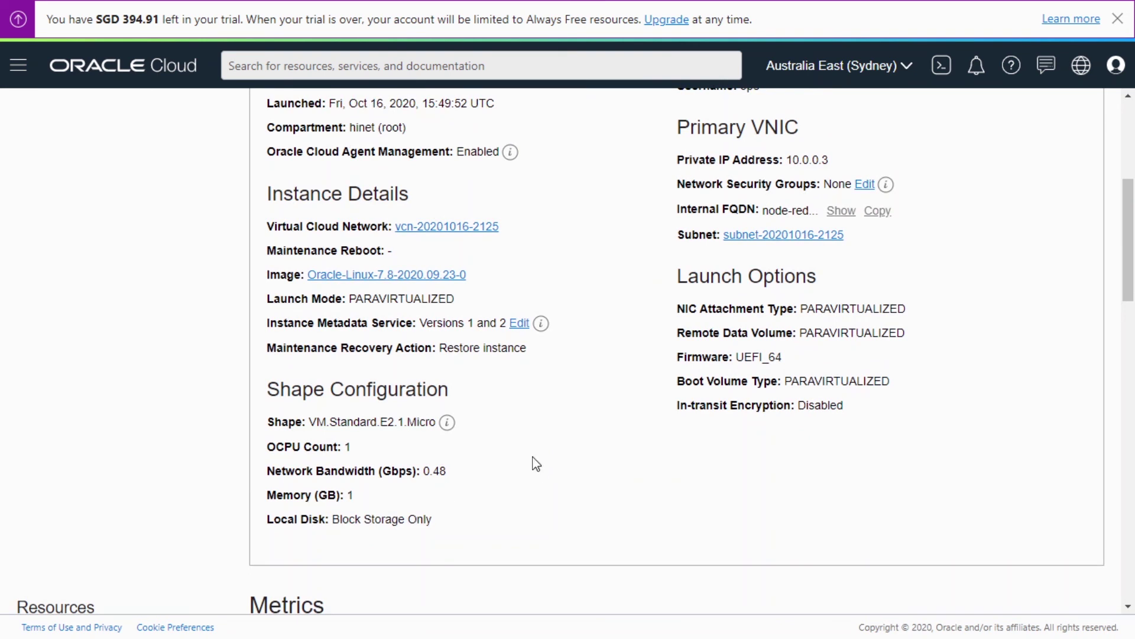
{"action": "scroll", "coordinate": [535, 463], "scroll_direction": "down", "scroll_amount": 1}
{"action": "scroll", "coordinate": [535, 463], "scroll_direction": "down", "scroll_amount": 4}
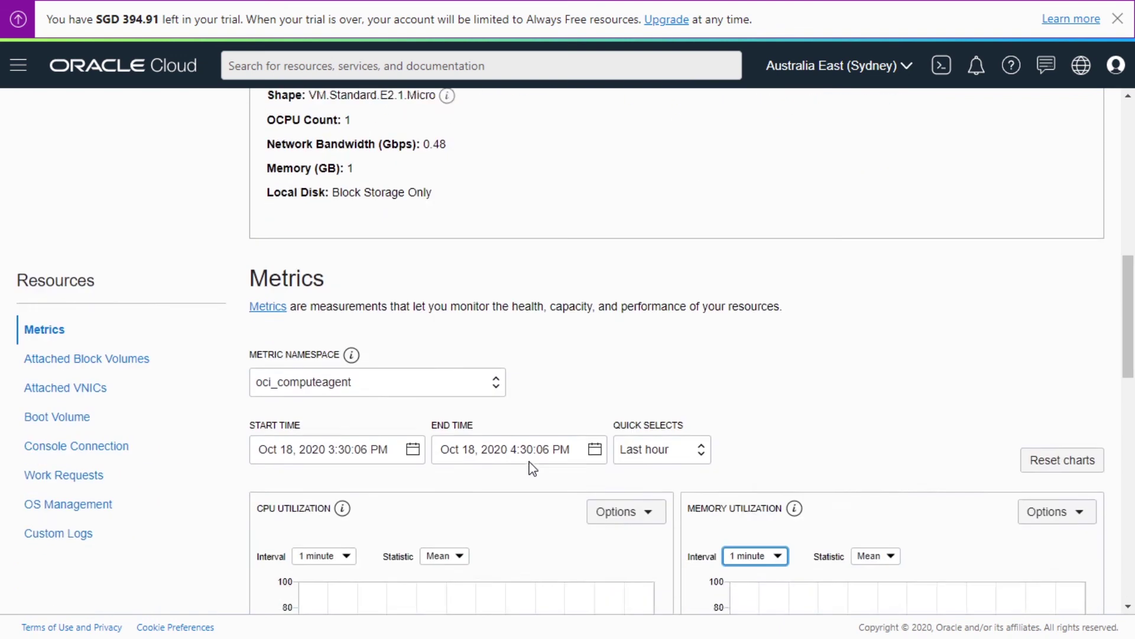
Switch to the Node-RED Dashboard window in Chrome to show the gauges and the Hourly Report.
{"action": "key", "text": "super"}
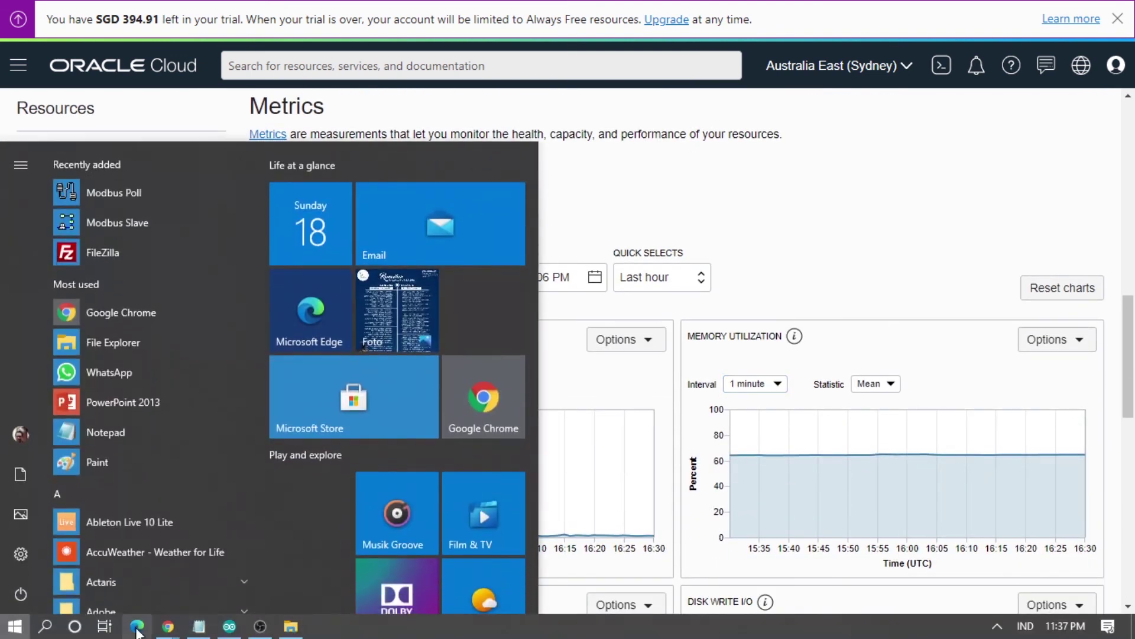
{"action": "mouse_move", "coordinate": [168, 626]}
{"action": "left_click", "coordinate": [309, 581]}
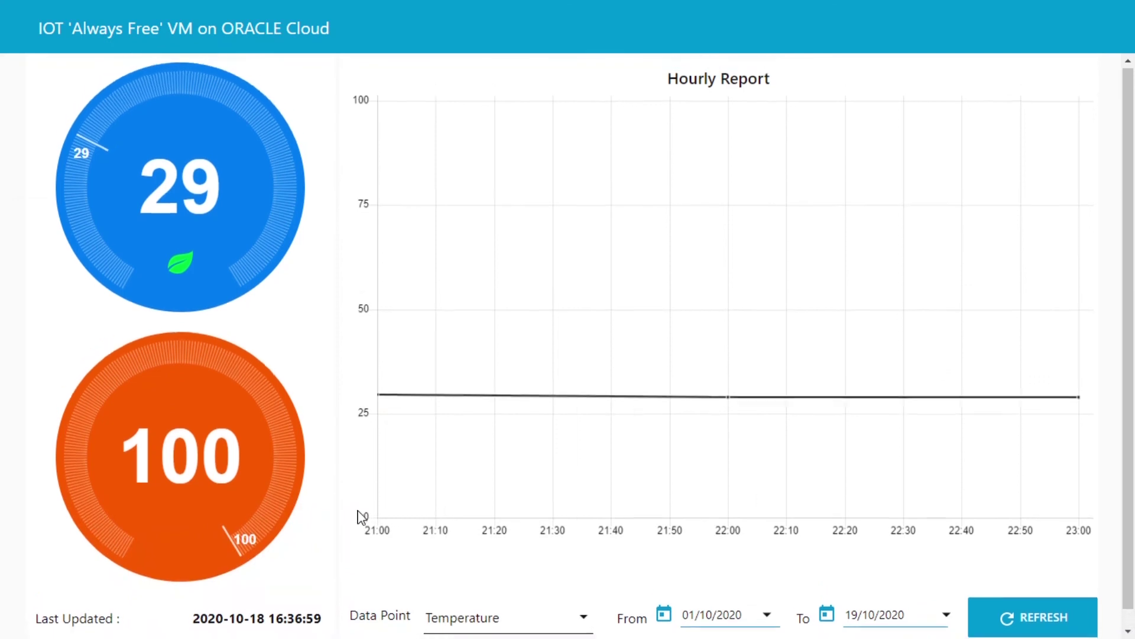